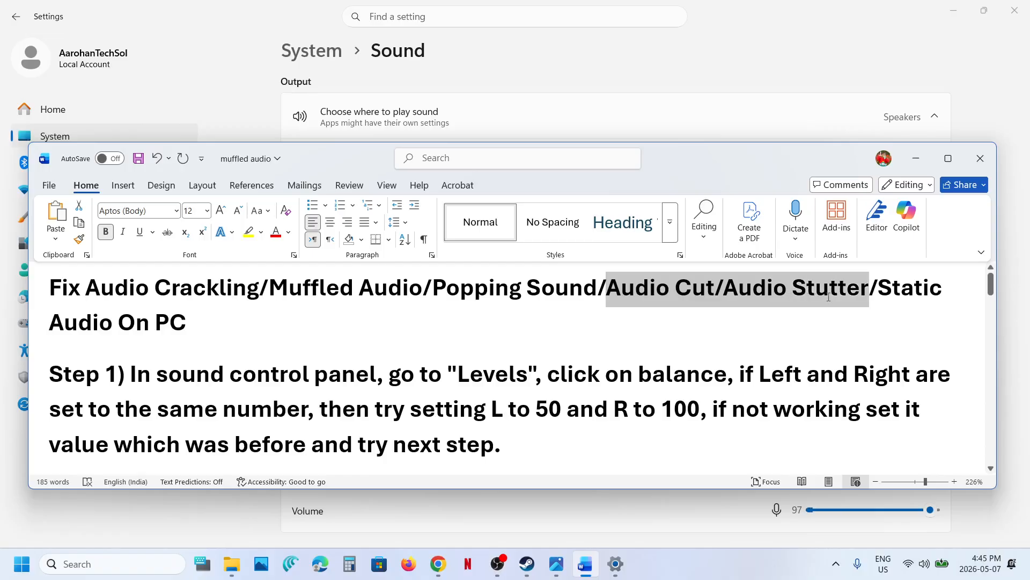
Highlight the rest of the document's title and the words "In sound control panel" in Step 1
left_click_drag(490, 283, 165, 323)
left_click(166, 323)
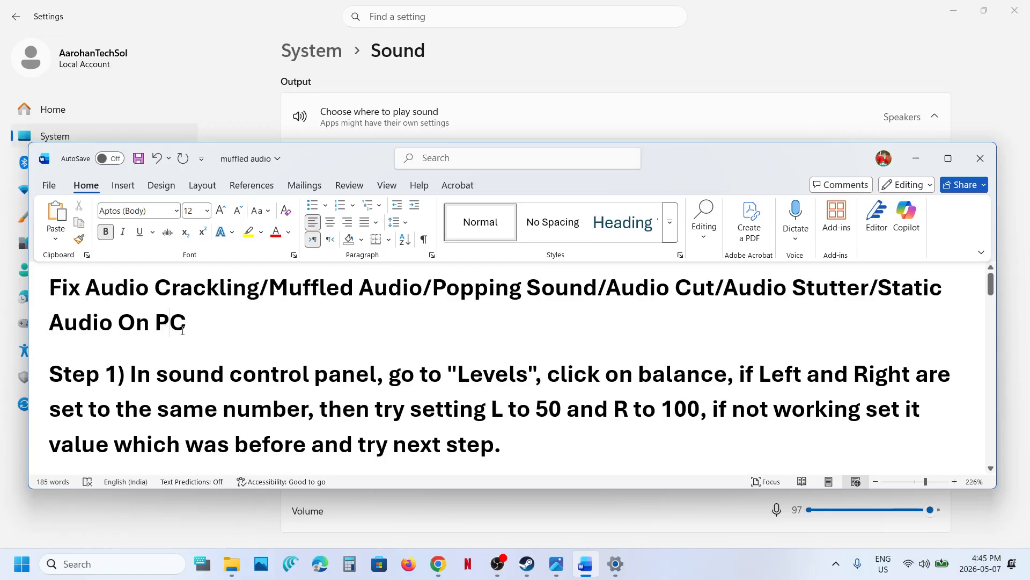
left_click_drag(139, 376, 376, 376)
Open the Sound dialog from Control Panel's Hardware and Sound category, close the Control Panel window and move the dialog to mid-screen
left_click(93, 565)
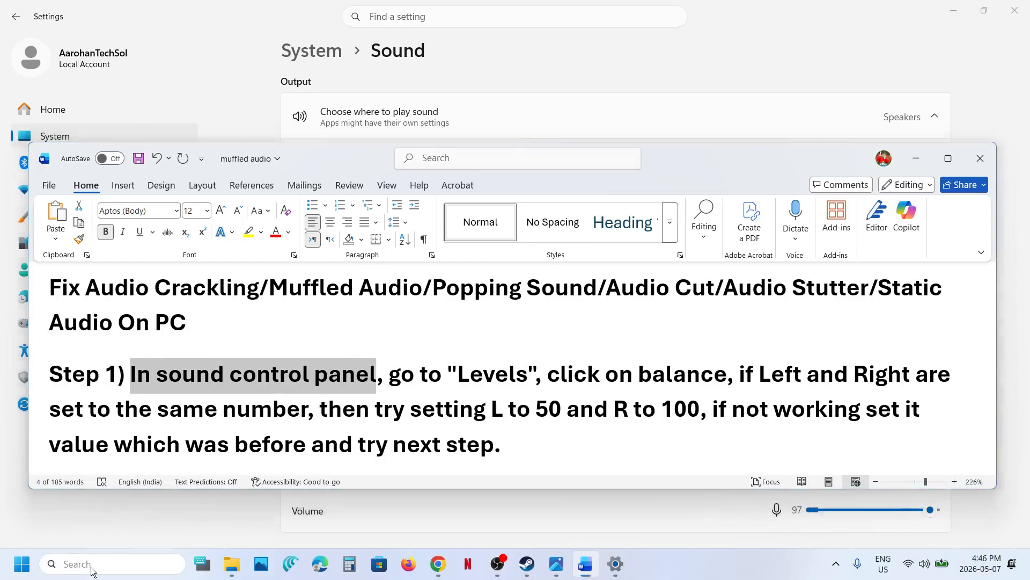
type("control")
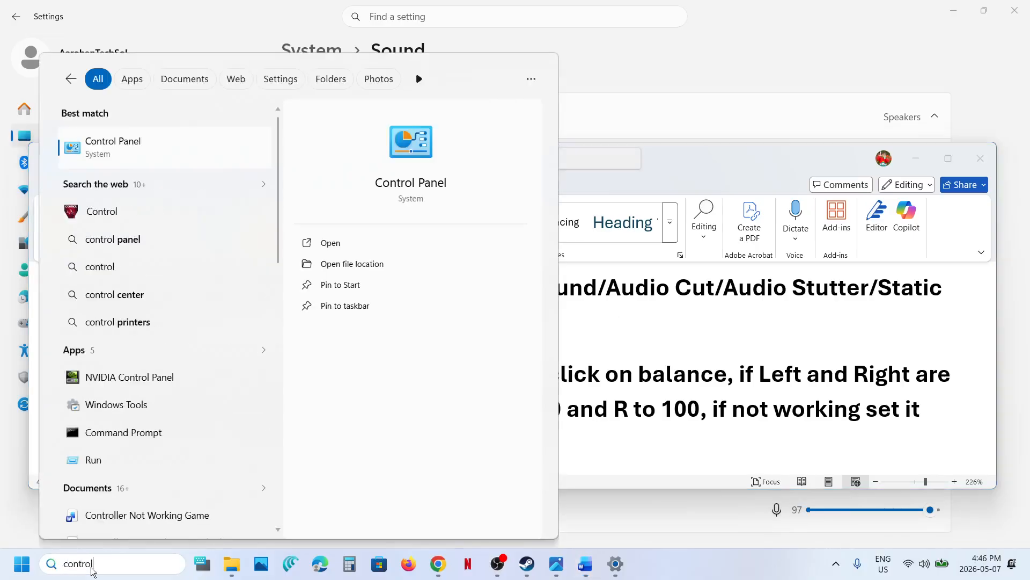
key("Return")
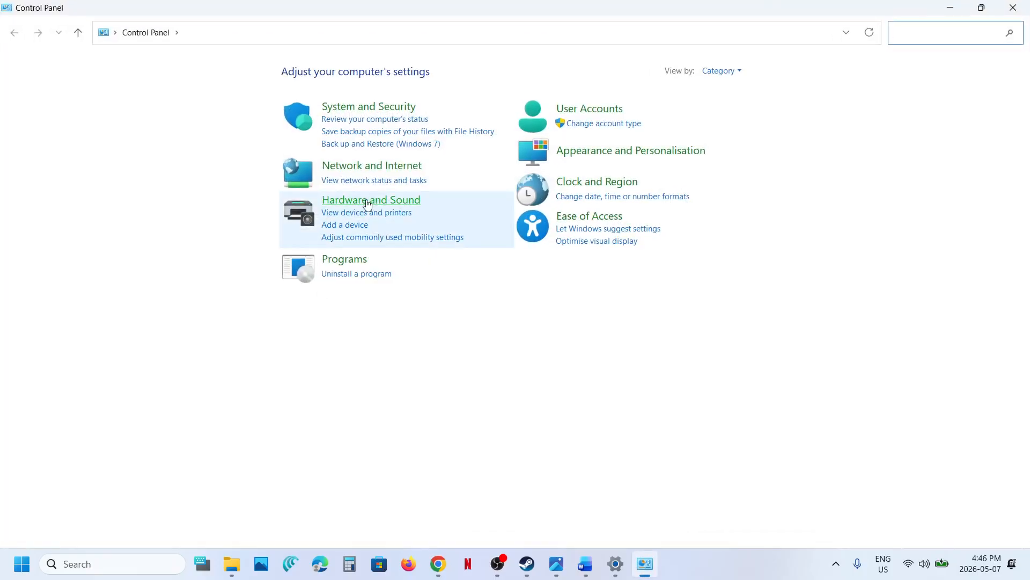
left_click(368, 201)
left_click(192, 151)
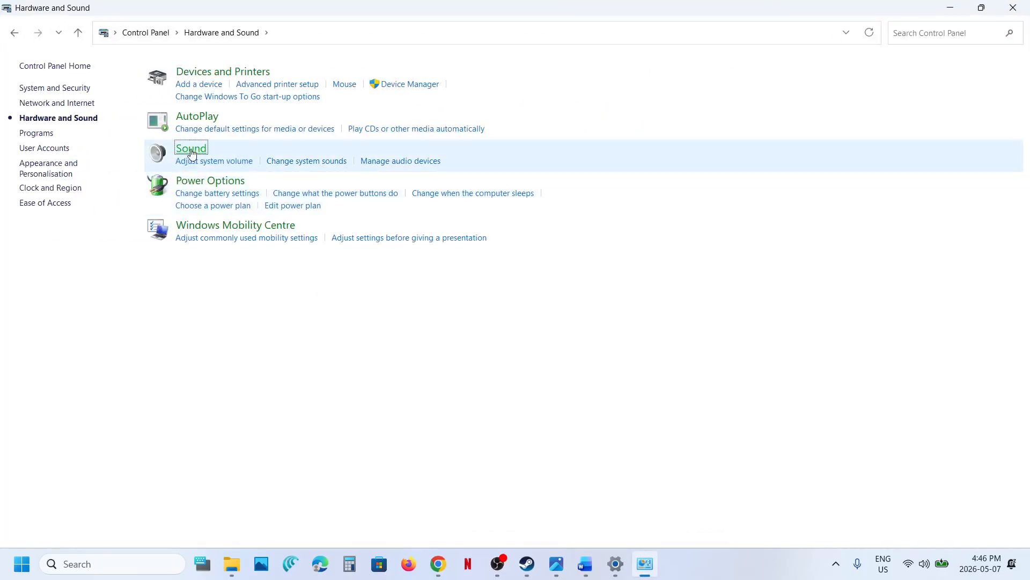
left_click(1013, 9)
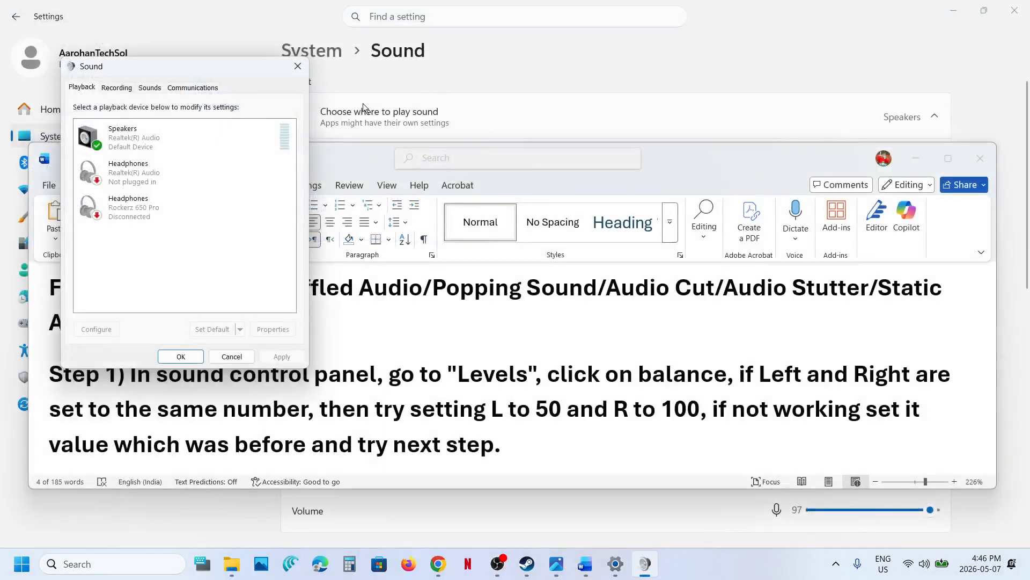
left_click_drag(205, 71, 605, 104)
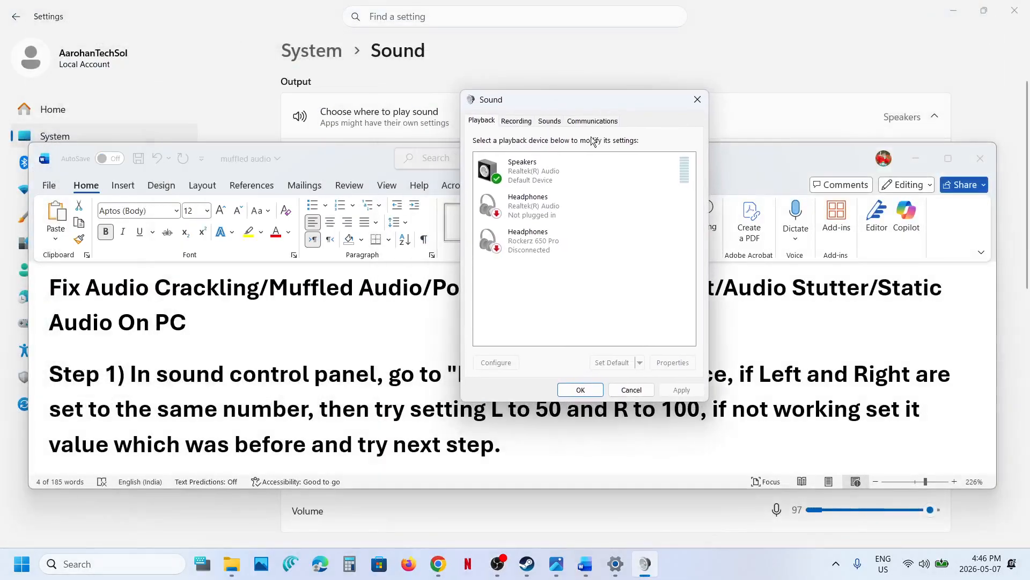
Open the Balance settings for the output level of the Realtek(R) Audio Speakers playback device
left_click(544, 174)
right_click(544, 174)
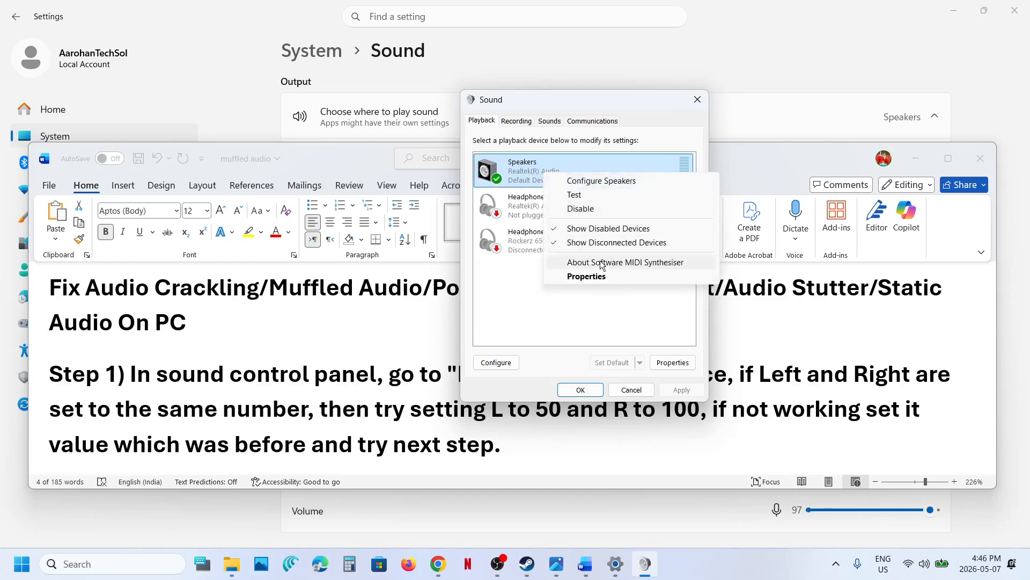
left_click(591, 275)
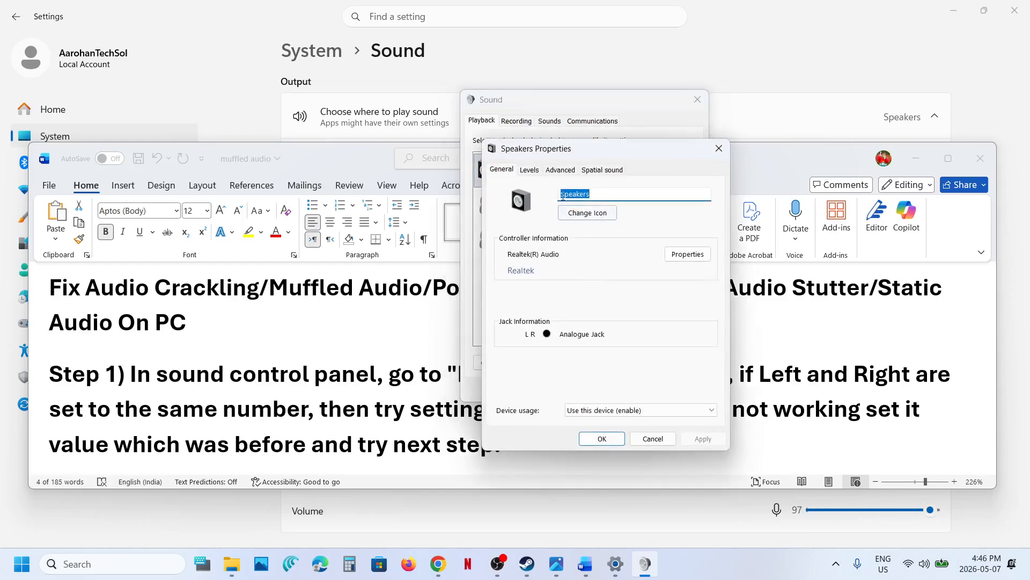
left_click(531, 170)
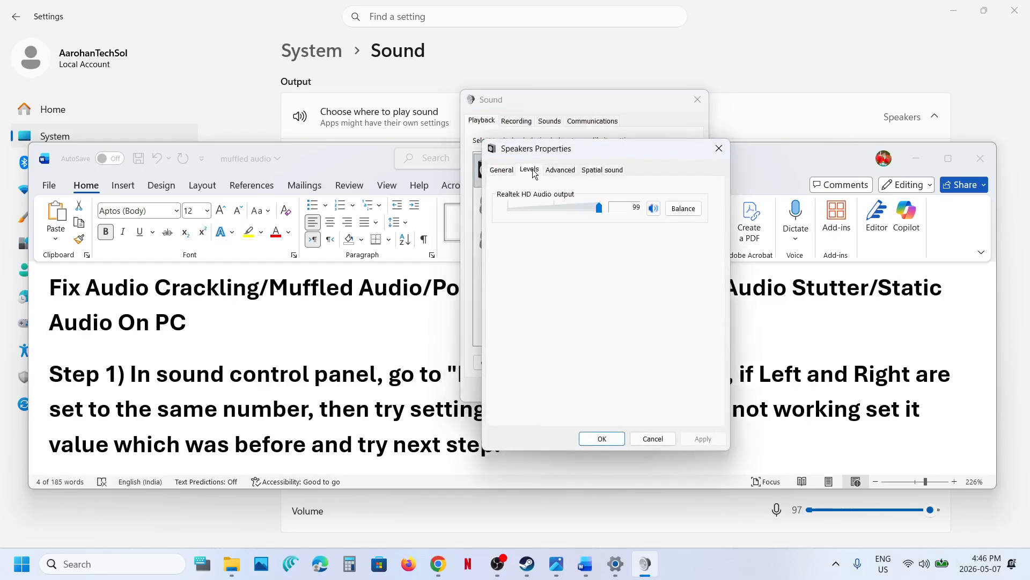
left_click(681, 209)
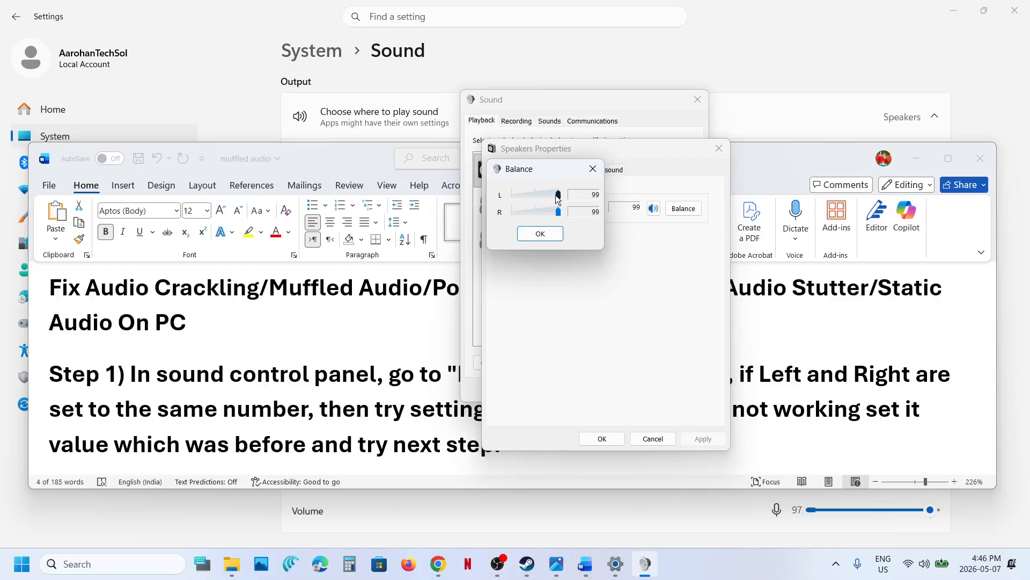
Switch to the Word document and highlight the Step 1 instruction about setting L to 50 and R to 100
key("alt+Tab")
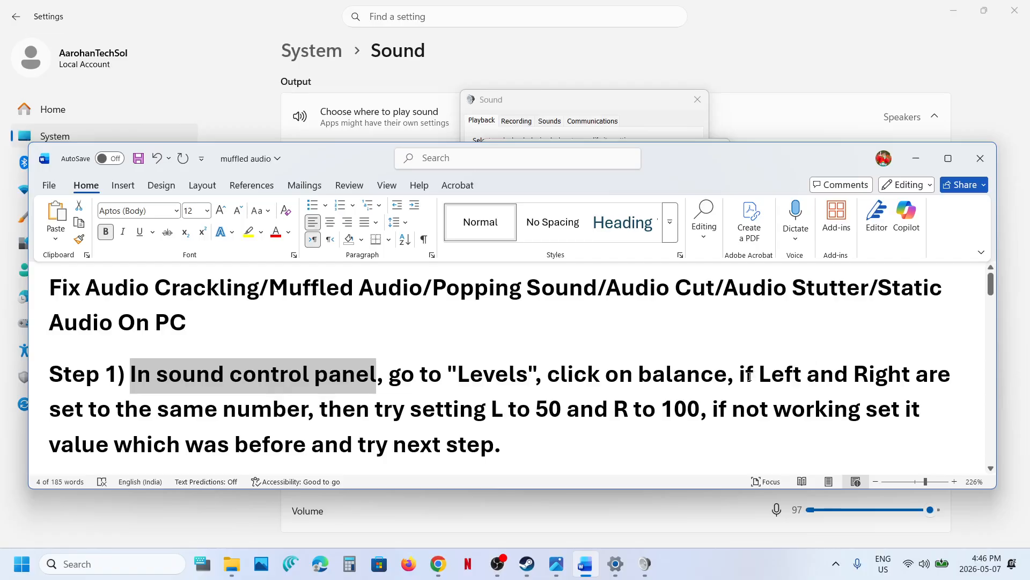
left_click_drag(750, 375, 684, 410)
left_click(223, 417)
left_click(517, 409)
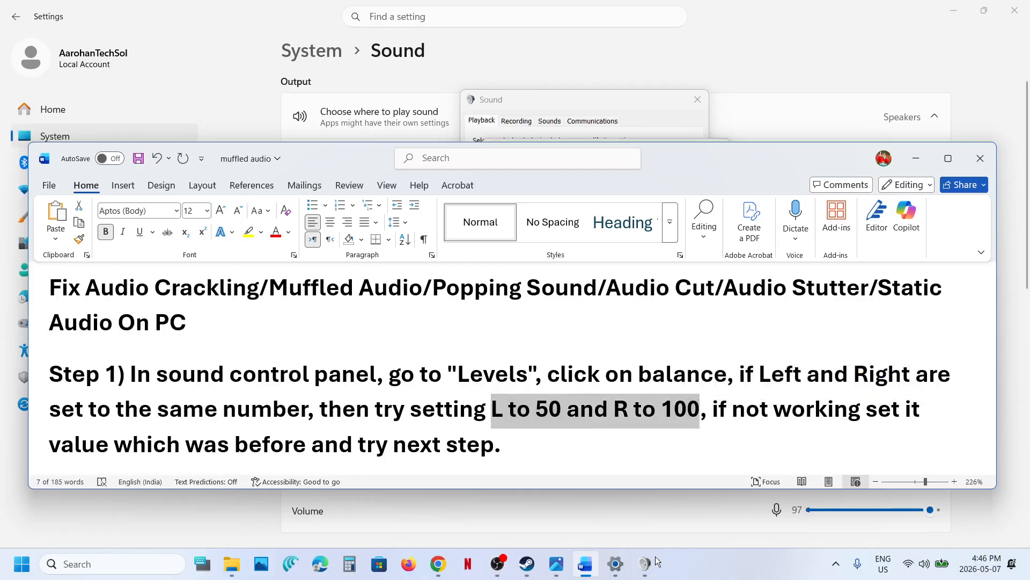
Switch to the Sound dialogs and set the speakers' balance to 50 for L and 100 for R
left_click(646, 564)
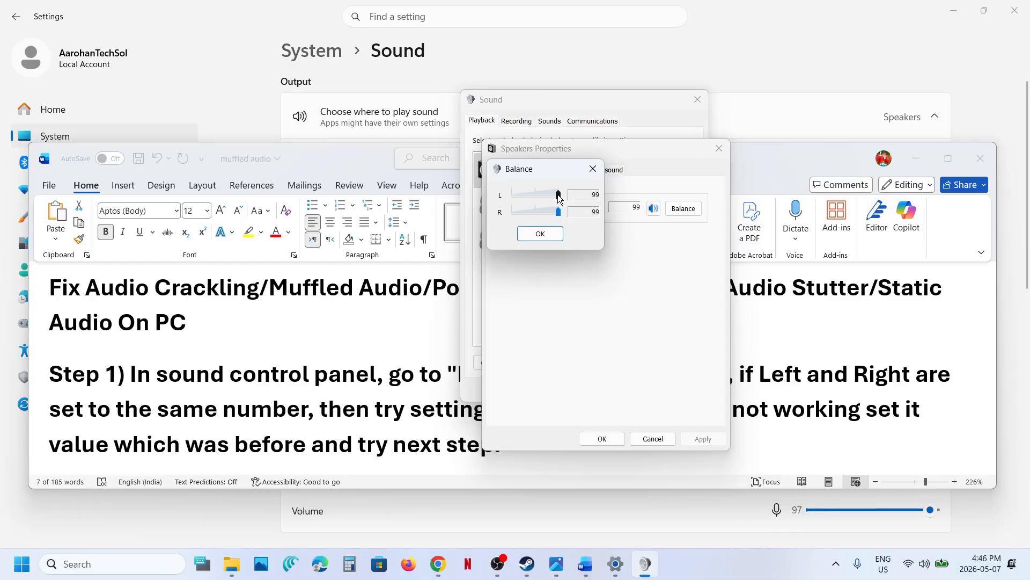
left_click_drag(558, 195, 536, 203)
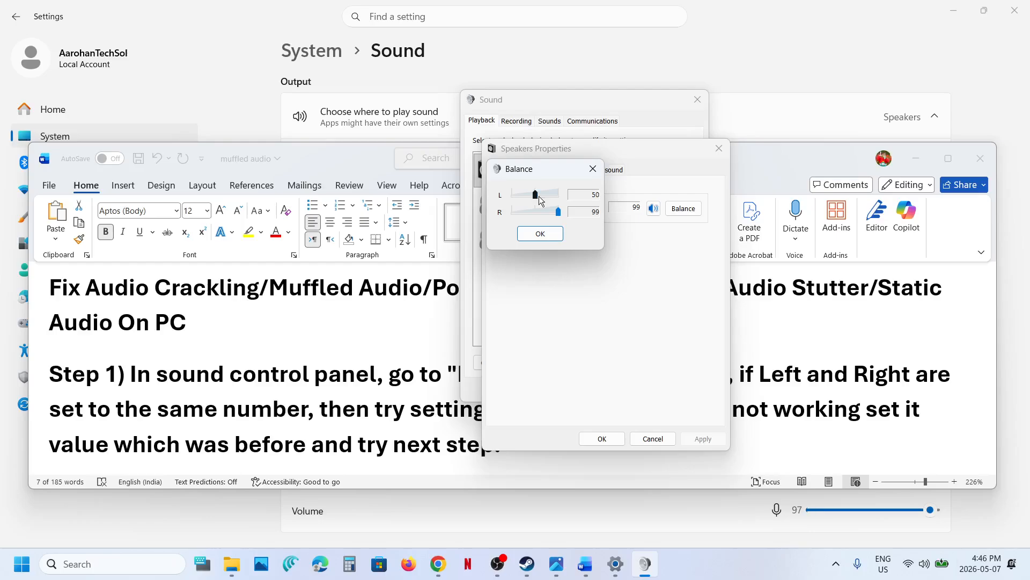
left_click_drag(559, 213, 567, 216)
left_click(555, 235)
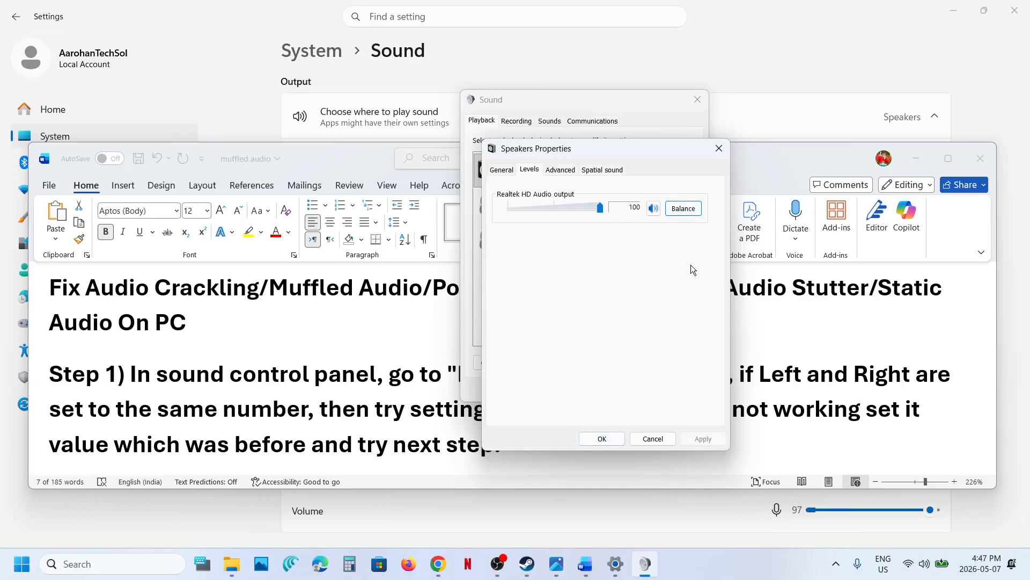
Set the speakers' L balance to 100, accept the speaker properties and close the Sound dialog
left_click(679, 213)
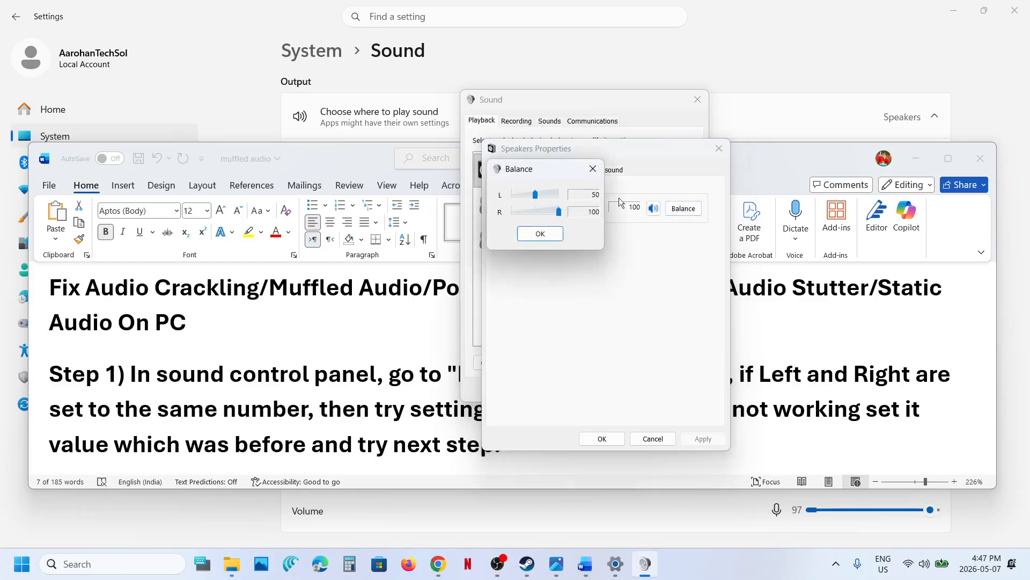
left_click_drag(536, 193, 577, 197)
left_click(541, 237)
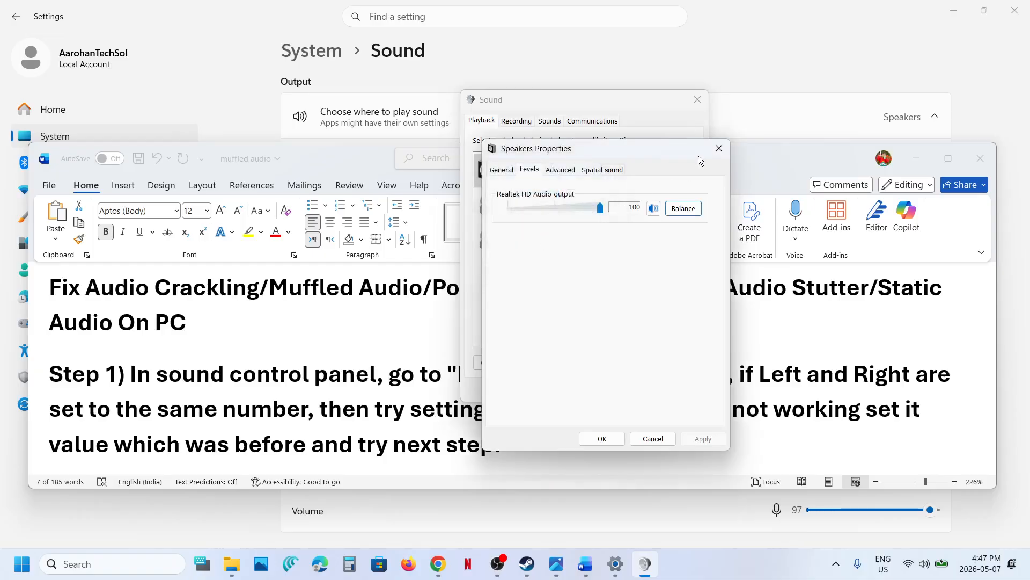
left_click(602, 439)
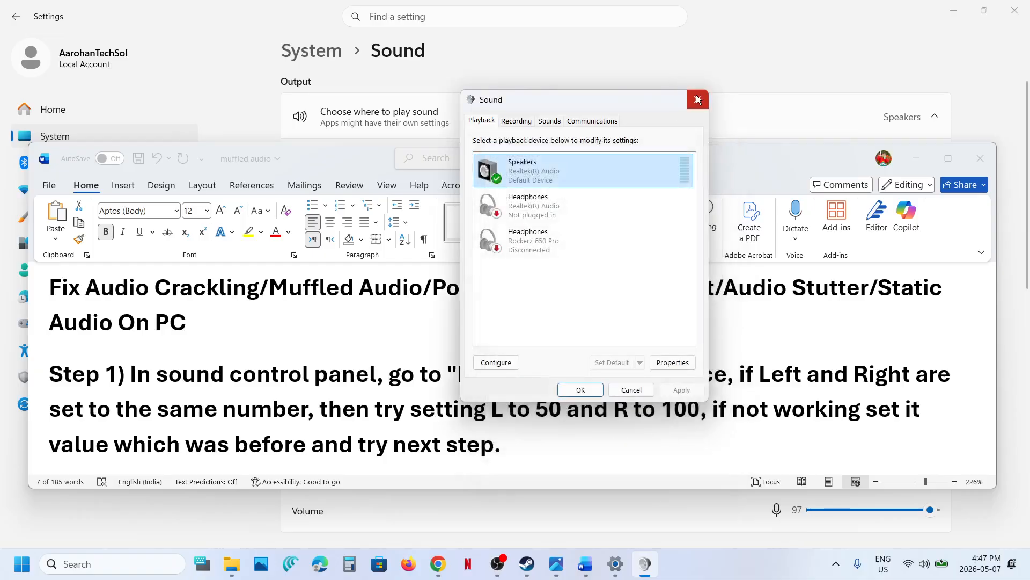
left_click(697, 96)
Highlight the fallback advice at the end of Step 1 and the Step 2 instruction in the document
left_click_drag(720, 406, 492, 446)
scroll(300, 391, "down", 4)
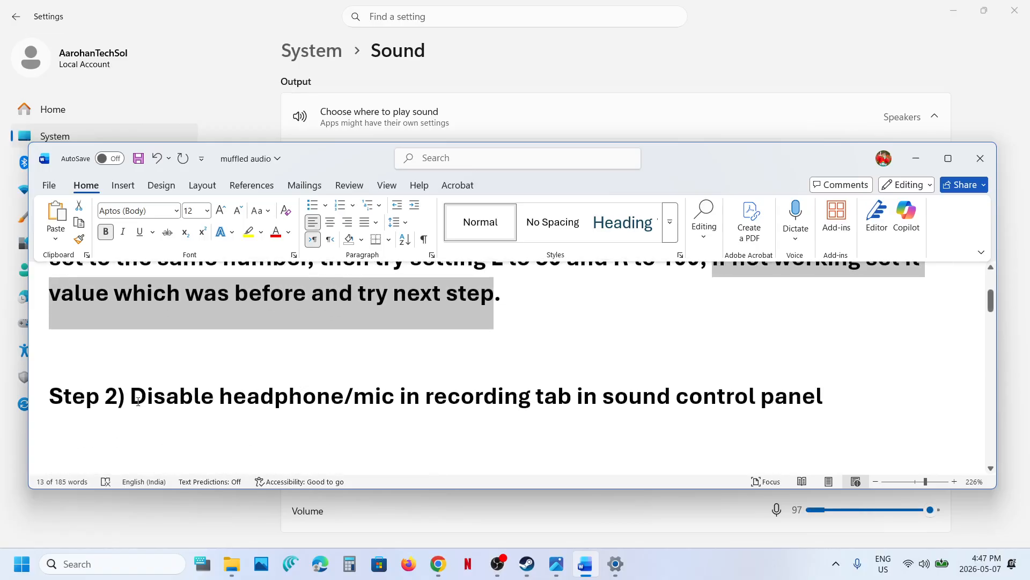
left_click_drag(132, 401, 829, 405)
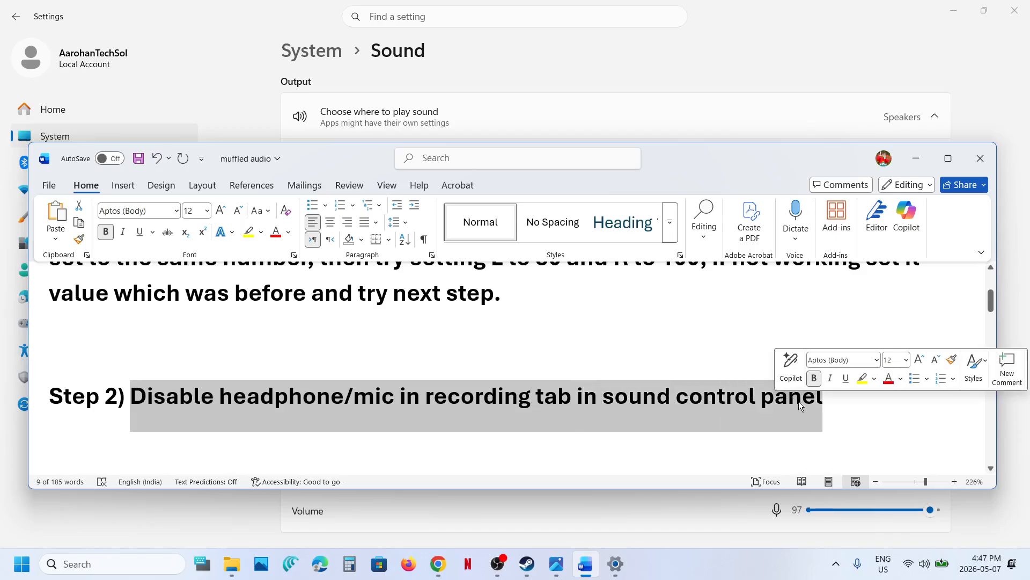
Open the Sound dialog from Control Panel's Hardware and Sound category and display its recording devices
left_click(120, 564)
type("contro")
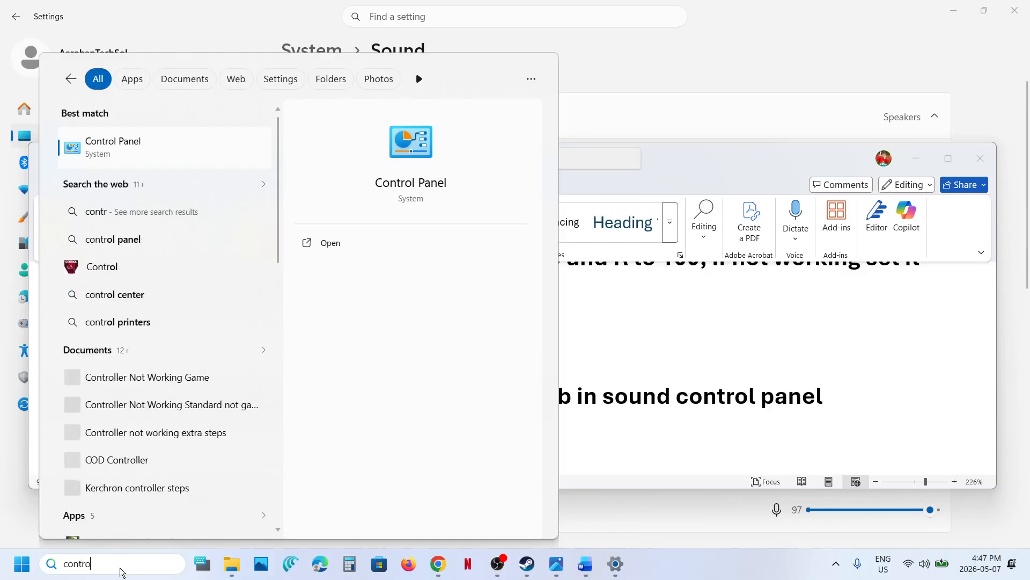
key("Return")
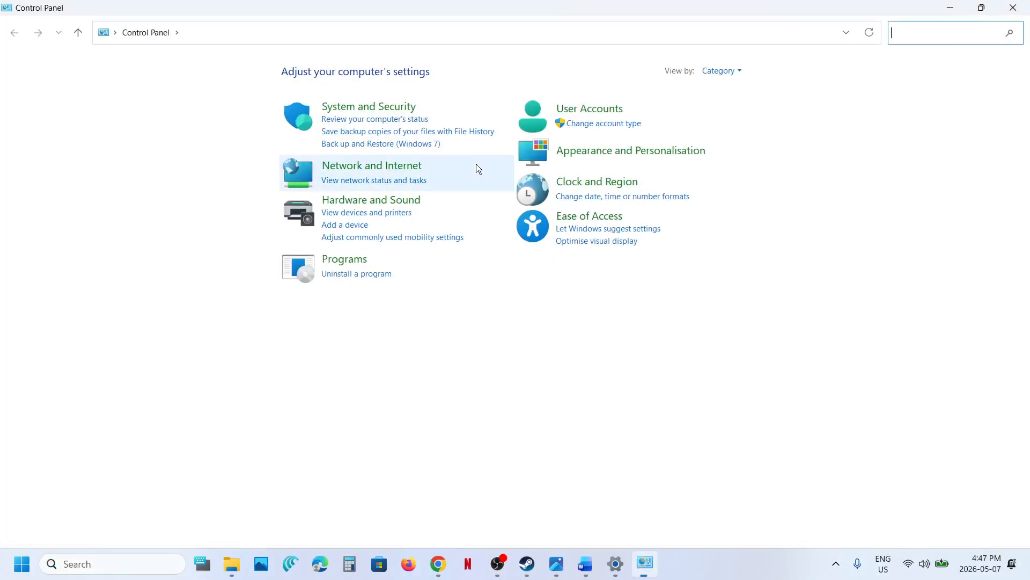
left_click(400, 202)
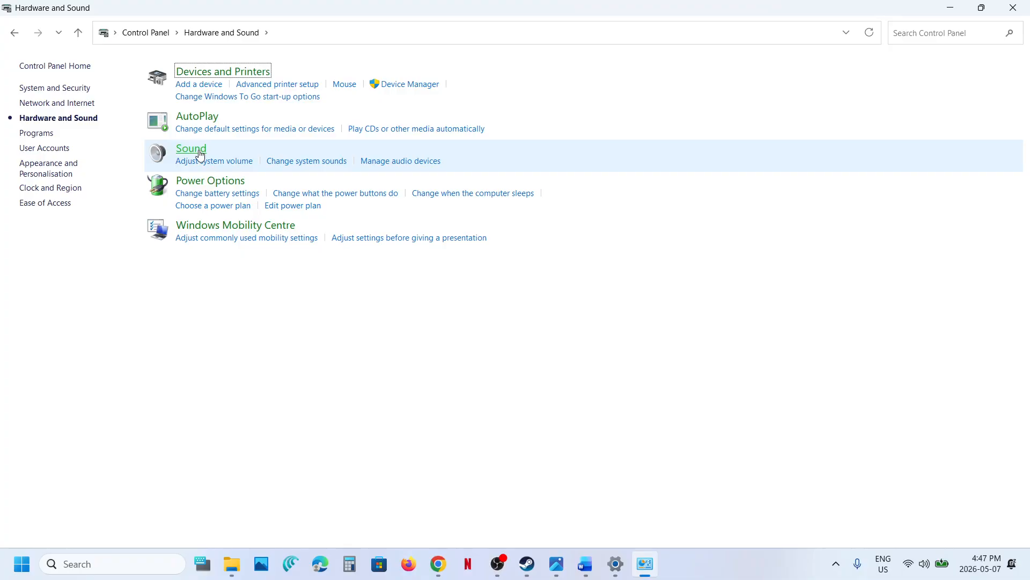
left_click(200, 153)
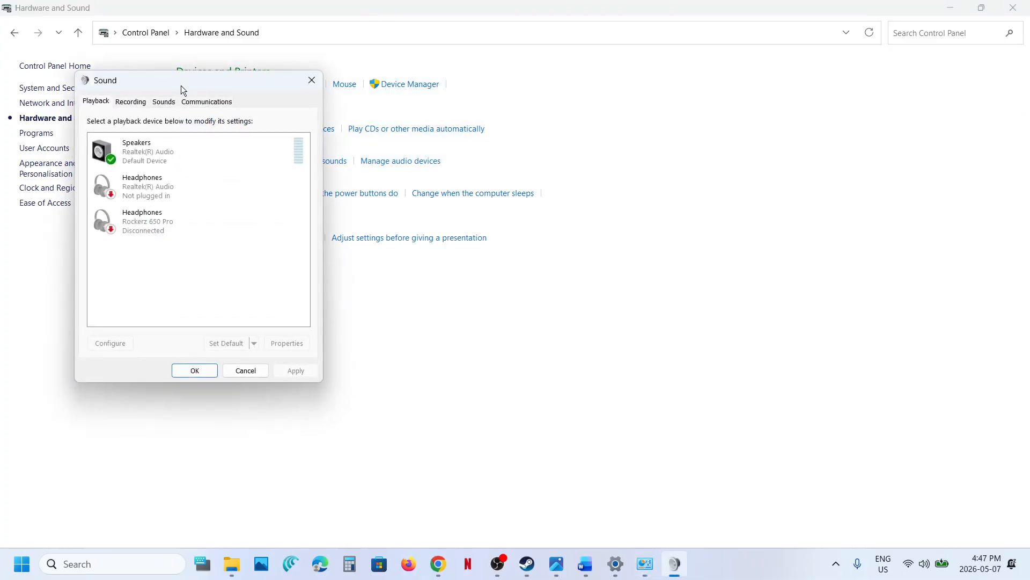
left_click_drag(181, 85, 494, 139)
left_click(444, 154)
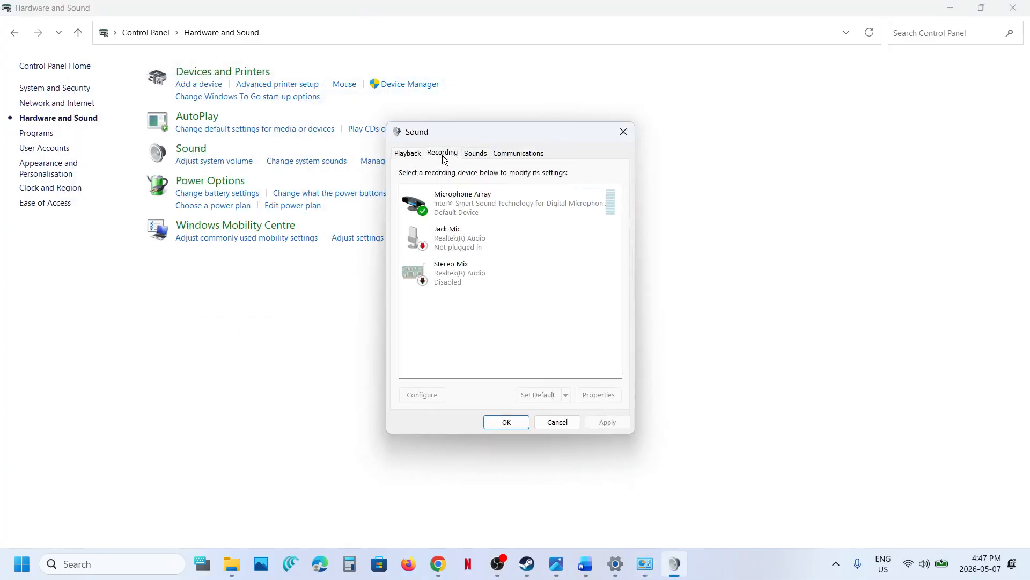
Recheck Step 2 in the Word document and examine the enable and disable options of the Jack Mic, Stereo Mix and Microphone Array
left_click(585, 565)
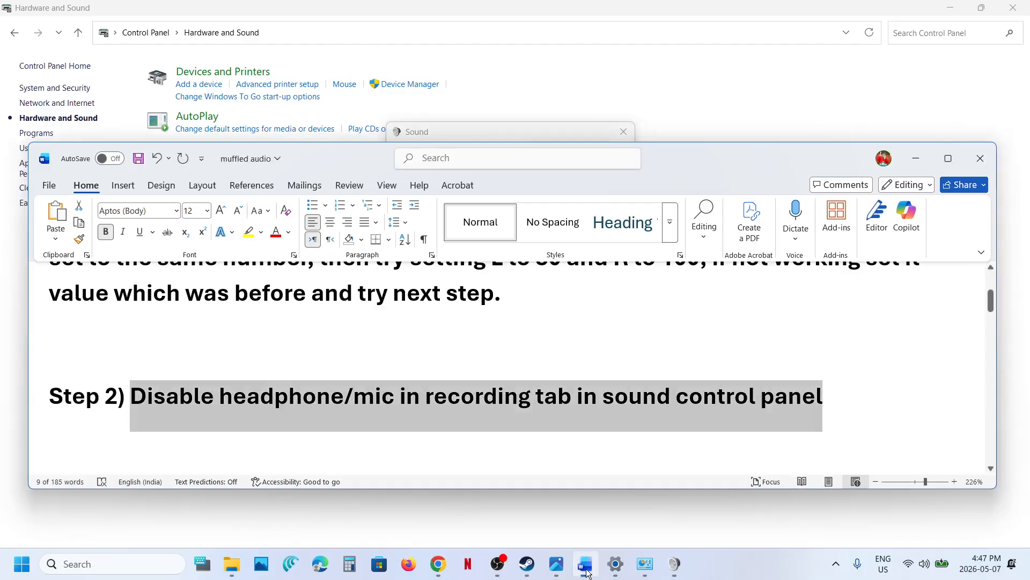
left_click(585, 564)
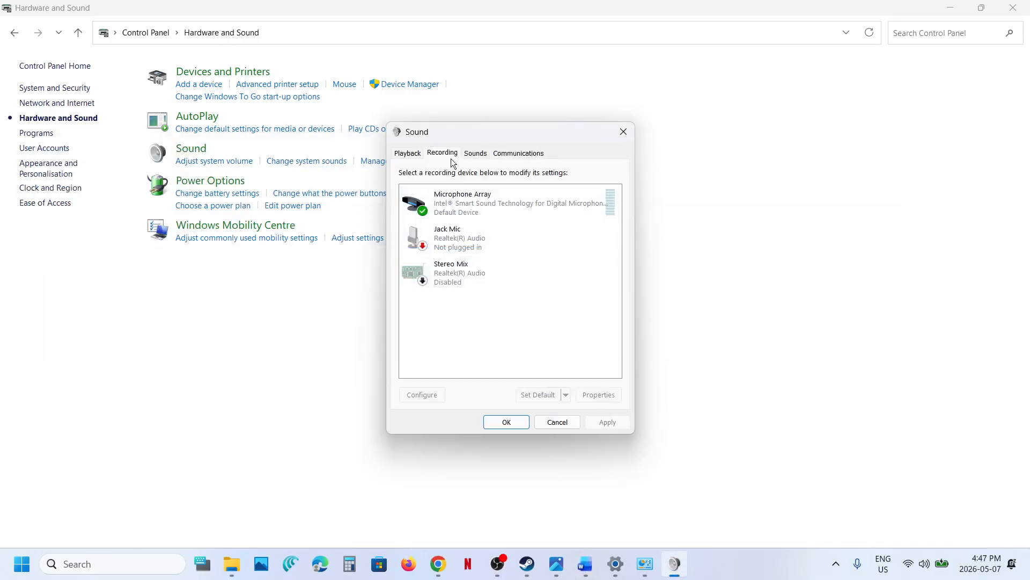
right_click(456, 242)
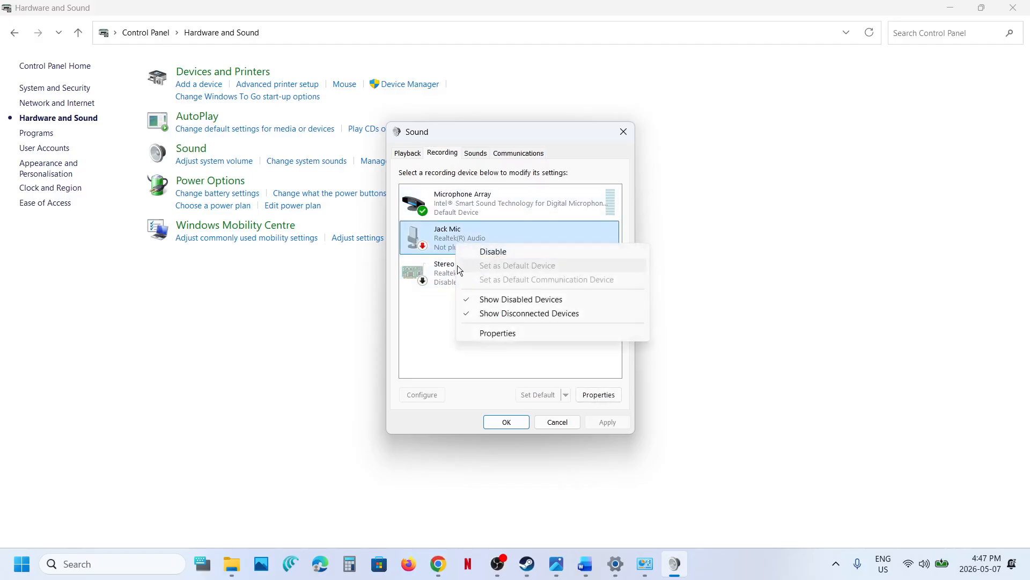
right_click(437, 268)
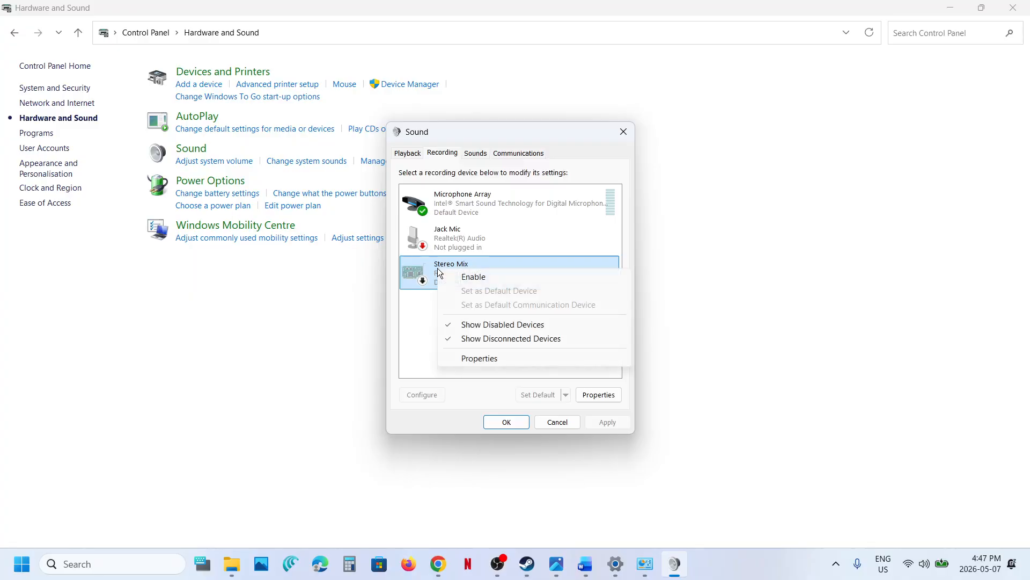
left_click(454, 246)
right_click(454, 245)
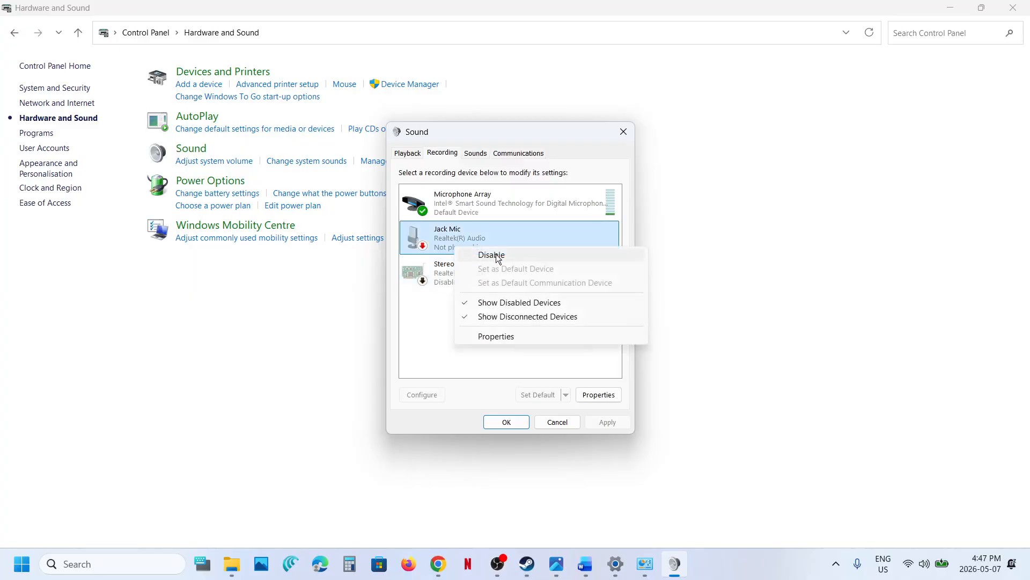
left_click(472, 214)
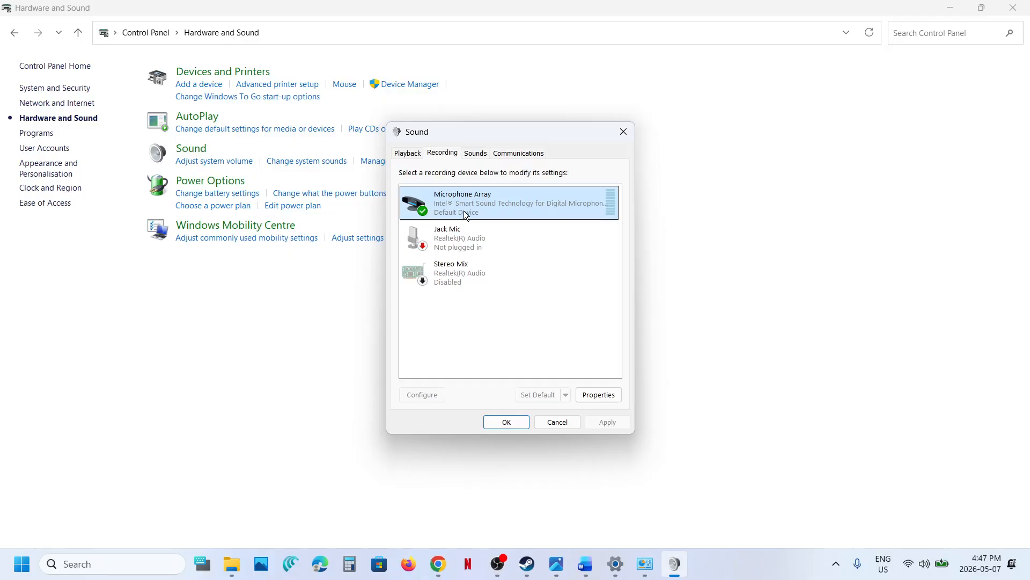
right_click(464, 213)
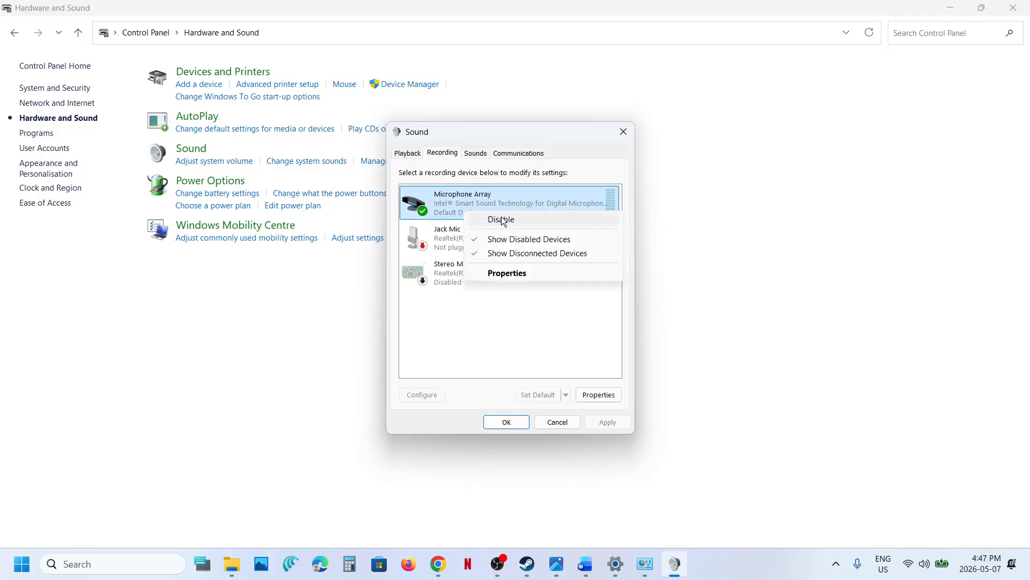
left_click(454, 290)
left_click(470, 202)
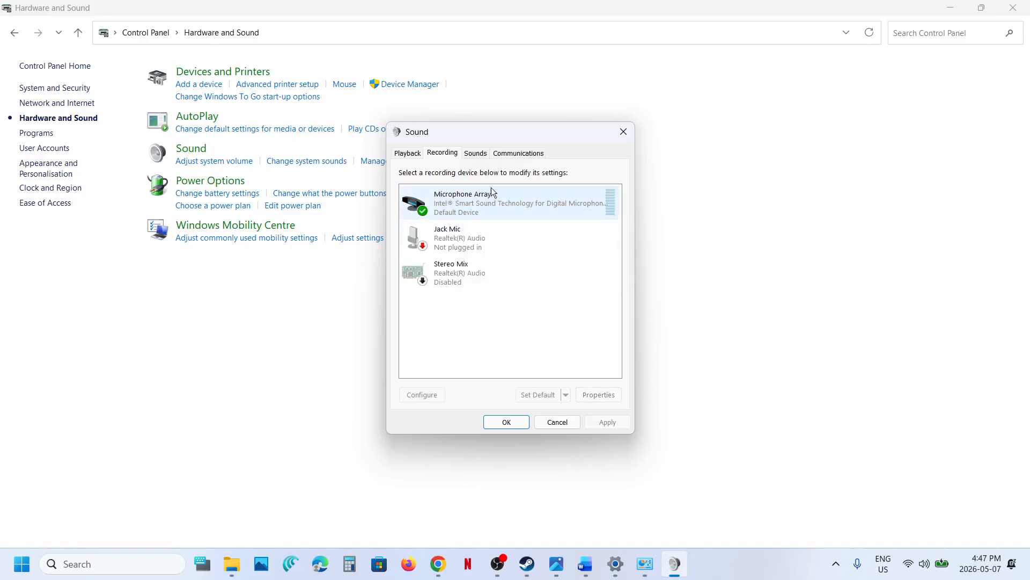
right_click(471, 199)
left_click(455, 265)
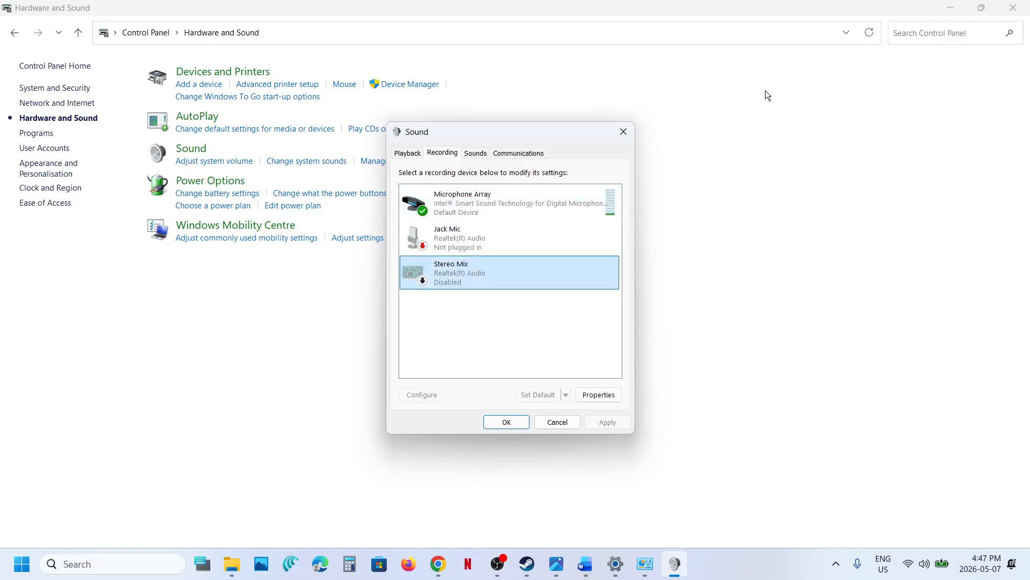
Close the Sound dialog, highlight the Step 3 instruction about Spatial Sound in the Word document and return to Control Panel
left_click(623, 132)
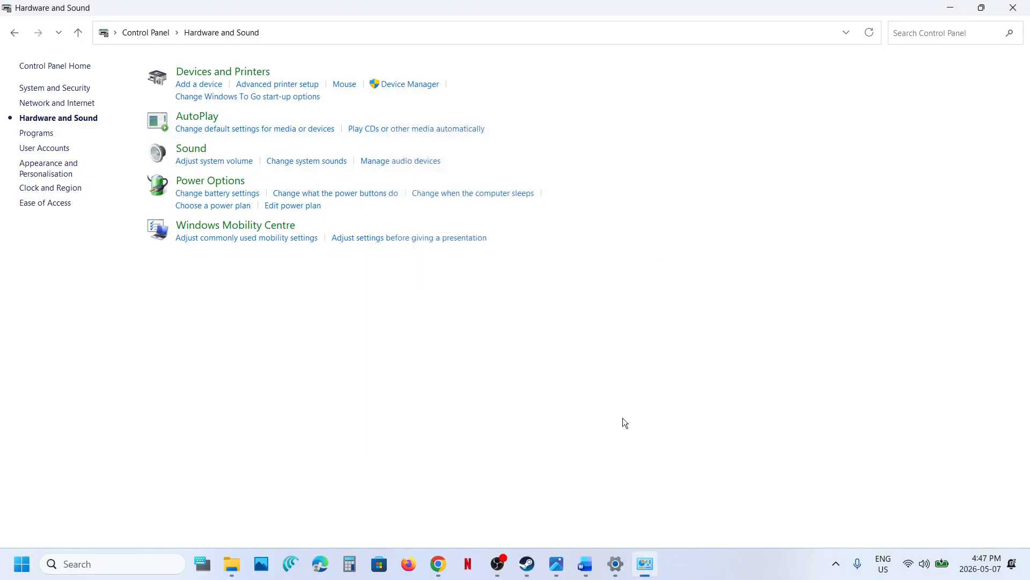
left_click(586, 563)
scroll(382, 365, "down", 3)
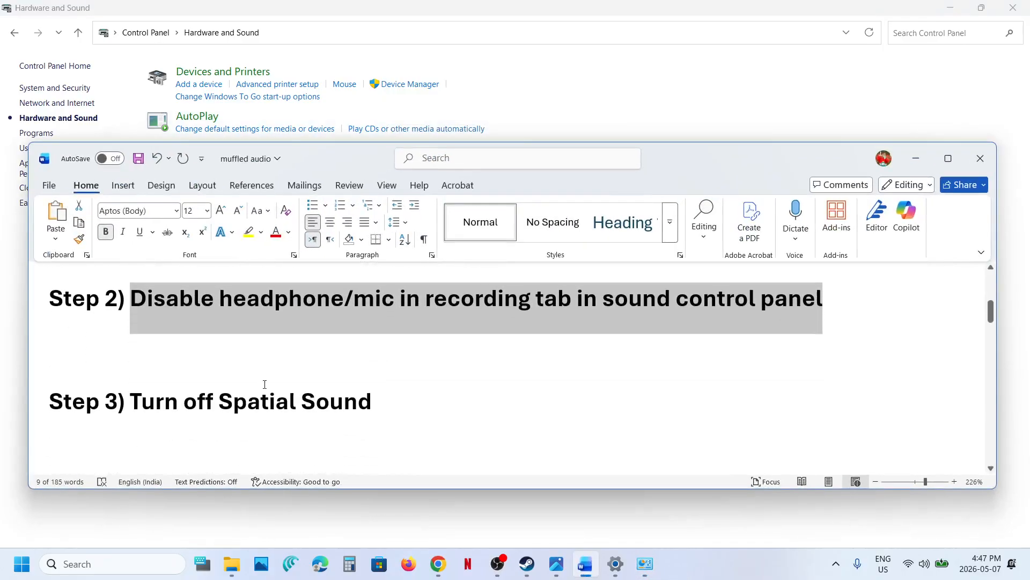
left_click_drag(130, 402, 372, 402)
left_click(151, 525)
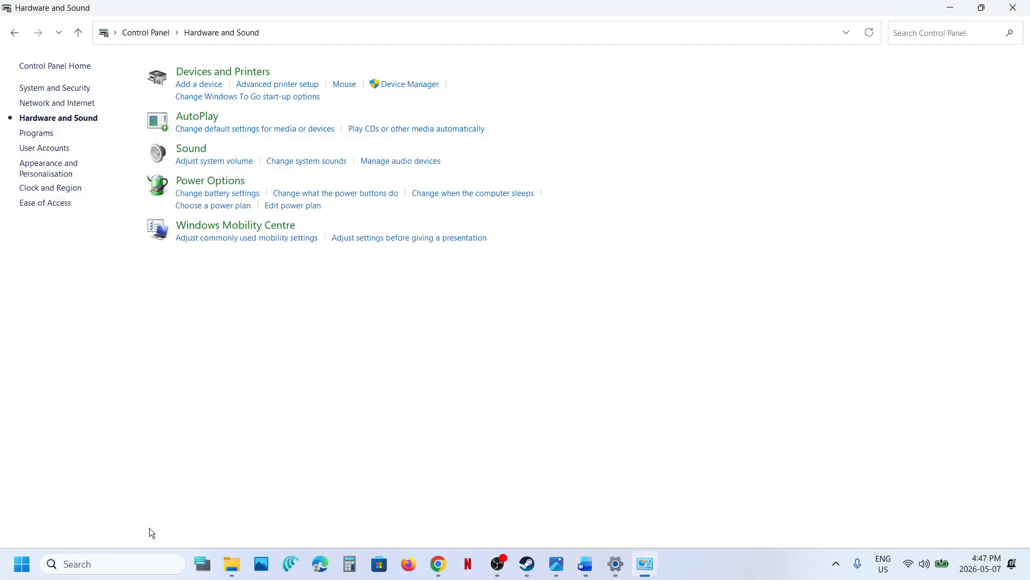
Open the Sound dialog's playback devices and display the properties of the Realtek speakers
left_click(476, 197)
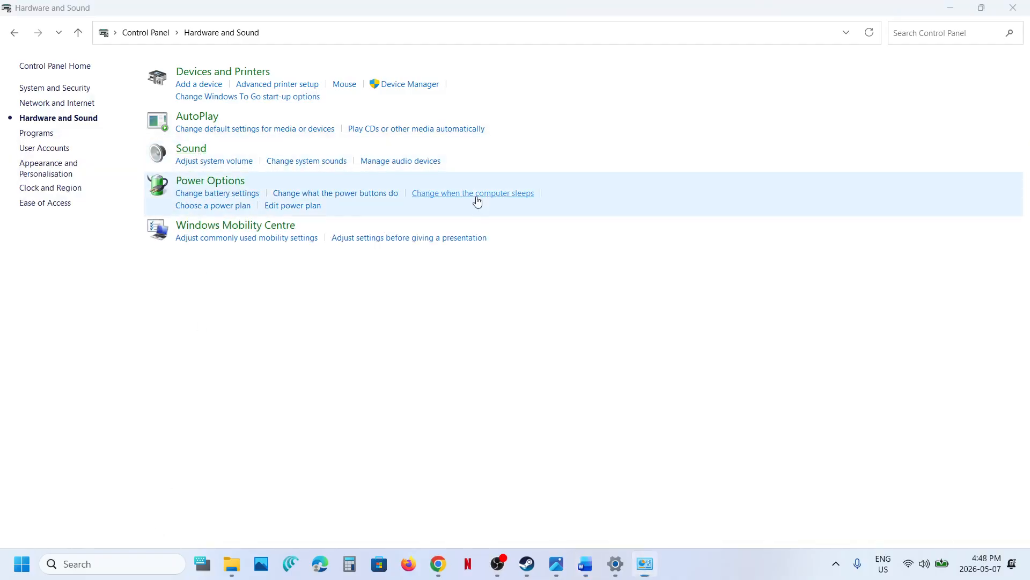
left_click(166, 167)
right_click(165, 167)
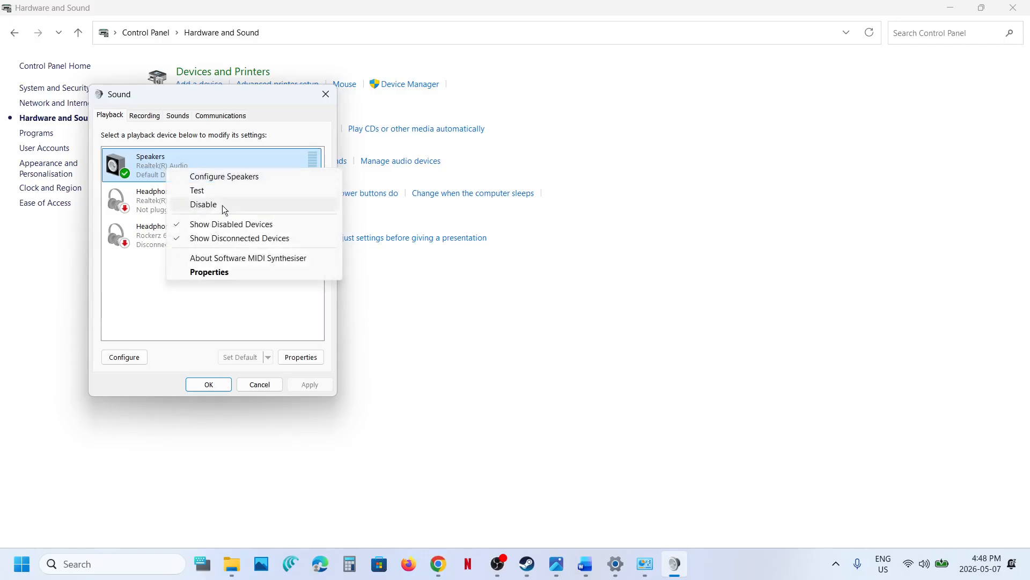
left_click(211, 275)
left_click_drag(240, 144, 373, 153)
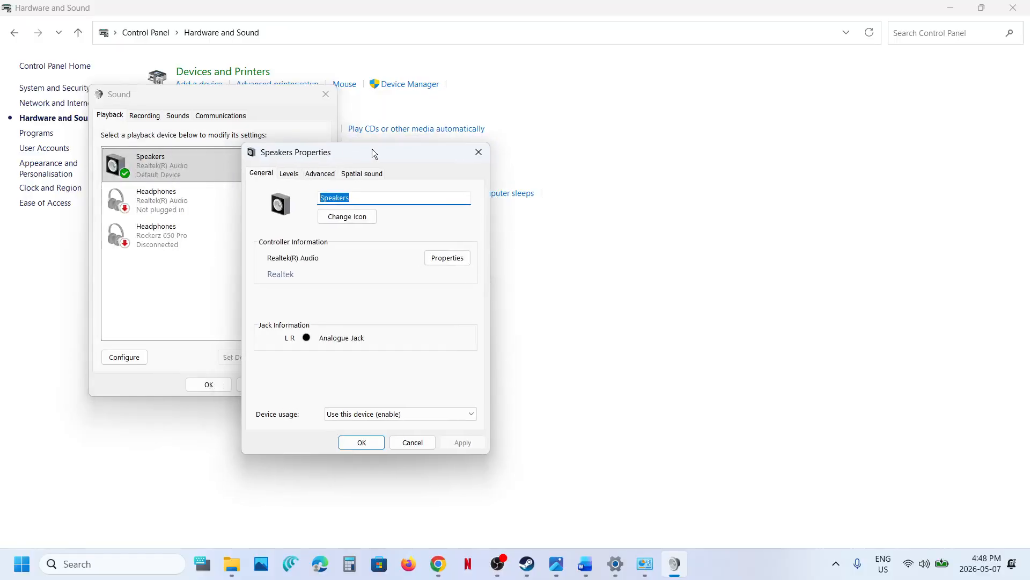
Set the speakers' spatial sound format to Off, accept the properties and close the Sound dialog
left_click(363, 174)
left_click(324, 238)
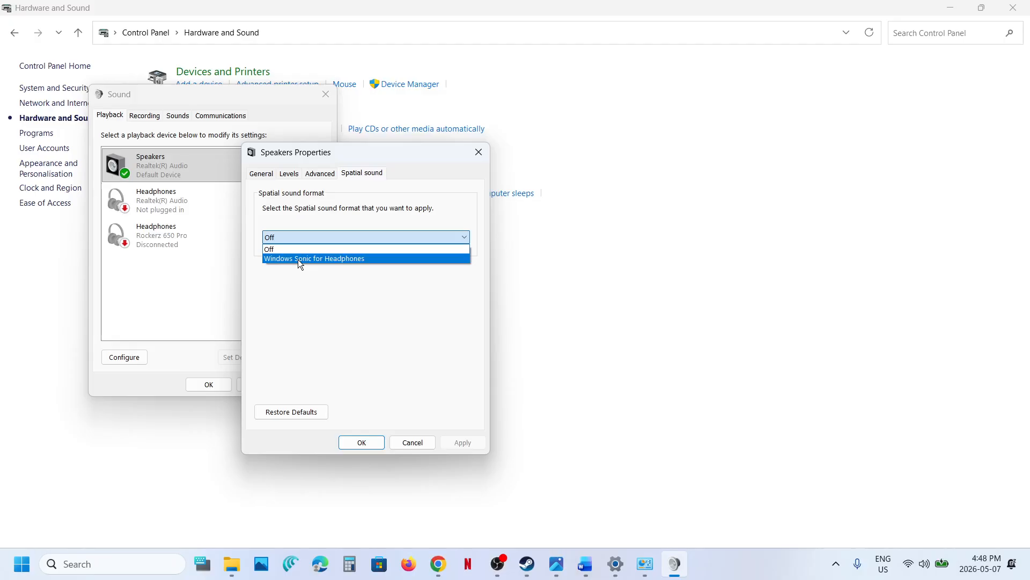
left_click(282, 249)
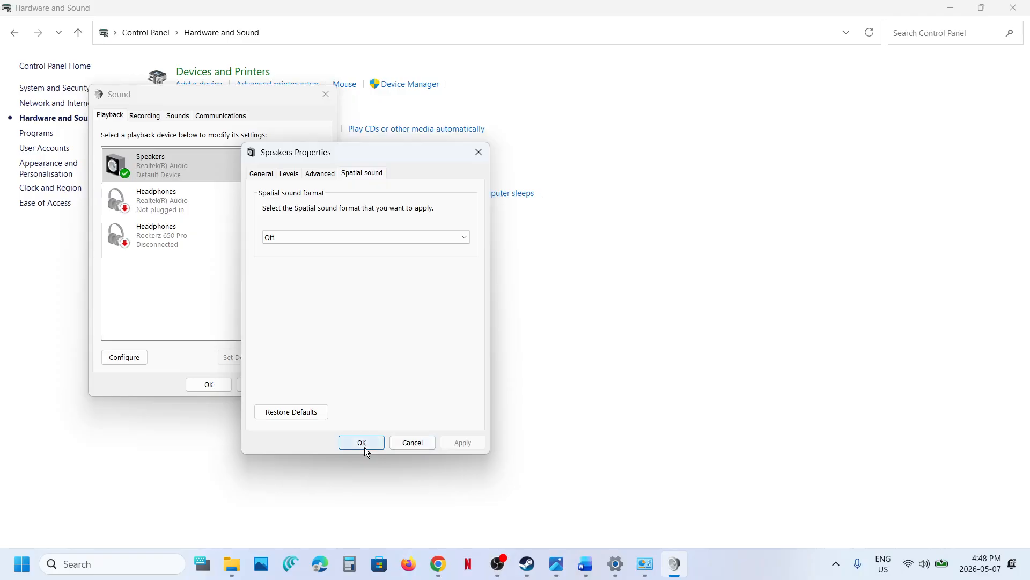
left_click(331, 240)
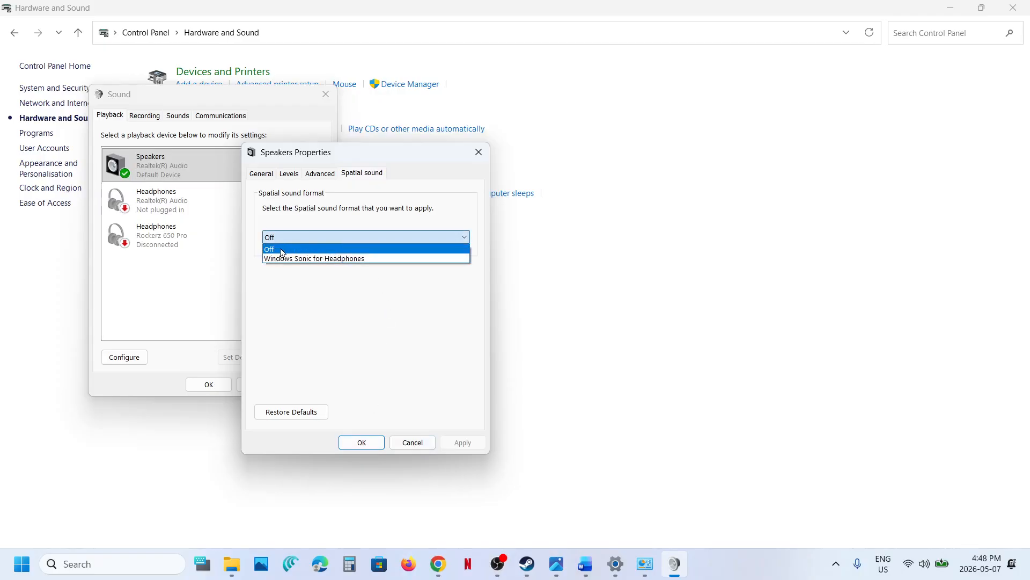
left_click(296, 215)
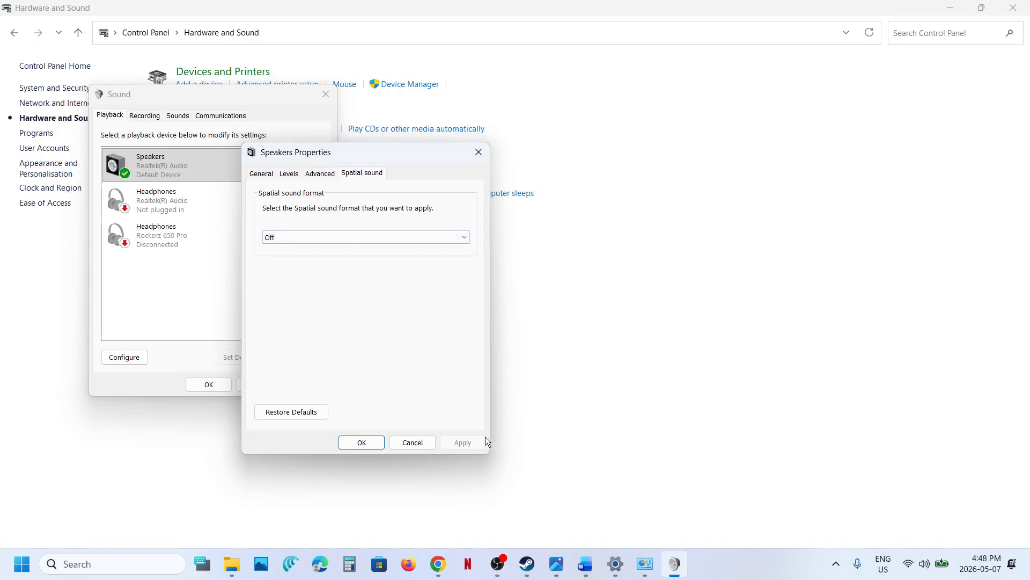
left_click(361, 442)
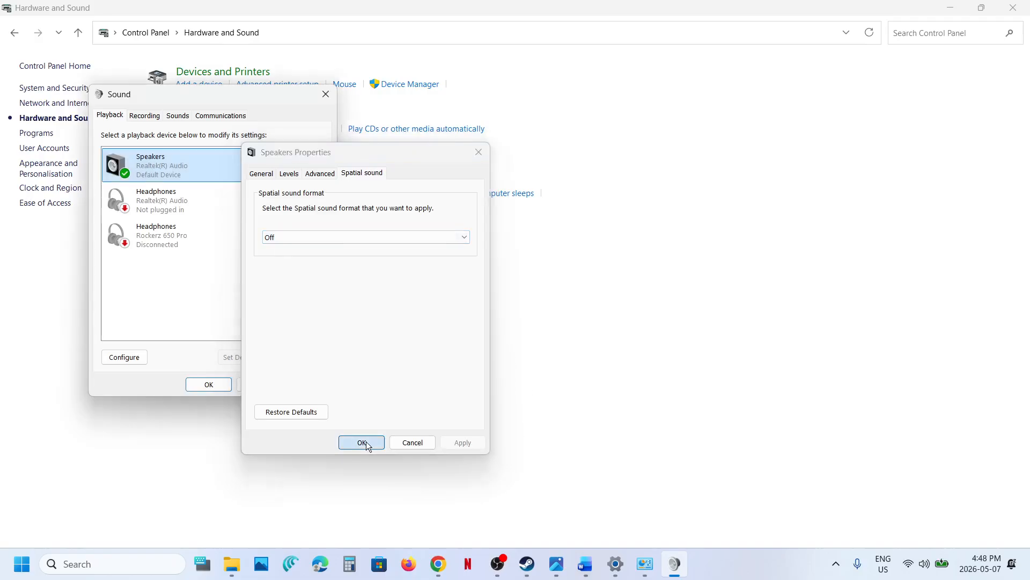
left_click(324, 94)
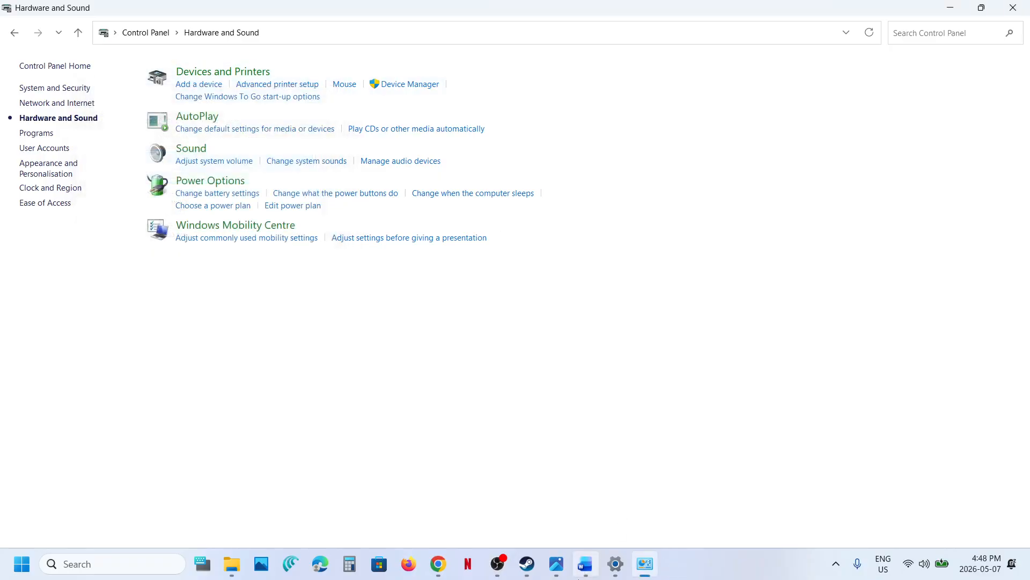
Switch to the Word document and copy the shell command listed under Step 4
left_click(585, 563)
scroll(376, 346, "down", 3)
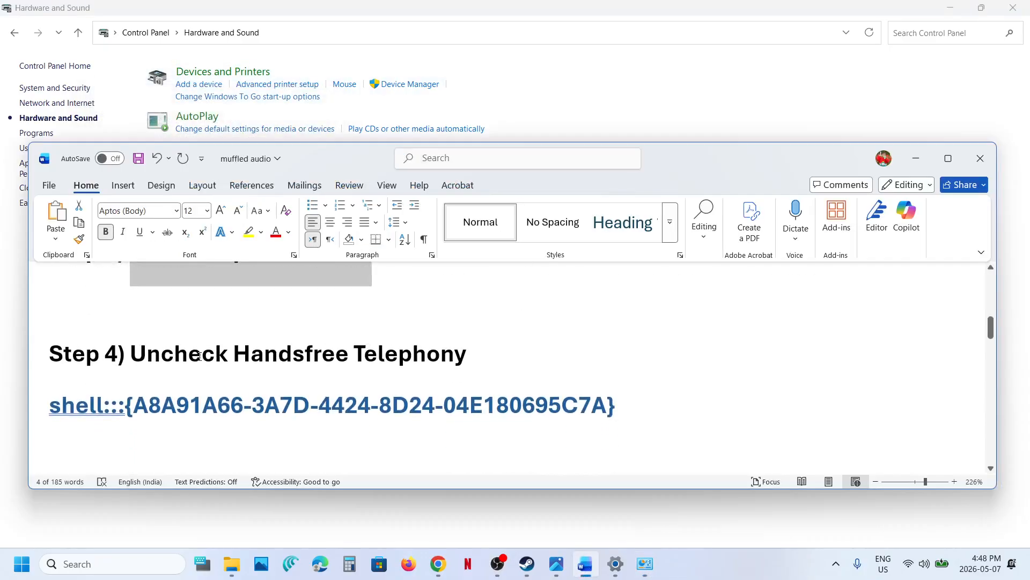
left_click_drag(644, 401, 69, 403)
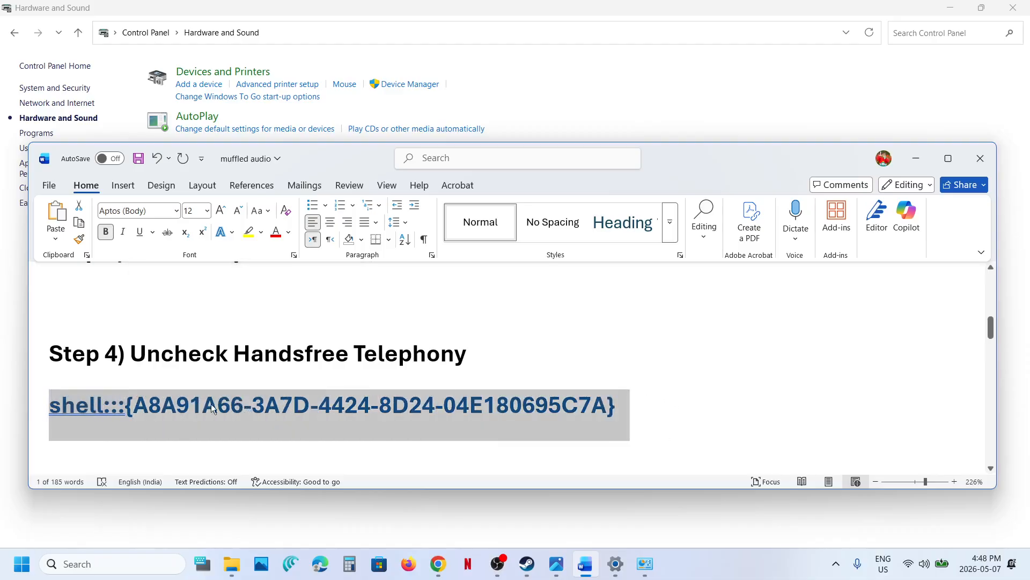
right_click(282, 416)
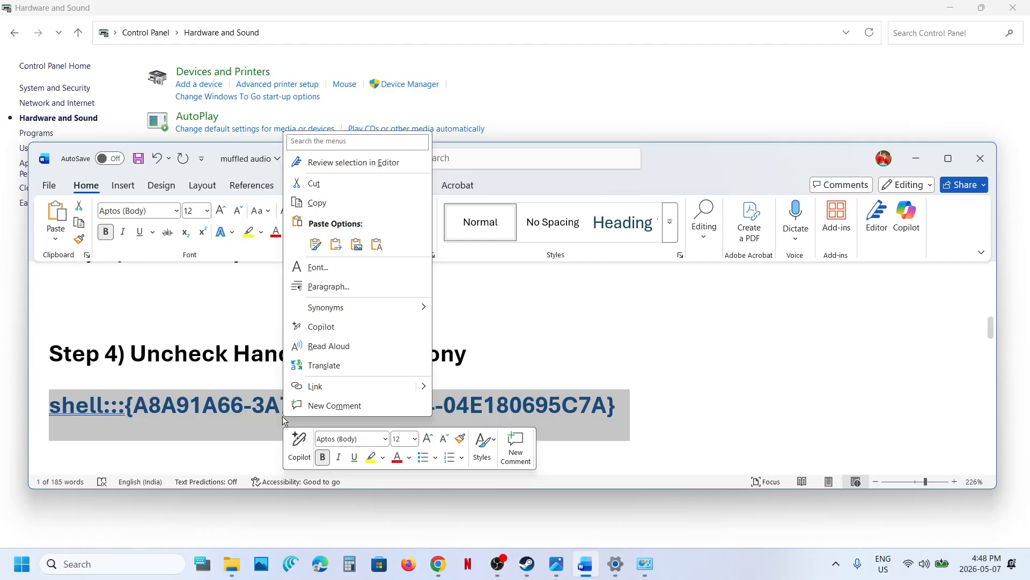
left_click(312, 203)
Open Devices and Printers by running the copied command shell:::{A8A91A66-3A7D-4424-8D24-04E180695C7A} from the Run dialog
left_click(79, 563)
type("run")
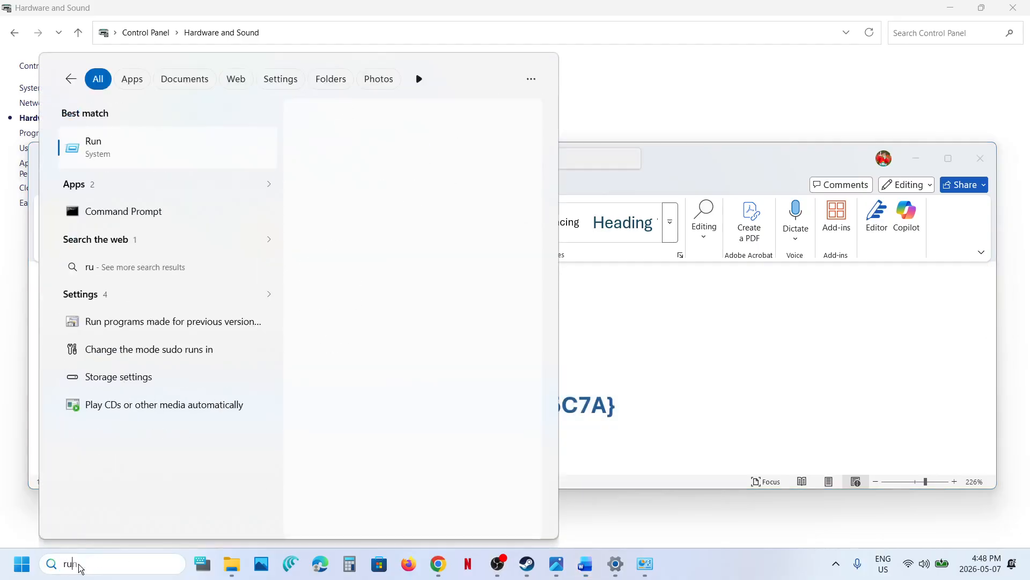
left_click(104, 155)
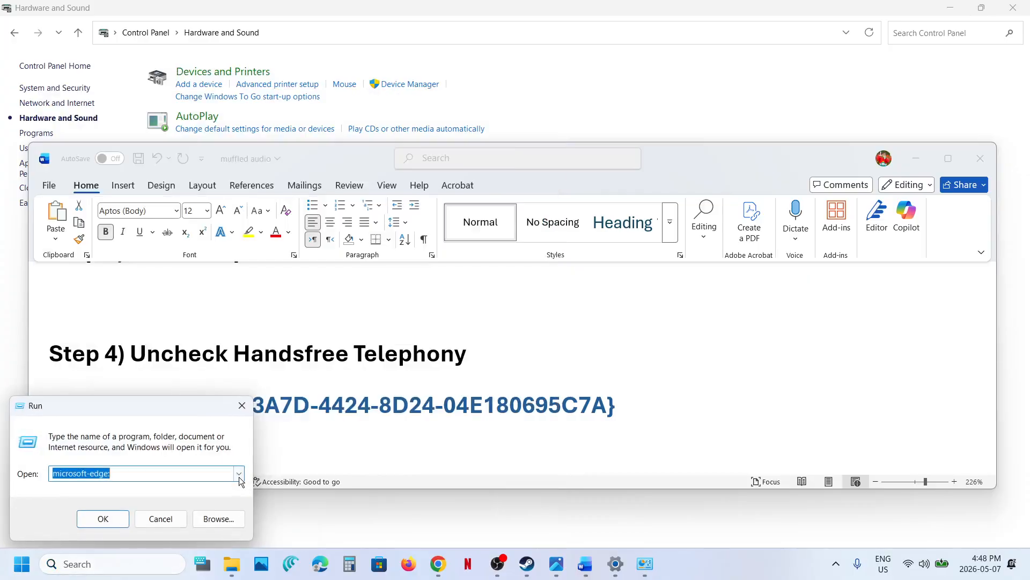
key("ctrl+v")
left_click(103, 519)
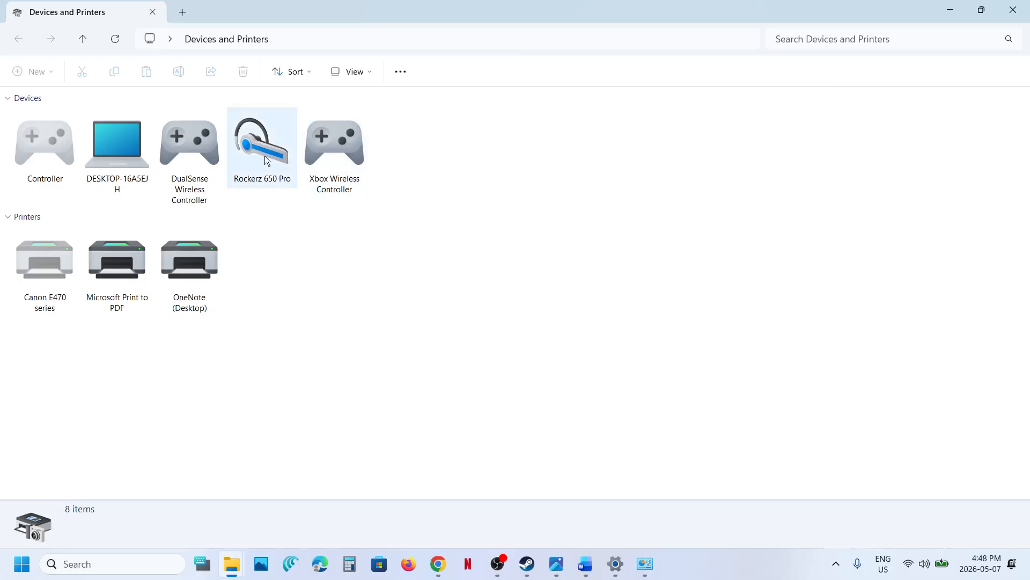
Disable the Hands-free Telephony service in the Rockerz 650 Pro headset's properties, then apply and accept the change
left_click(266, 157)
right_click(265, 157)
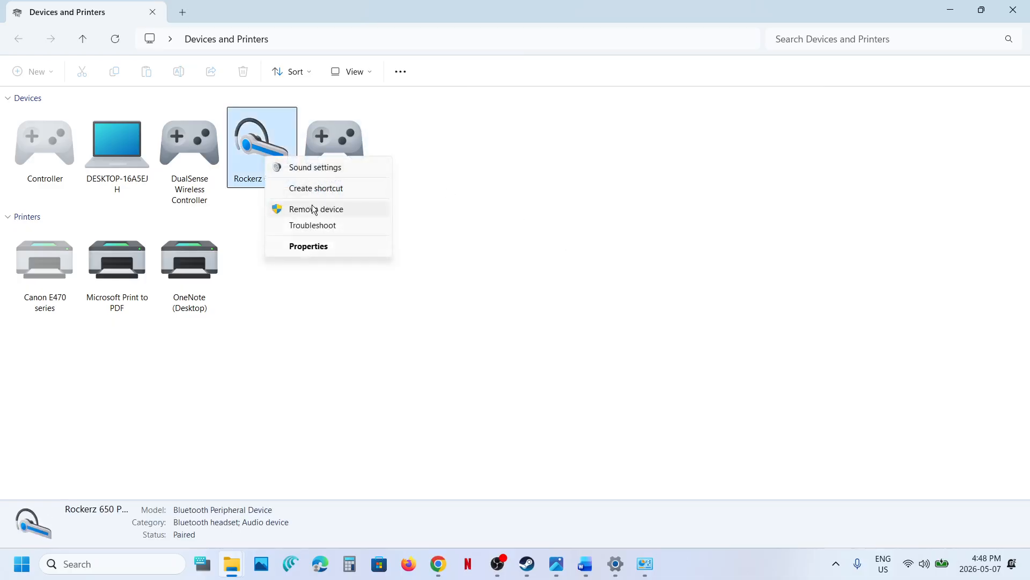
left_click(311, 248)
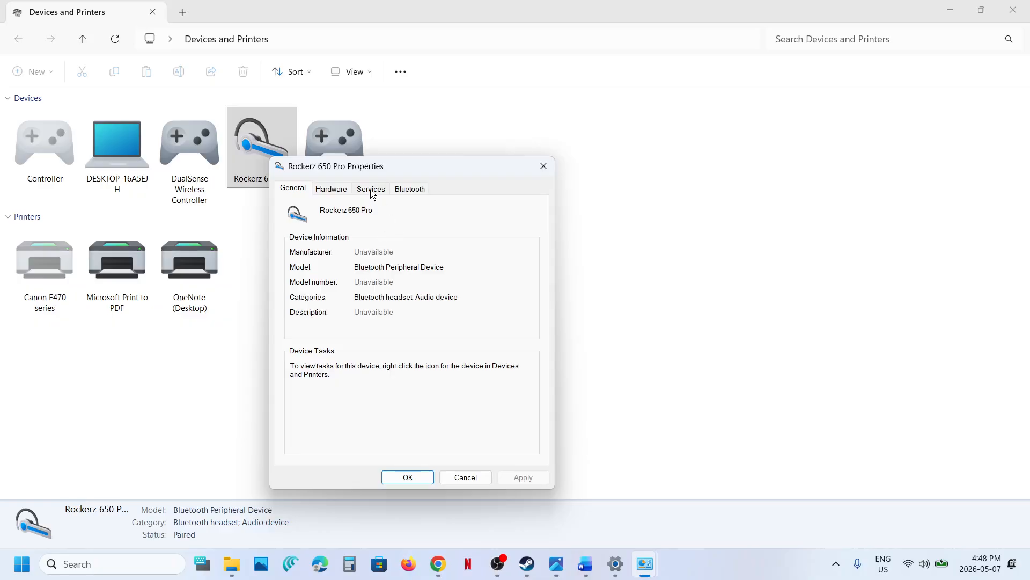
left_click(371, 189)
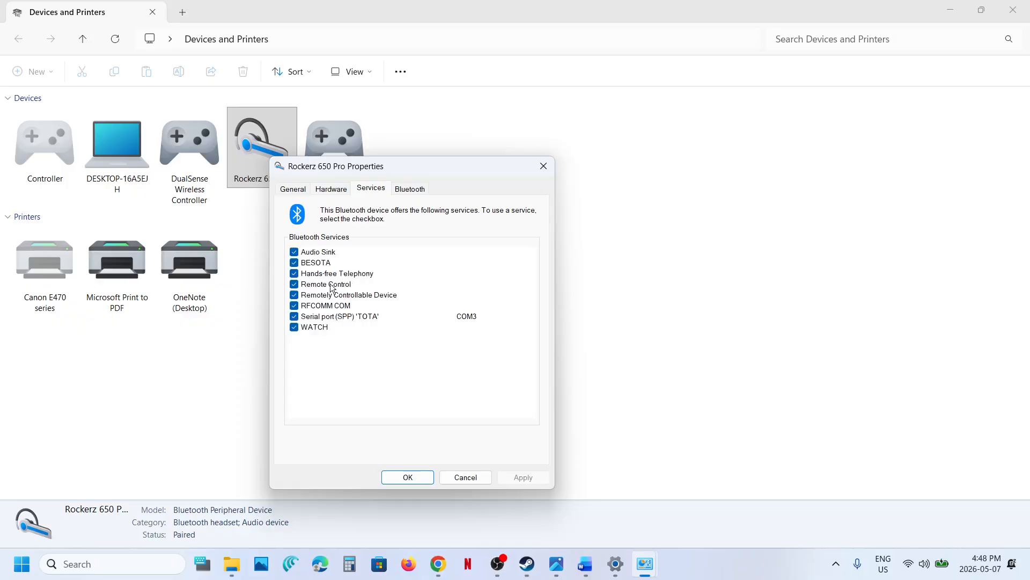
left_click(294, 273)
left_click(526, 478)
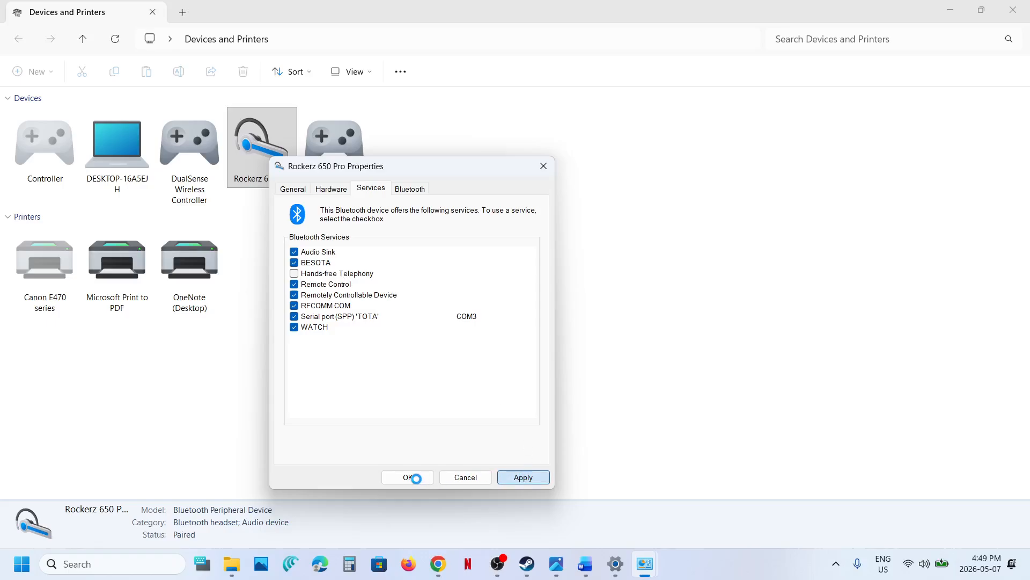
left_click(416, 478)
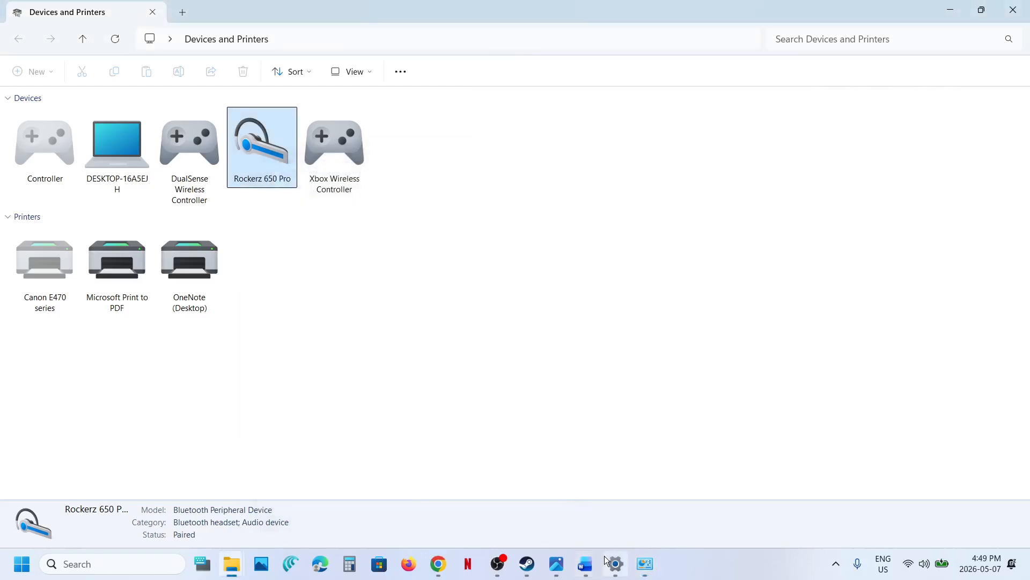
Highlight the Step 5 instruction about the sound sample rate in the Word document
left_click(586, 570)
scroll(350, 366, "down", 3)
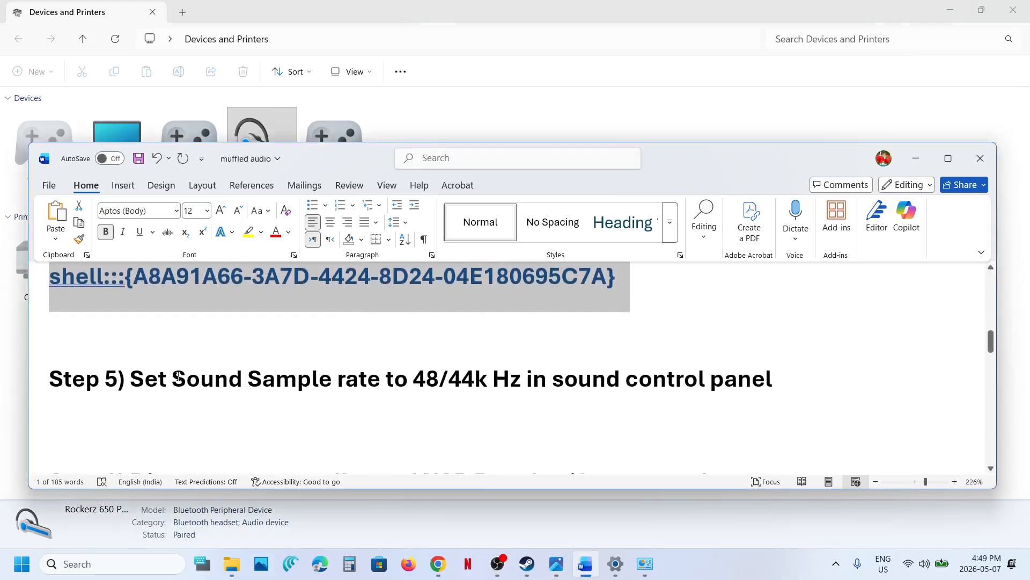
left_click_drag(178, 376, 654, 392)
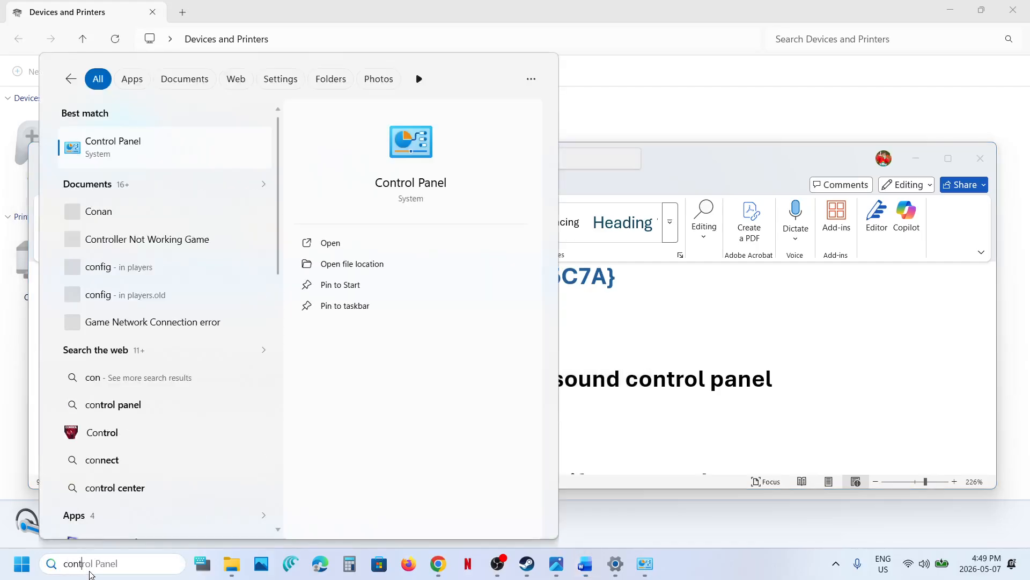
Open the Sound dialog from Control Panel's Hardware and Sound category and move it clear of the window's edge
key("Return")
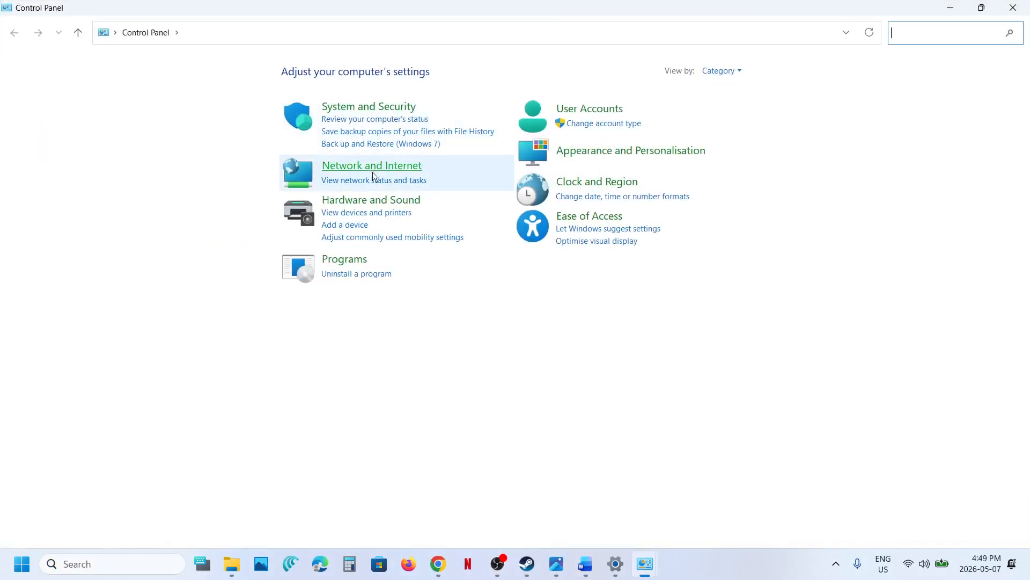
left_click(368, 200)
left_click(200, 152)
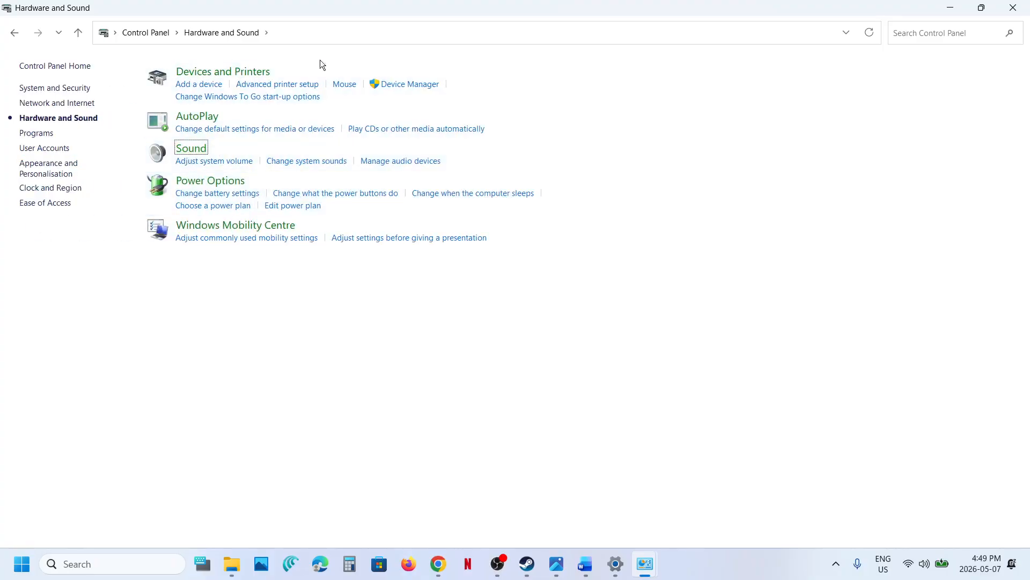
left_click_drag(225, 104, 414, 155)
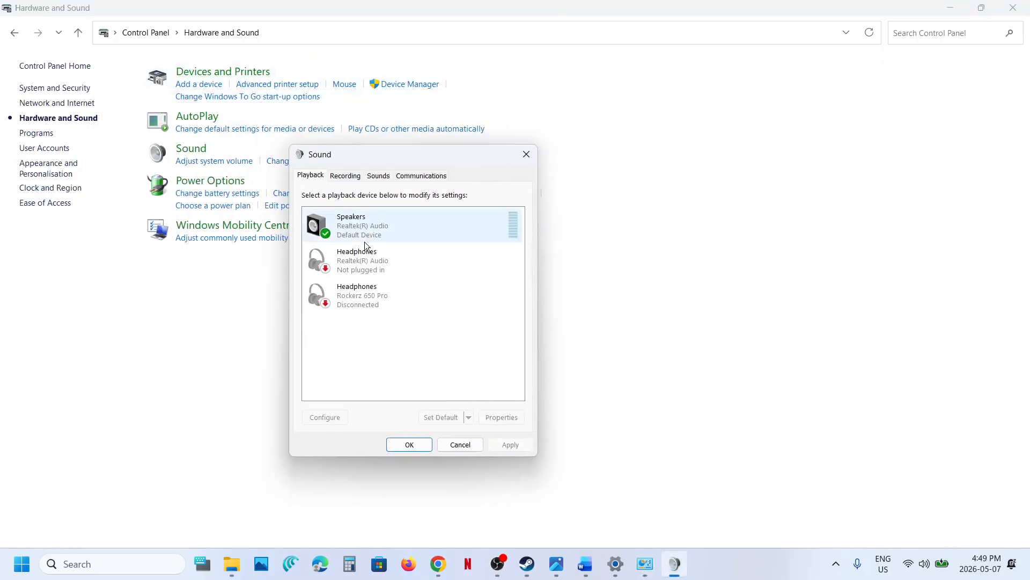
Open the speakers' advanced properties and choose 24 bit, 48000 Hz as the default format
left_click(362, 228)
right_click(360, 226)
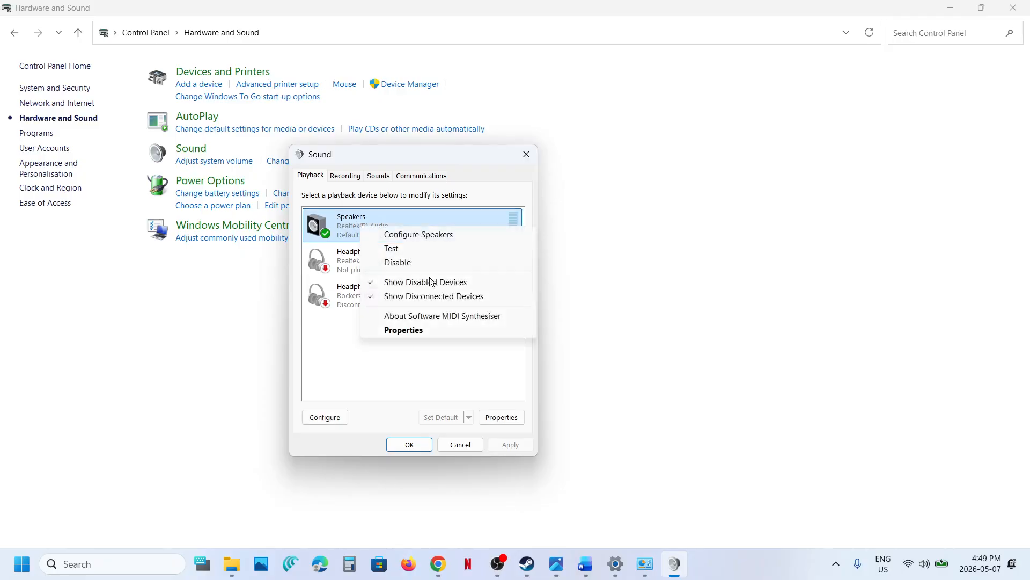
left_click(413, 327)
left_click(390, 225)
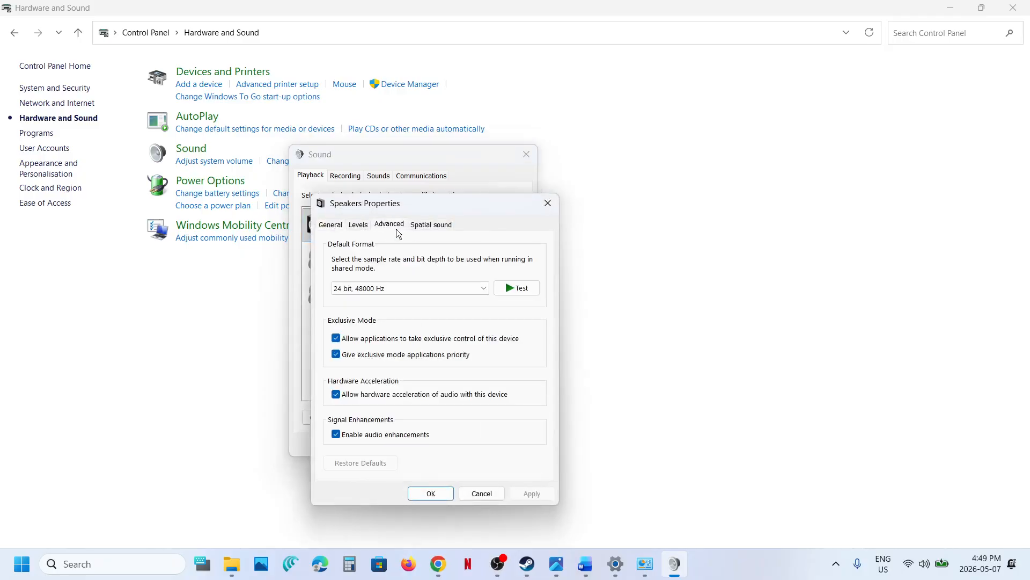
left_click(393, 290)
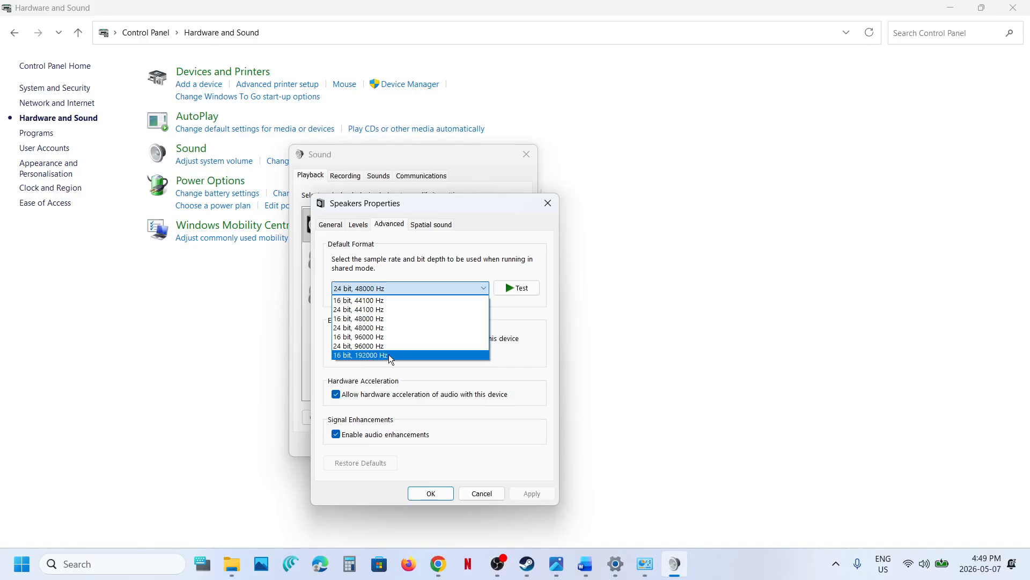
left_click(369, 328)
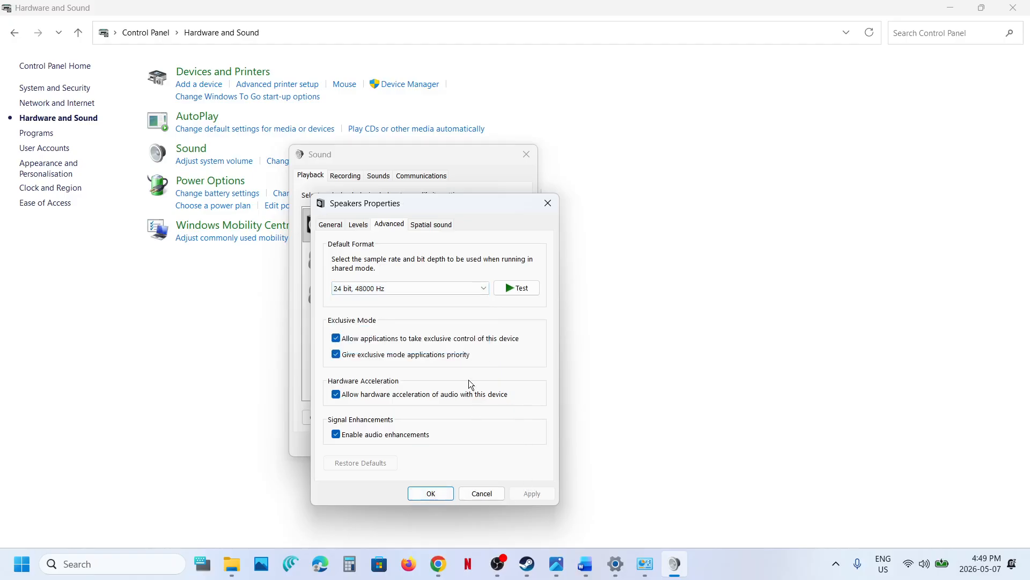
Choose 16 bit, 48000 Hz as the speakers' default format
left_click(358, 289)
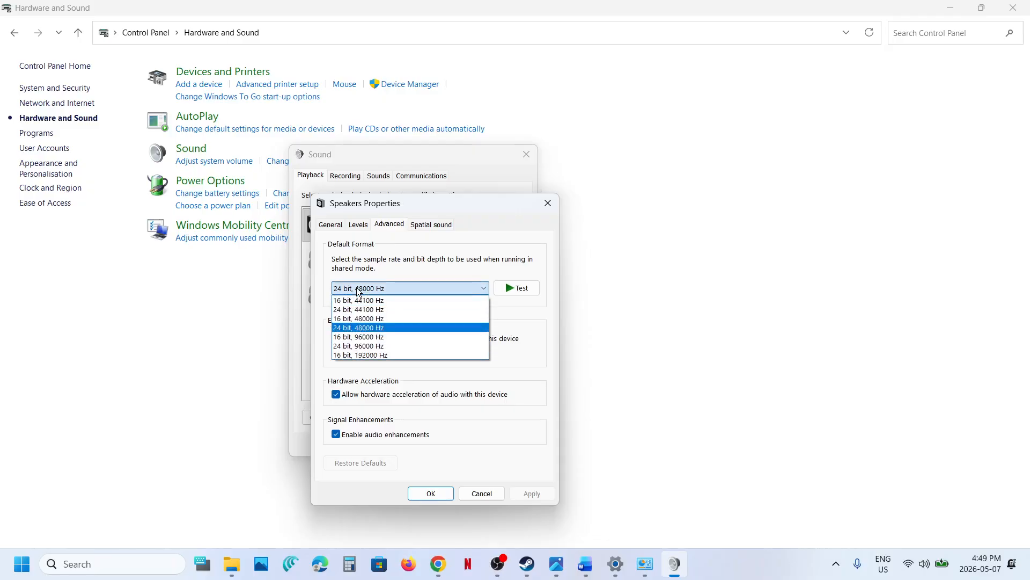
left_click(363, 320)
left_click(528, 495)
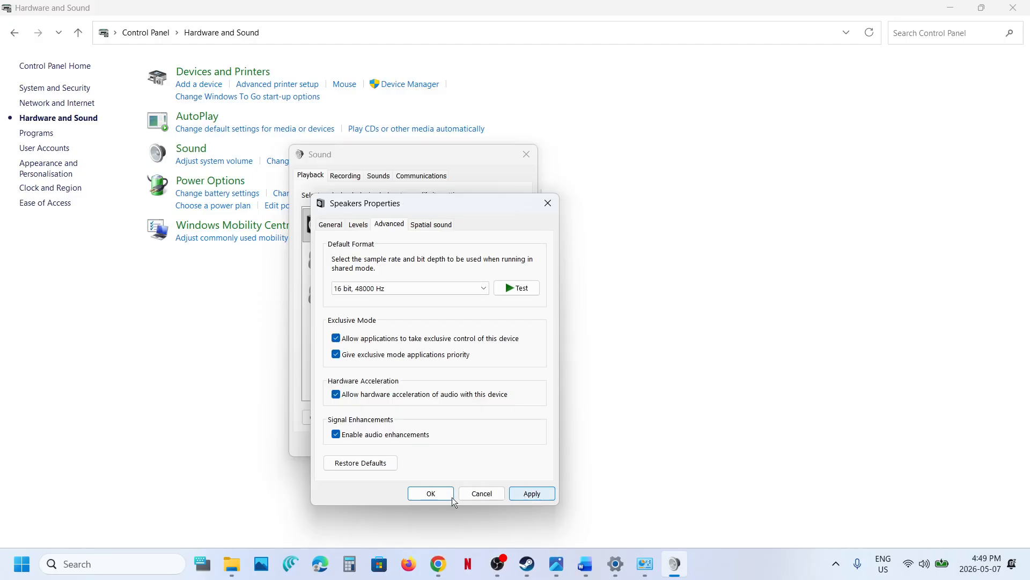
Try 24 bit, 44100 Hz and 16 bit, 44100 Hz as the speakers' default format, then close both sound dialogs without applying
left_click(377, 289)
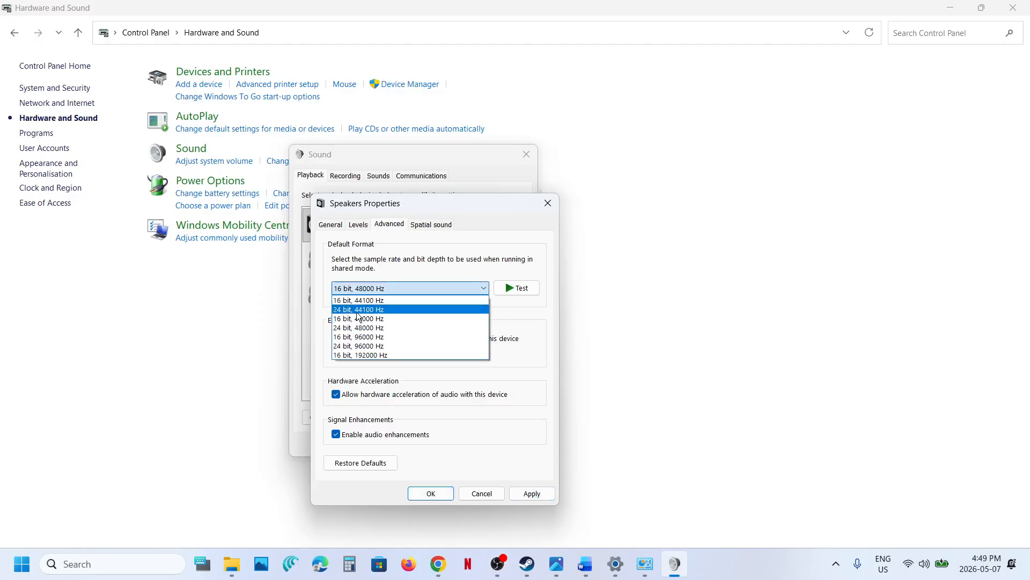
left_click(358, 310)
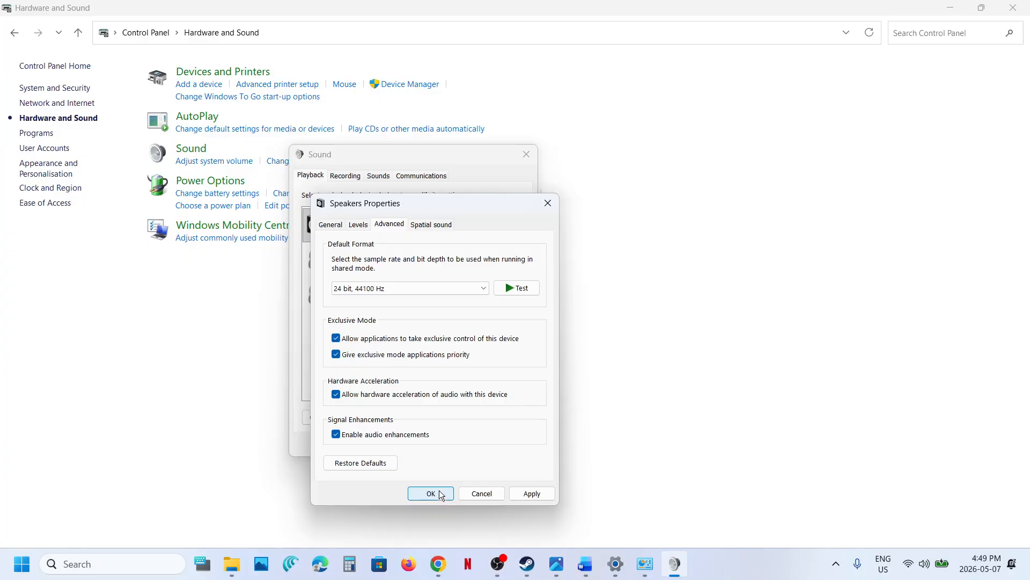
left_click(368, 291)
left_click(356, 308)
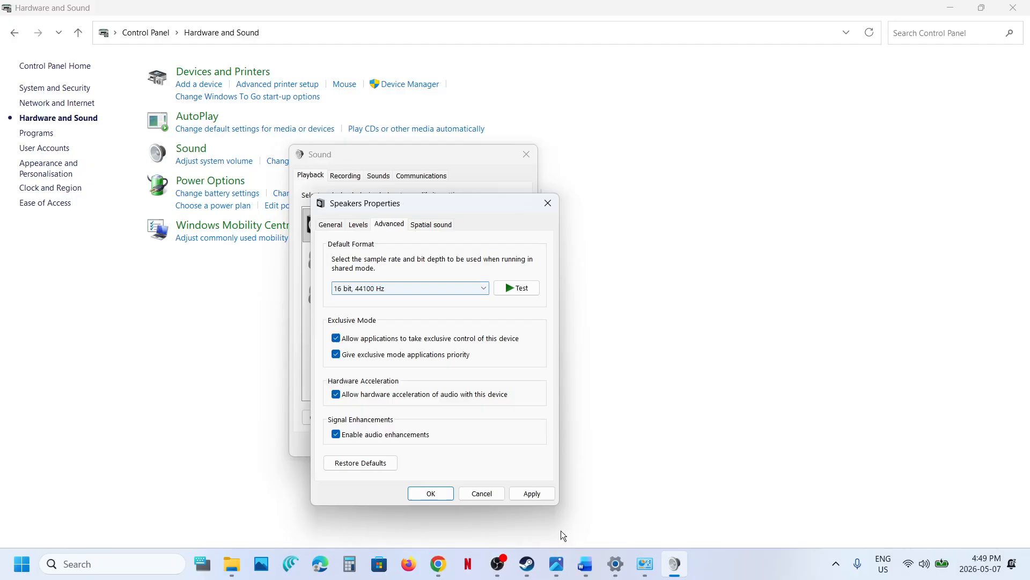
left_click(547, 203)
left_click(525, 155)
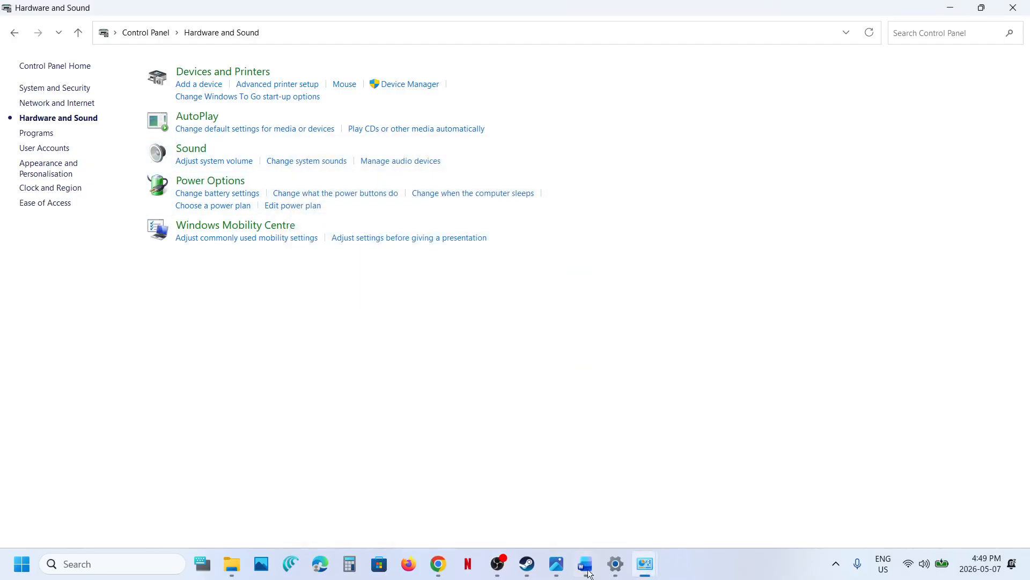
Switch to the Word document and highlight the Step 6 instruction about disconnecting the controller and USB dongles
left_click(585, 564)
scroll(361, 359, "down", 3)
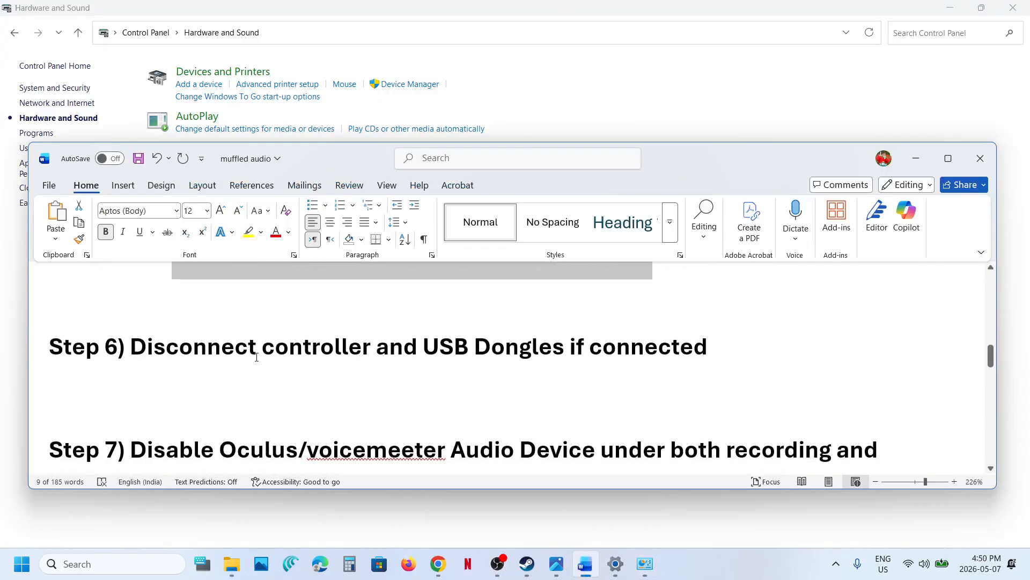
left_click_drag(609, 359, 665, 355)
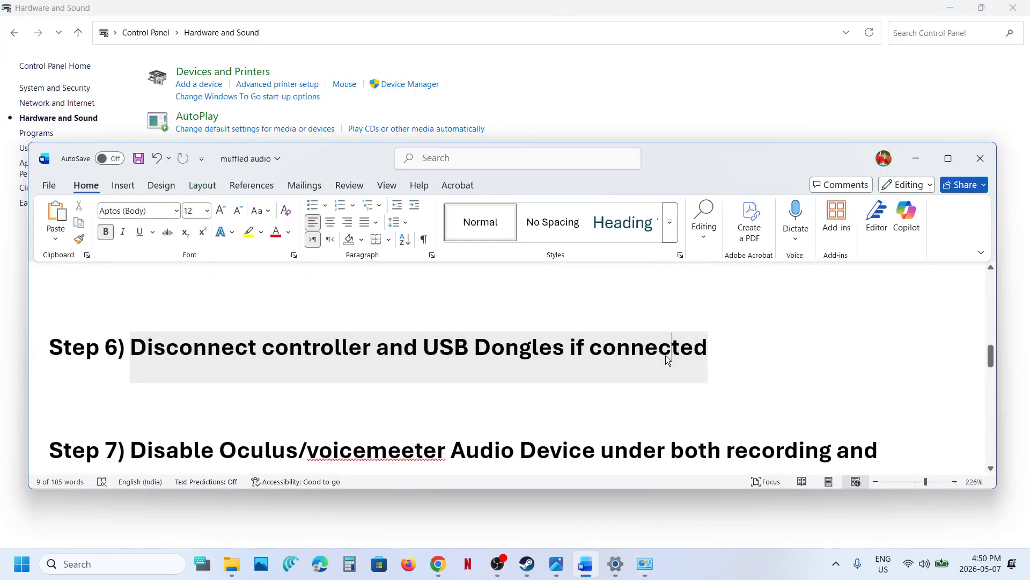
left_click(665, 355)
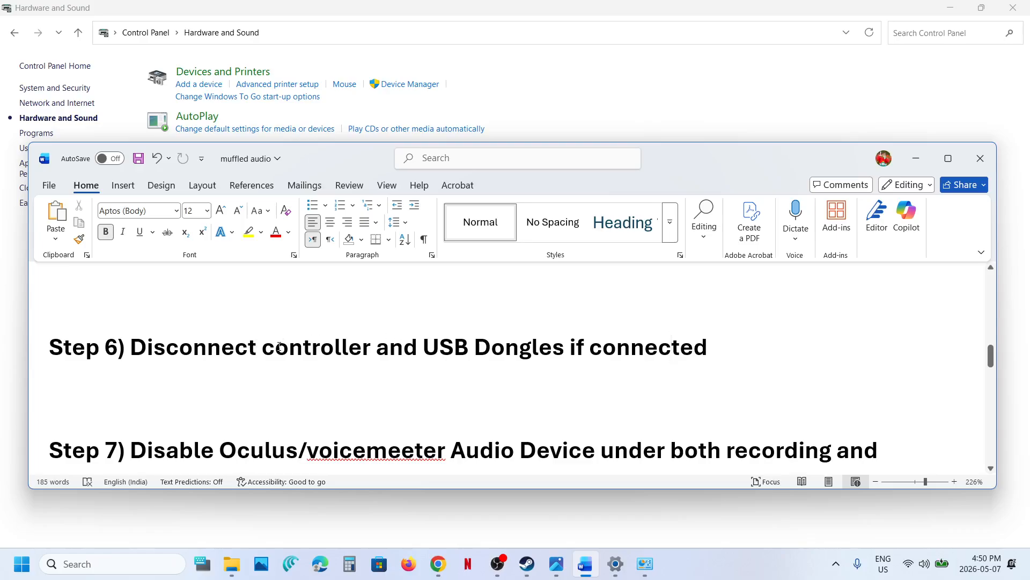
left_click_drag(279, 346, 698, 355)
left_click(661, 356)
left_click_drag(168, 349, 707, 355)
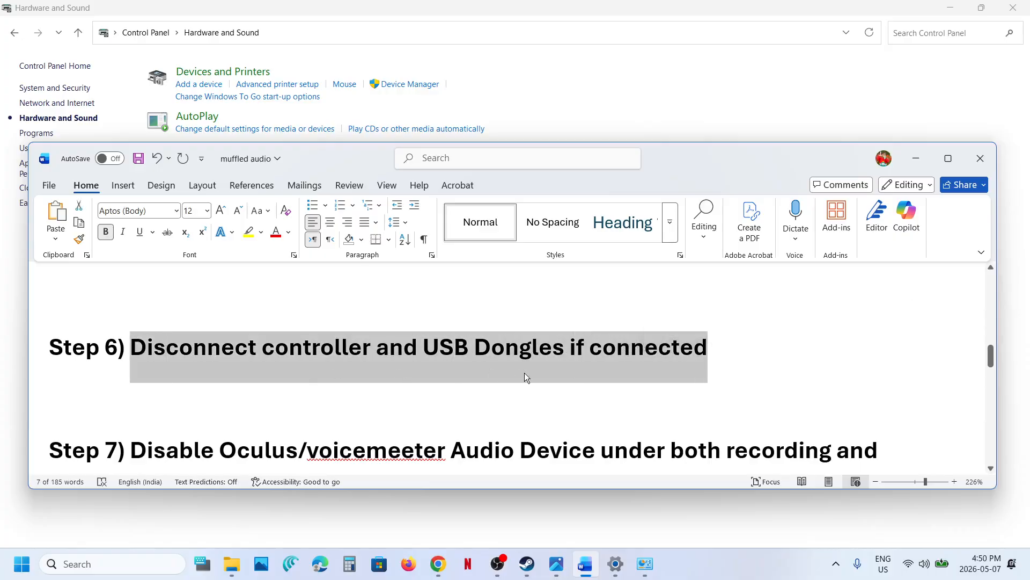
Highlight the opening words of the Step 7 instruction about disabling the Oculus/voicemeeter audio device
scroll(524, 373, "down", 2)
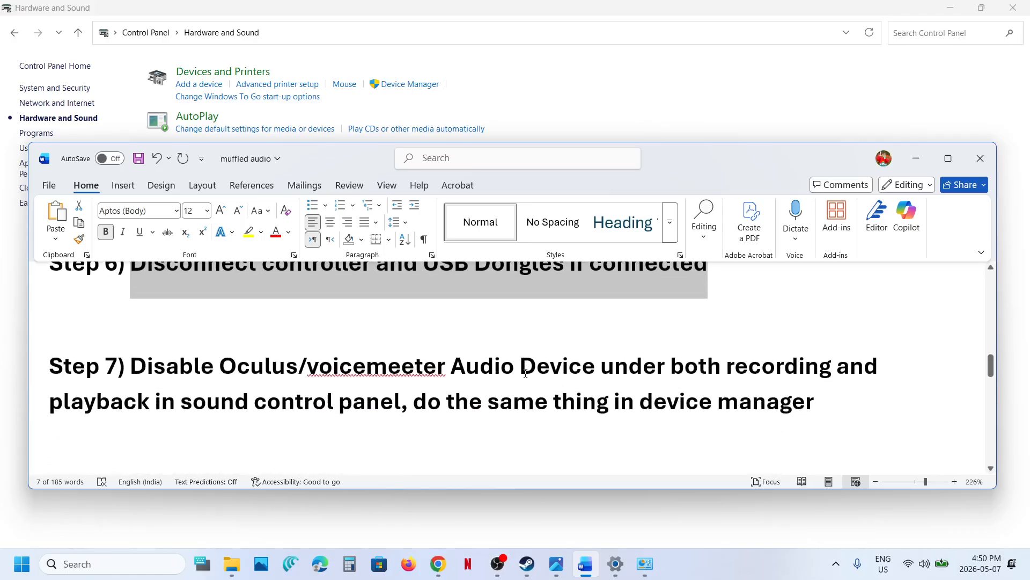
left_click_drag(168, 372, 597, 370)
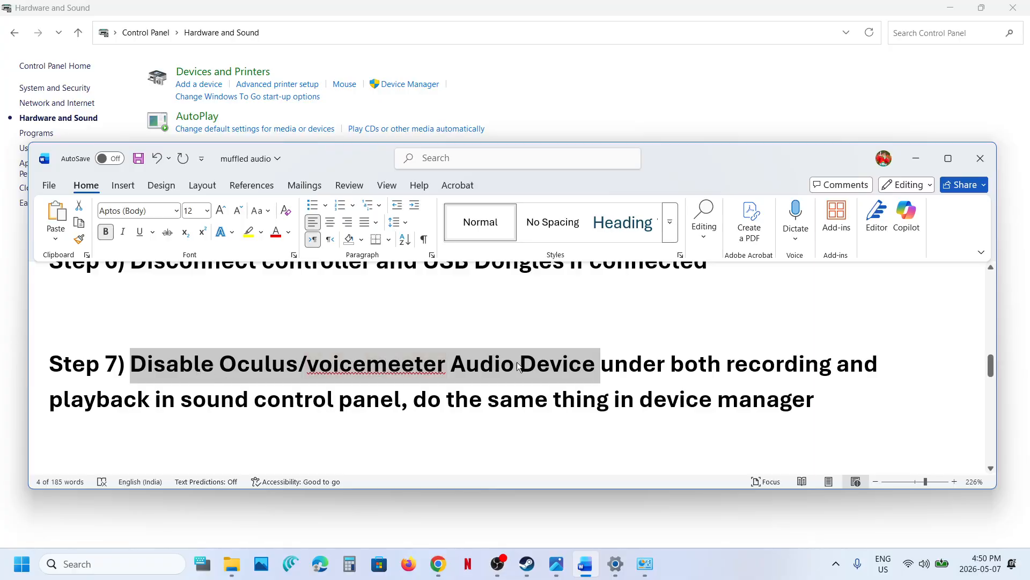
left_click(236, 370)
left_click_drag(131, 370, 478, 373)
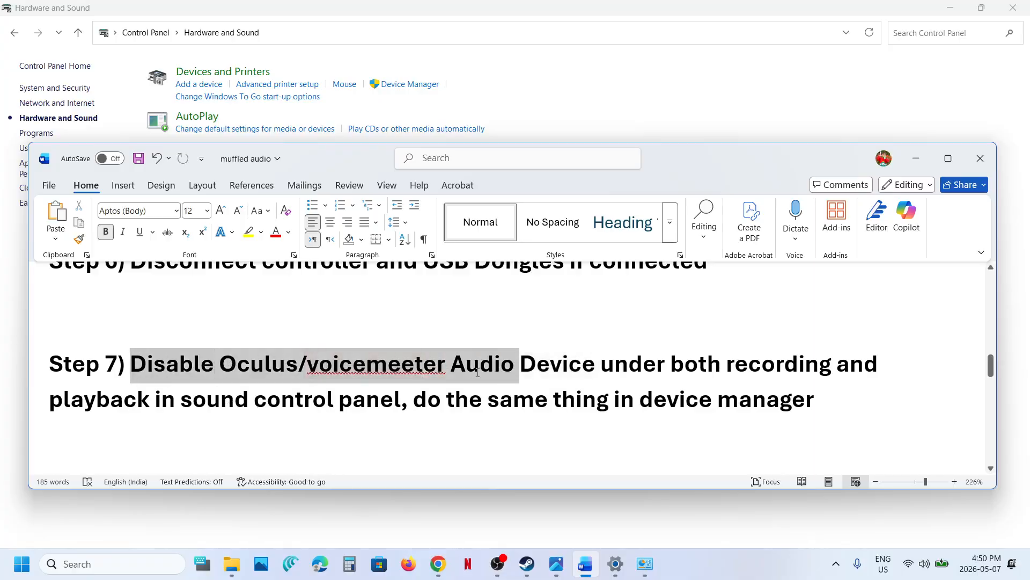
left_click(479, 372)
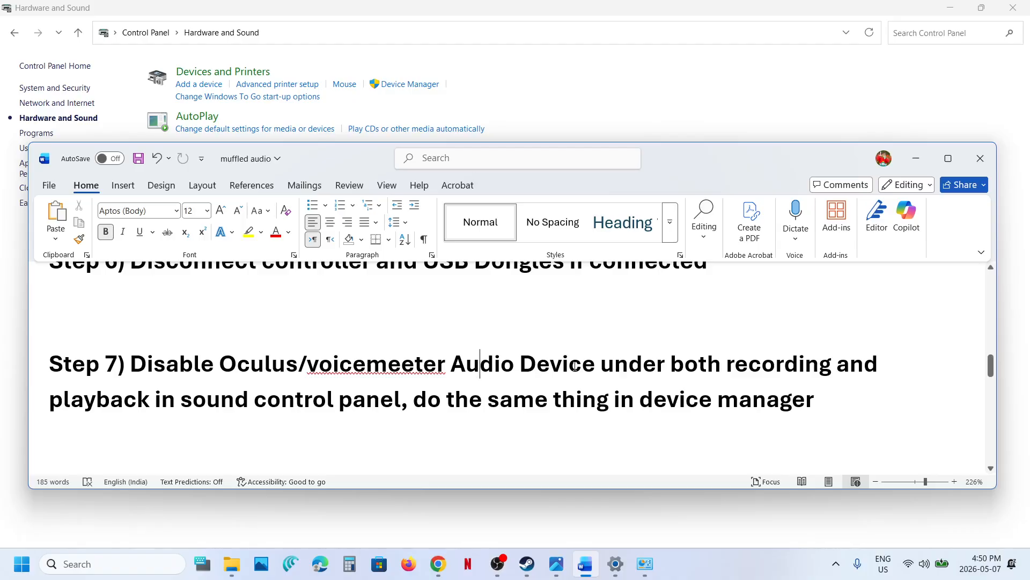
Reopen Control Panel's Sound dialog and review the playback devices, checking the Disable option for the Realtek headphones without applying it
left_click(7, 410)
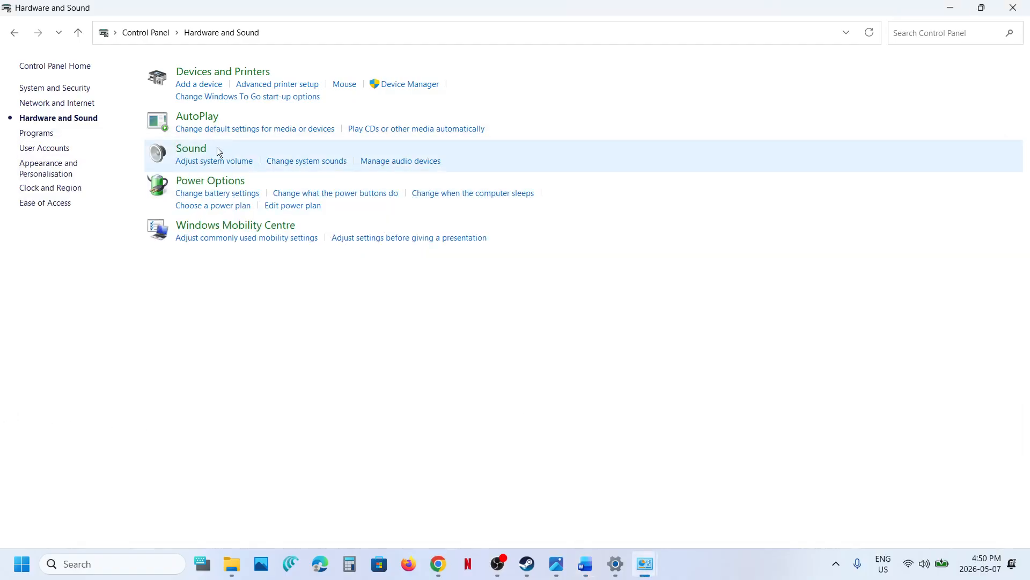
left_click(189, 151)
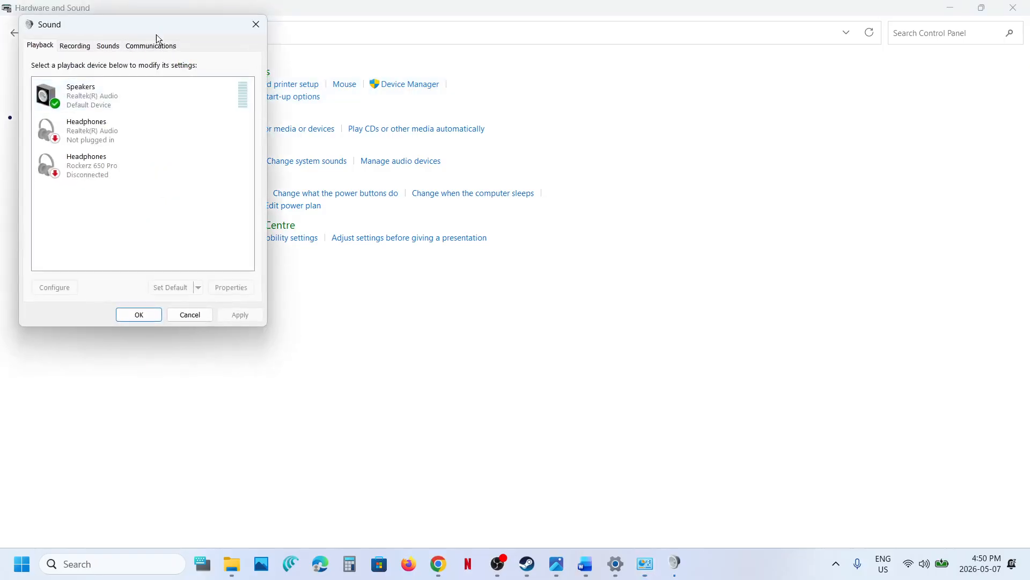
left_click_drag(153, 28, 423, 116)
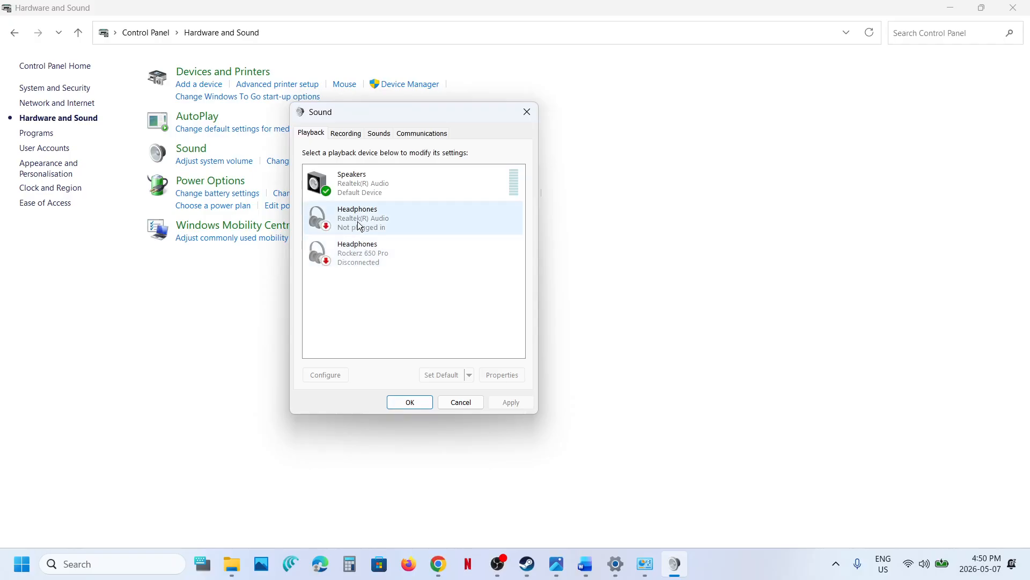
left_click(367, 183)
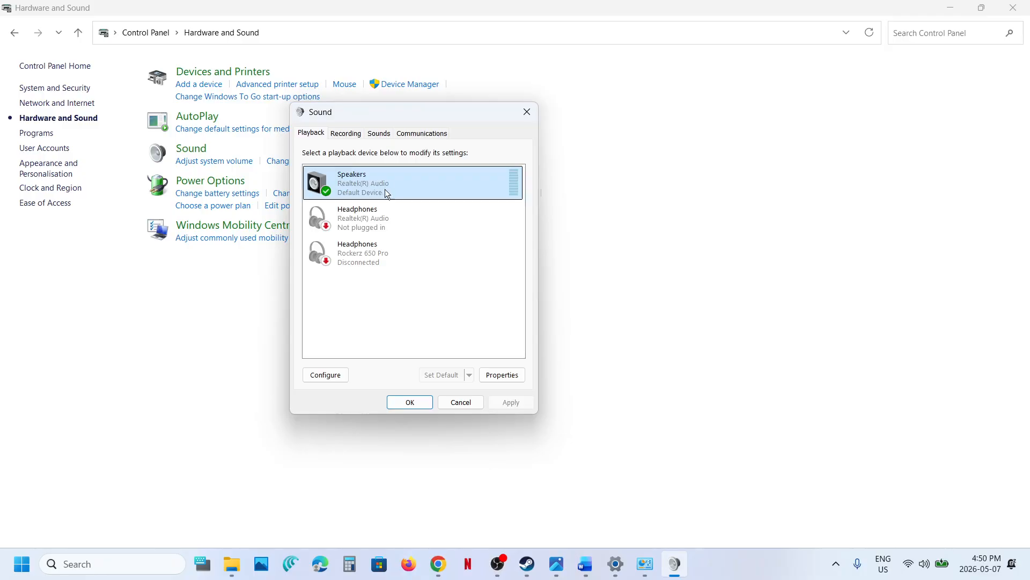
left_click(371, 221)
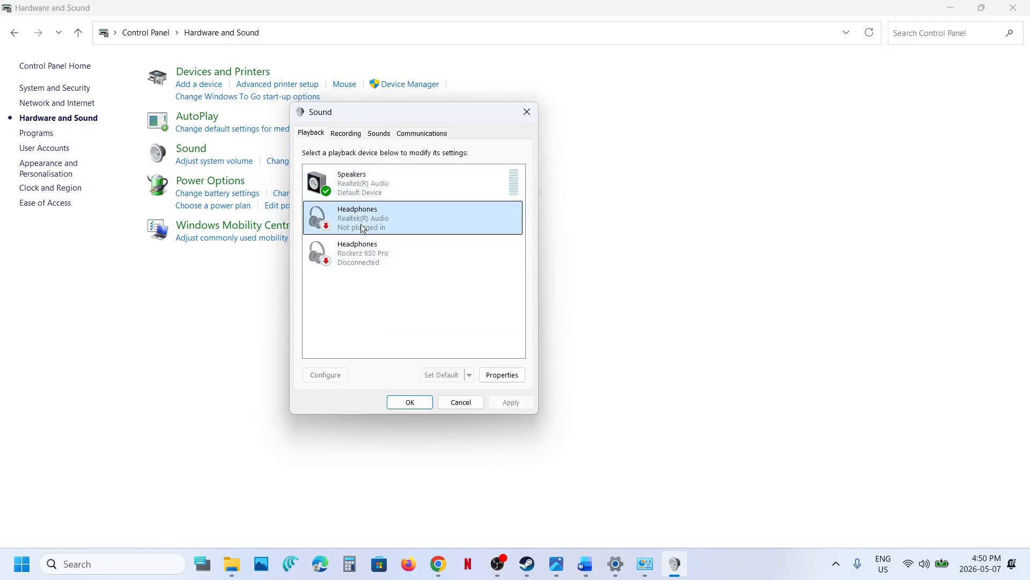
right_click(369, 219)
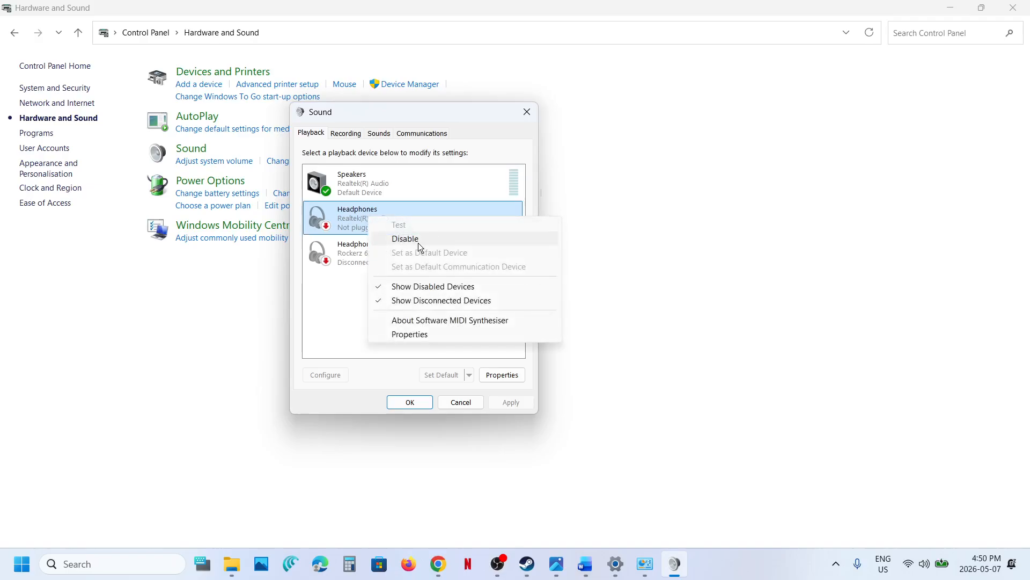
left_click(351, 284)
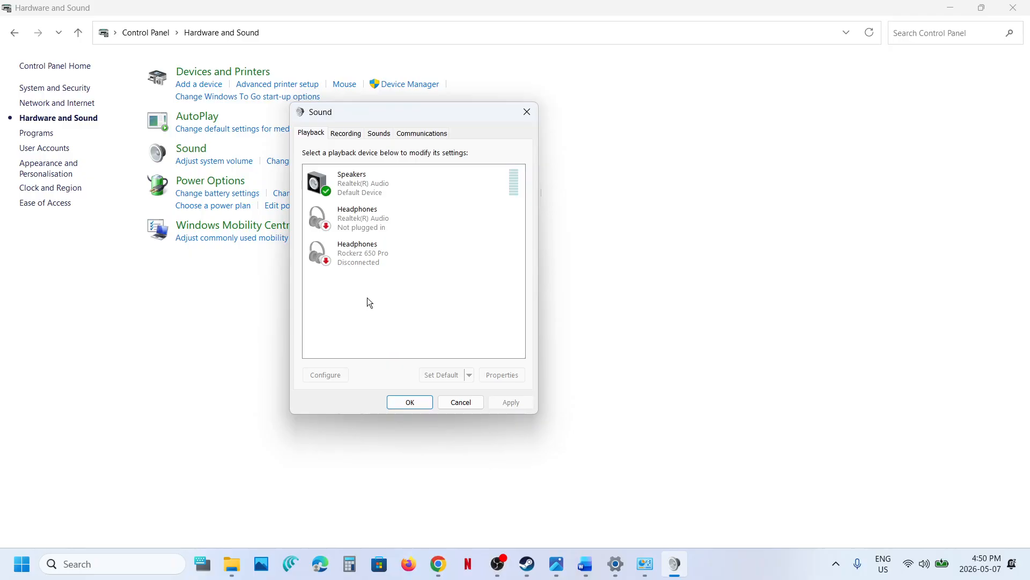
Review the recording devices for unwanted audio devices, return to the playback list and close the Sound dialog
left_click(347, 135)
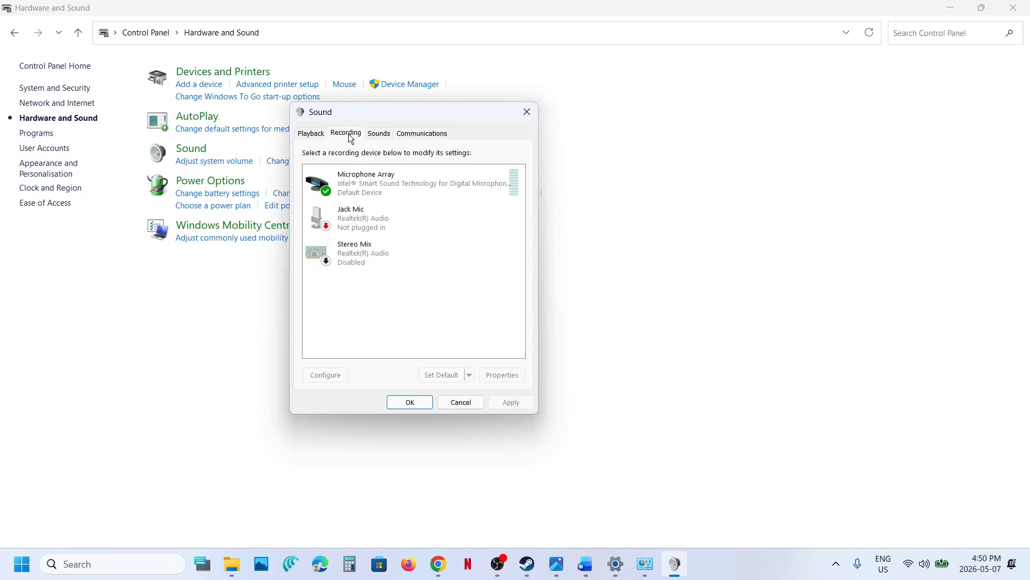
right_click(381, 227)
left_click(358, 269)
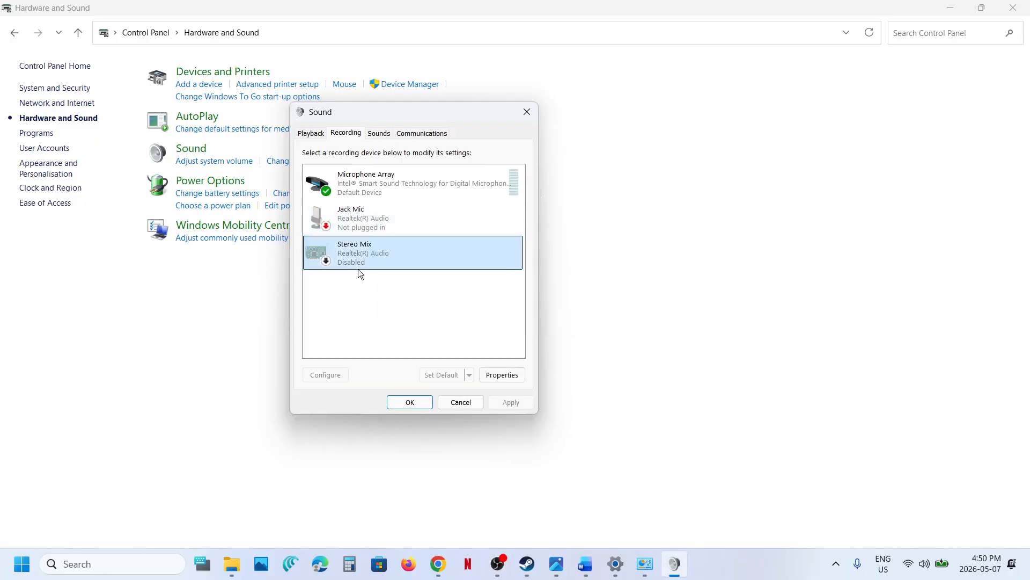
left_click(311, 133)
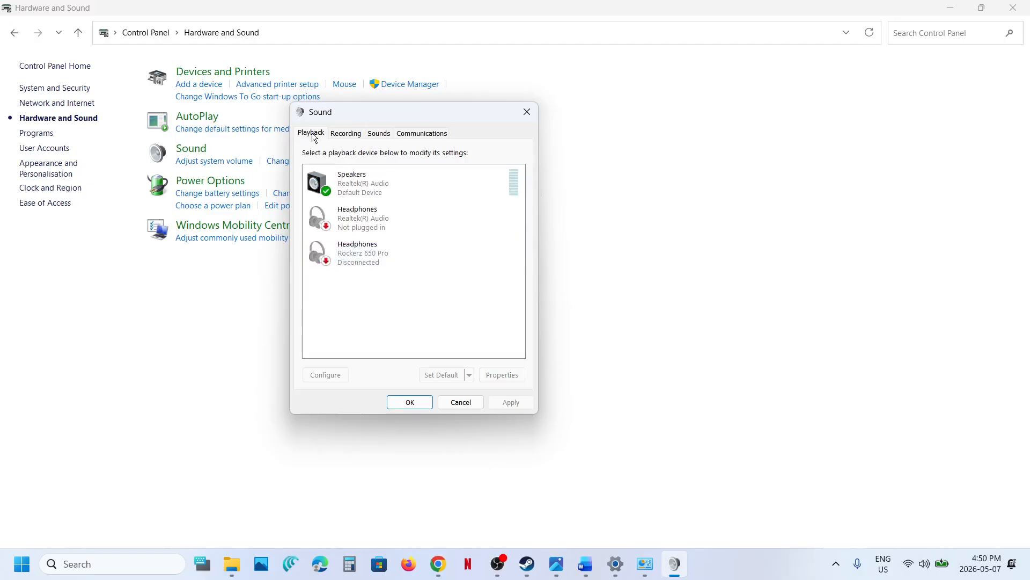
left_click(523, 119)
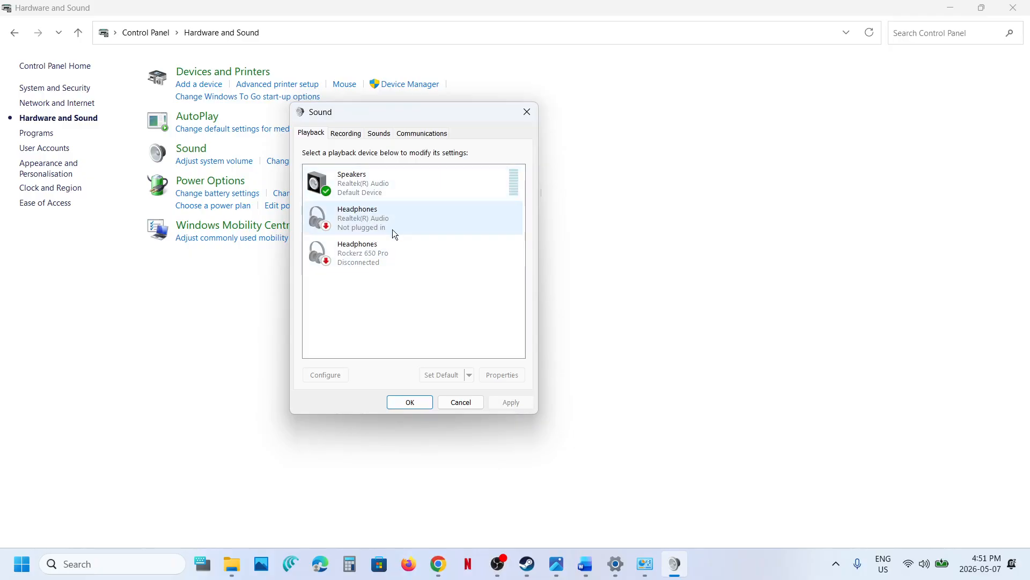
left_click(524, 113)
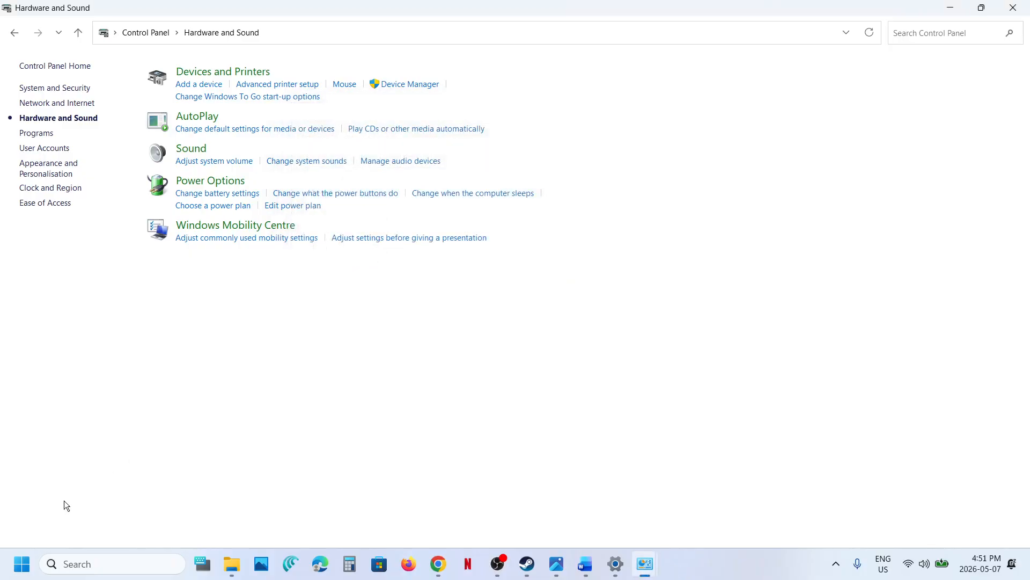
Open Device Manager and expand the Sound, video and game controllers category
right_click(26, 574)
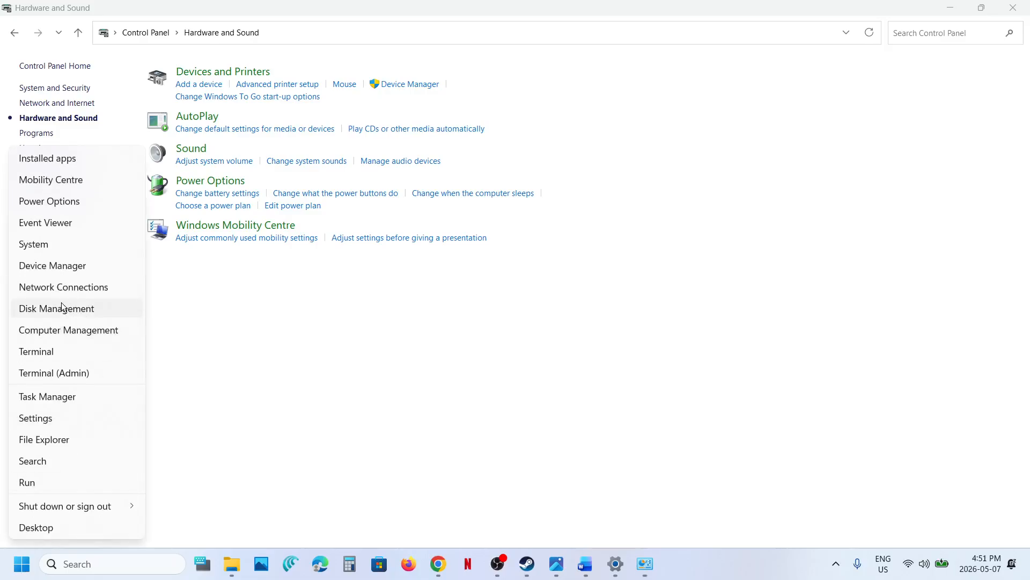
left_click(52, 266)
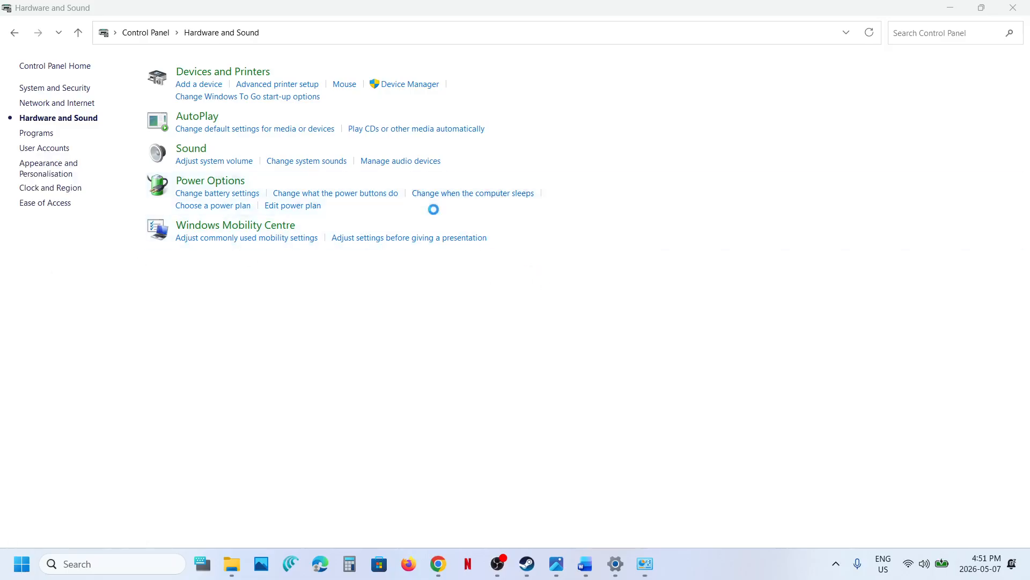
left_click(83, 372)
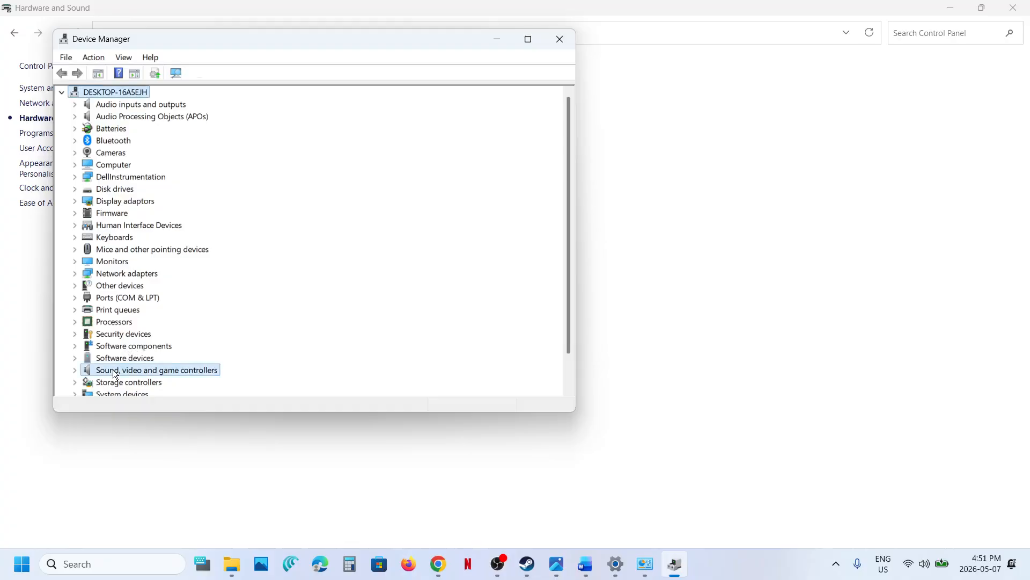
left_click(75, 370)
scroll(183, 321, "down", 3)
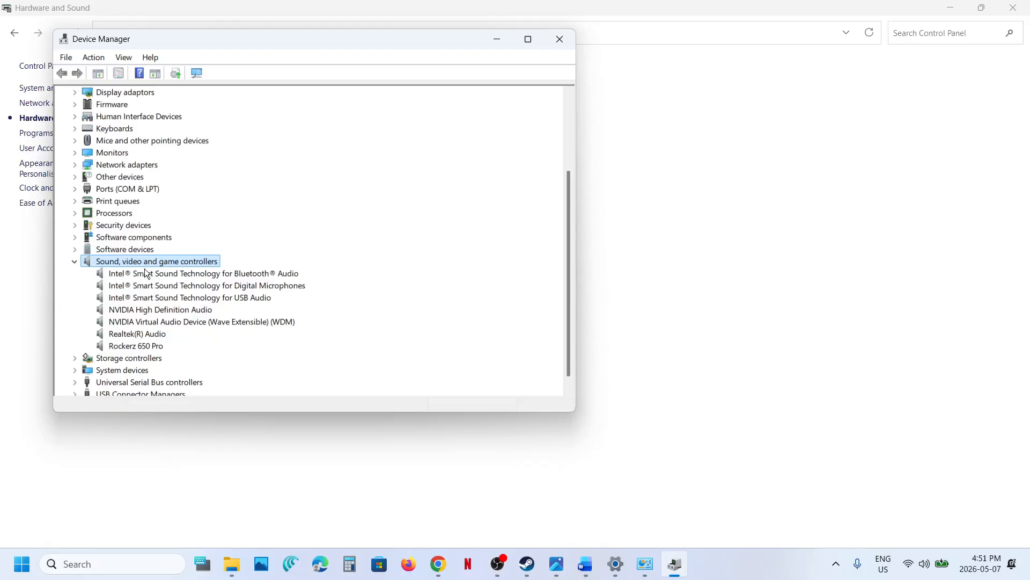
Check the Disable device option for Rockerz 650 Pro without applying it, then close Device Manager and return to the Word document
left_click(130, 343)
right_click(131, 344)
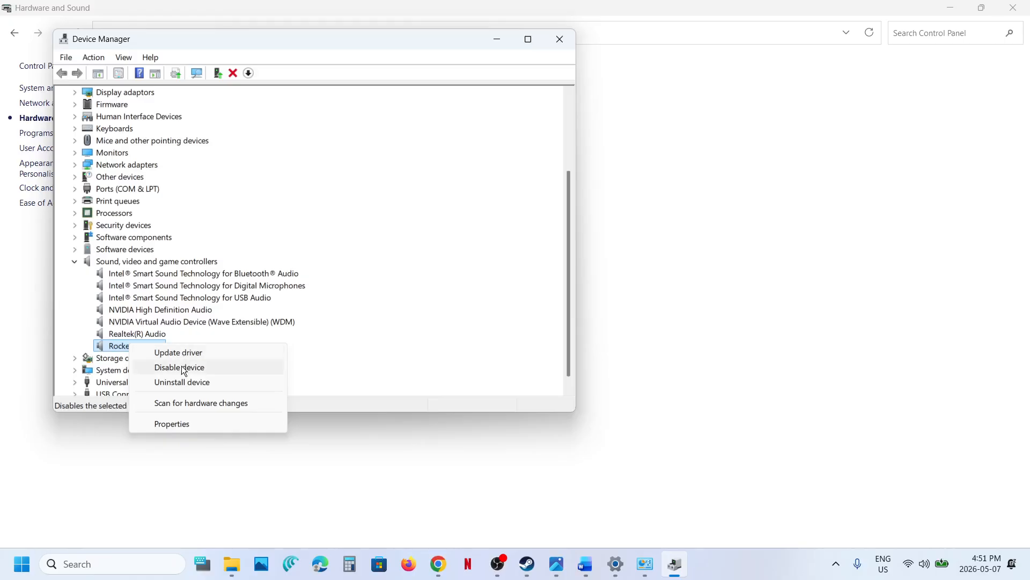
left_click(153, 323)
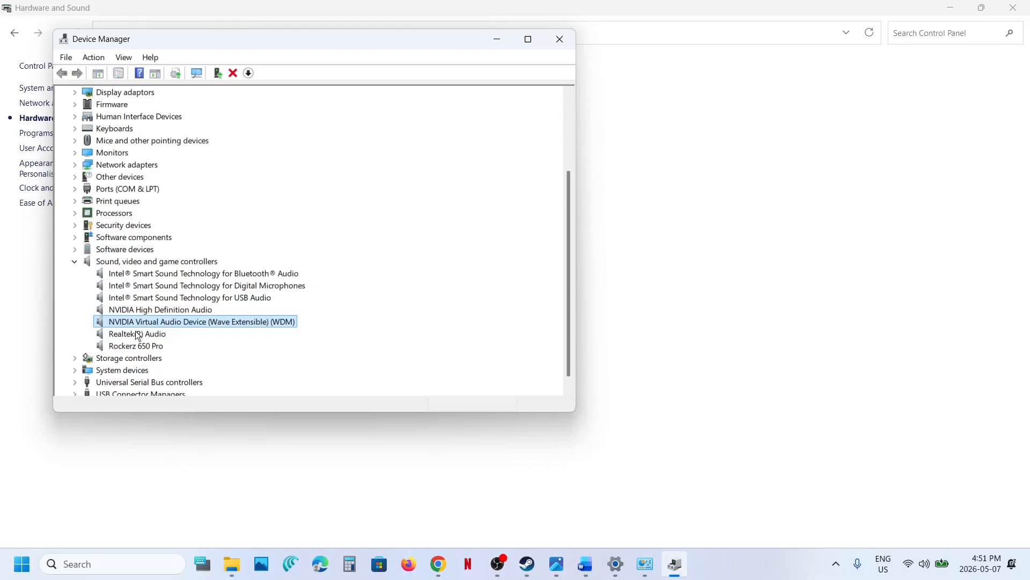
left_click(134, 334)
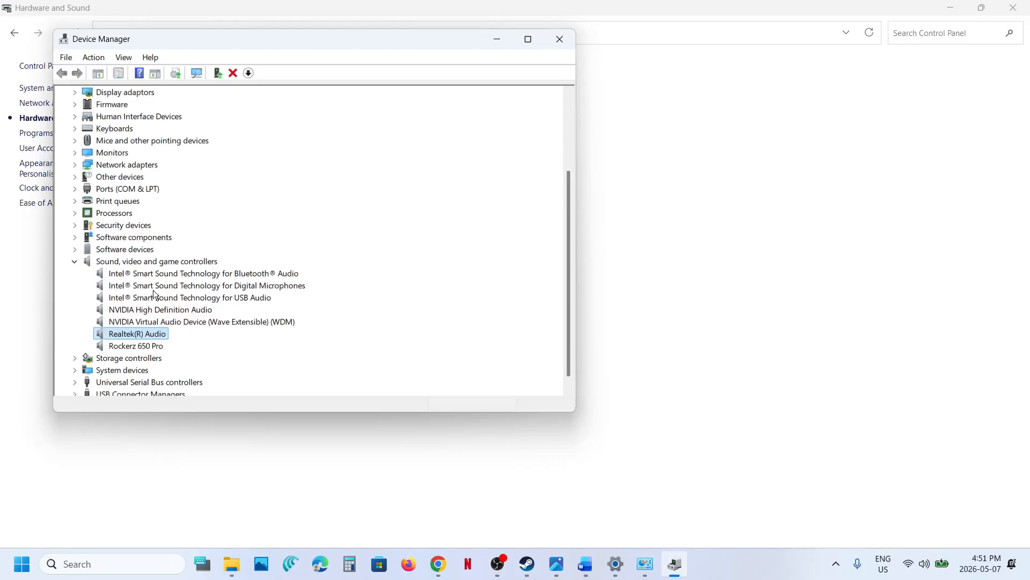
left_click(559, 39)
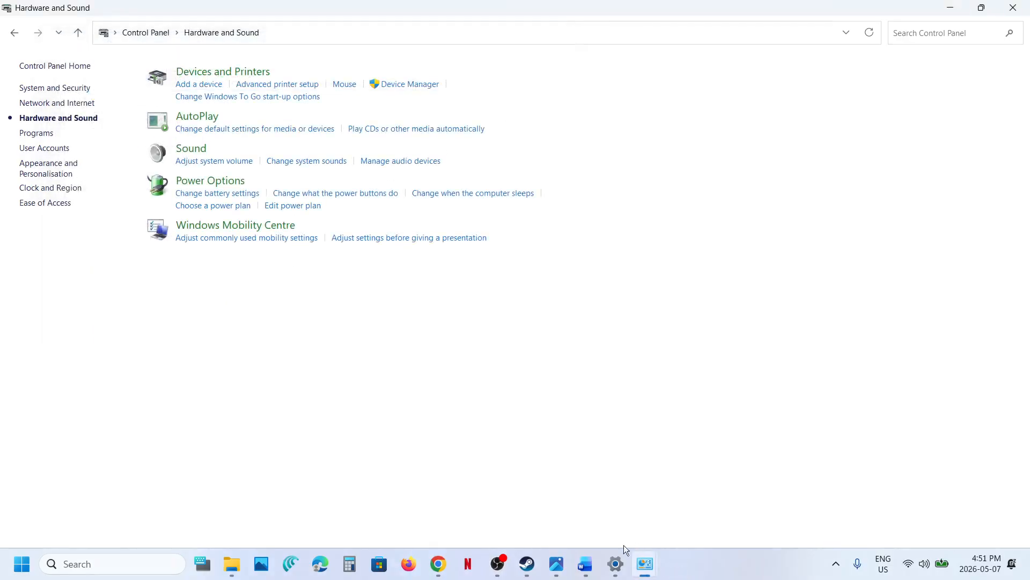
left_click(585, 563)
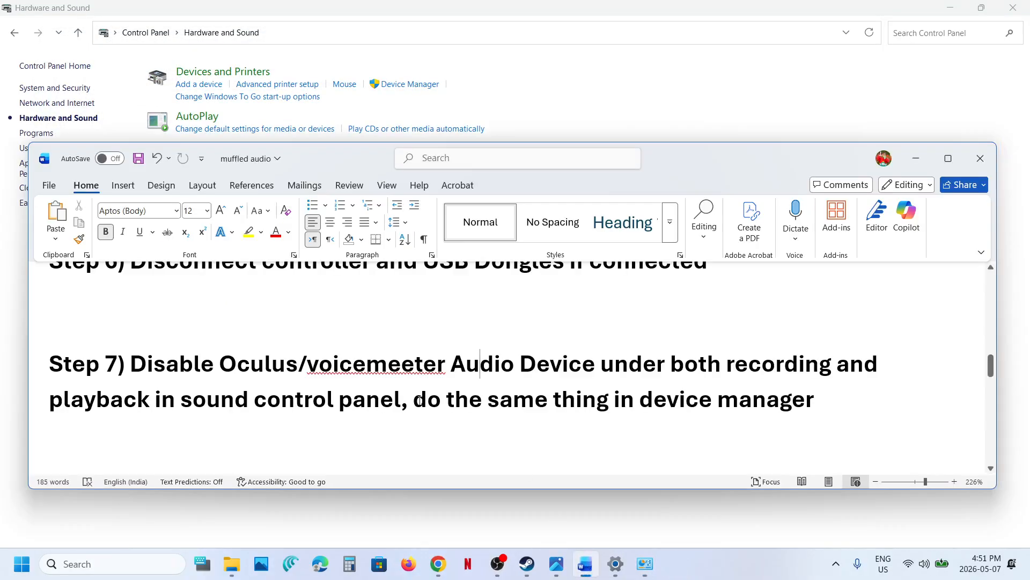
Read Step 8 in the document, then open Device Manager and expand Sound, video and game controllers
scroll(419, 400, "down", 5)
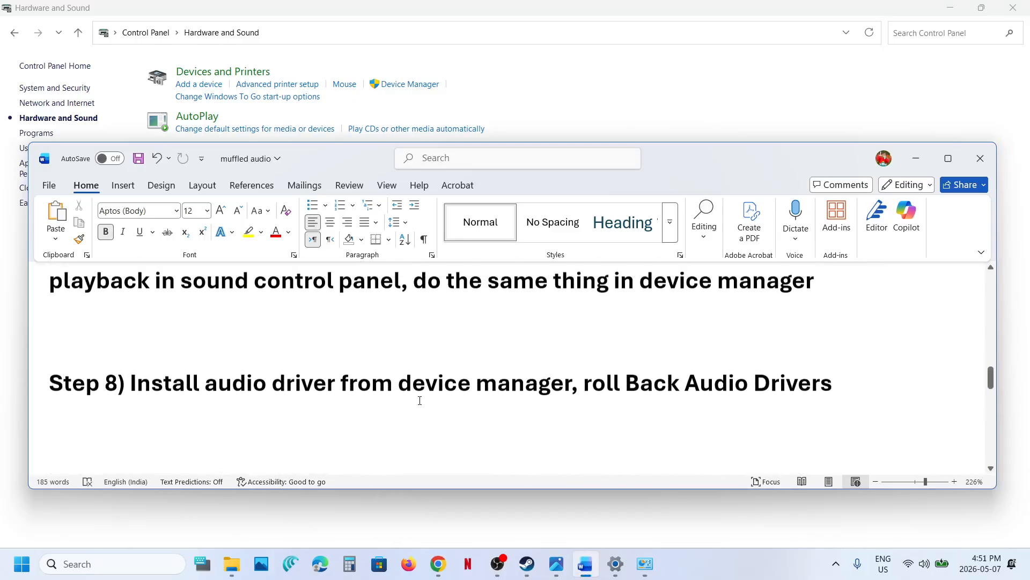
left_click_drag(53, 346, 271, 394)
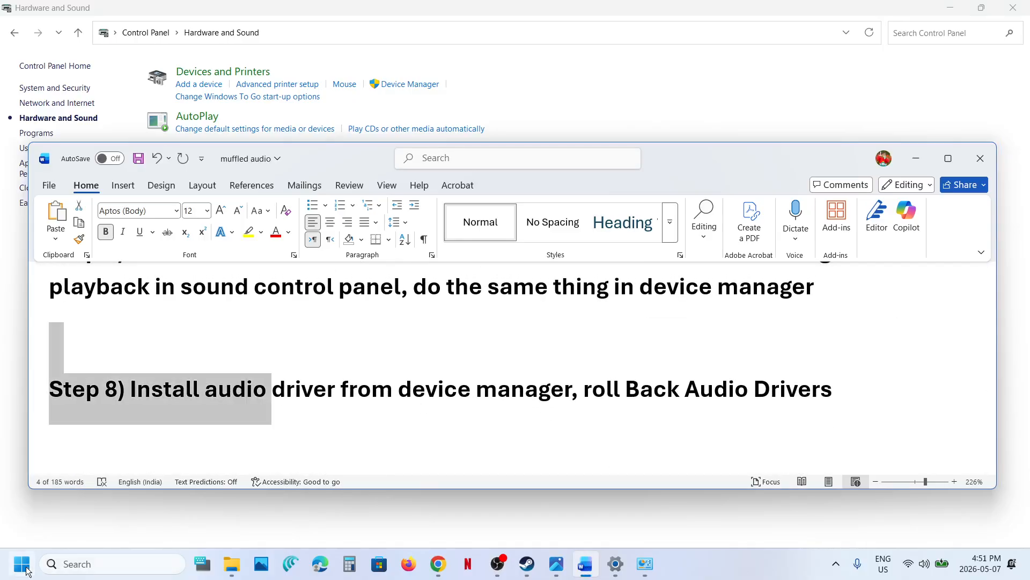
right_click(26, 570)
left_click(46, 267)
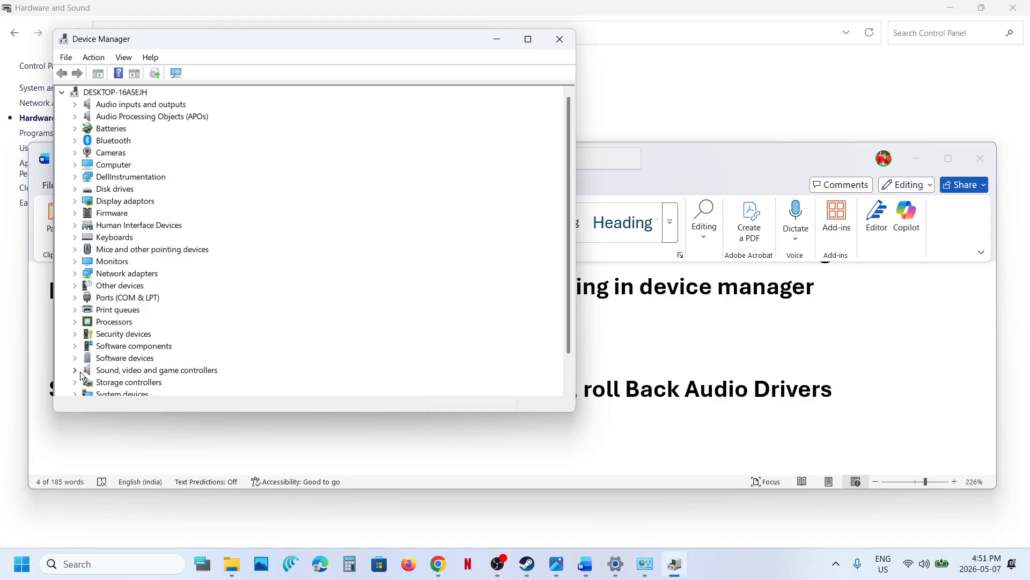
left_click(75, 370)
scroll(193, 328, "down", 1)
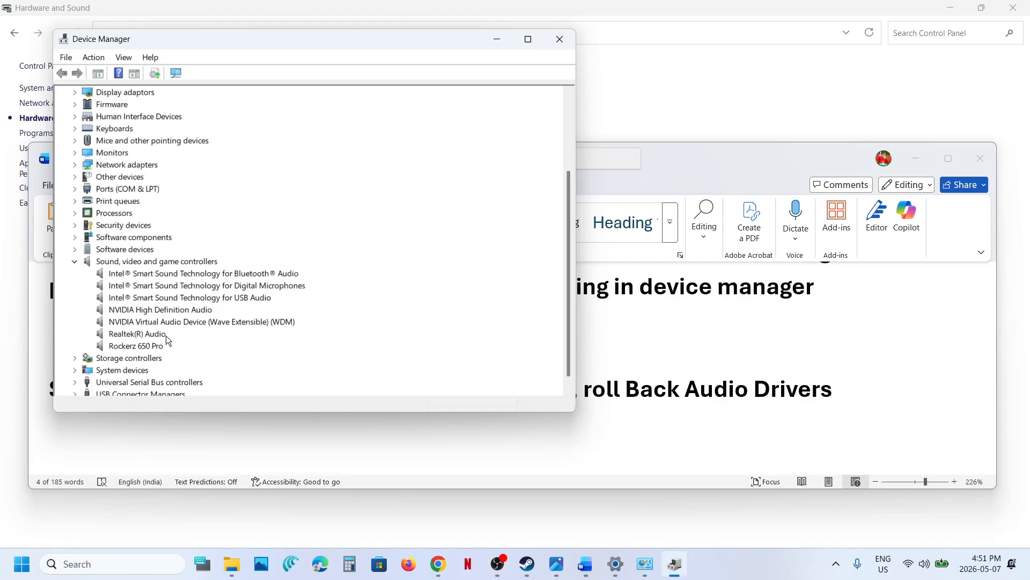
Browse the compatible local drivers for Realtek(R) Audio, select Realtek Audio, then cancel the driver update and close Device Manager
right_click(129, 338)
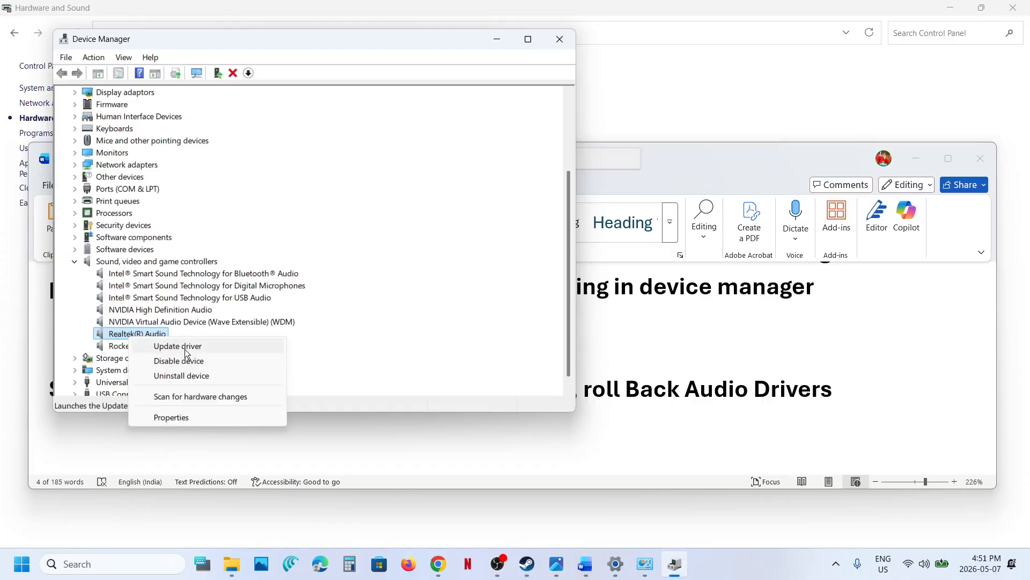
left_click(185, 349)
left_click(228, 275)
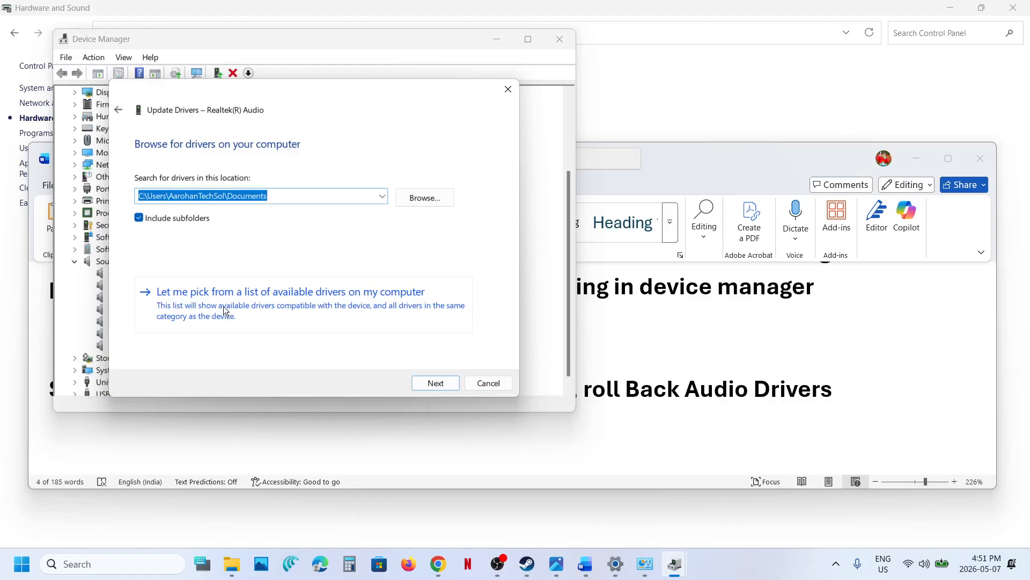
left_click(271, 308)
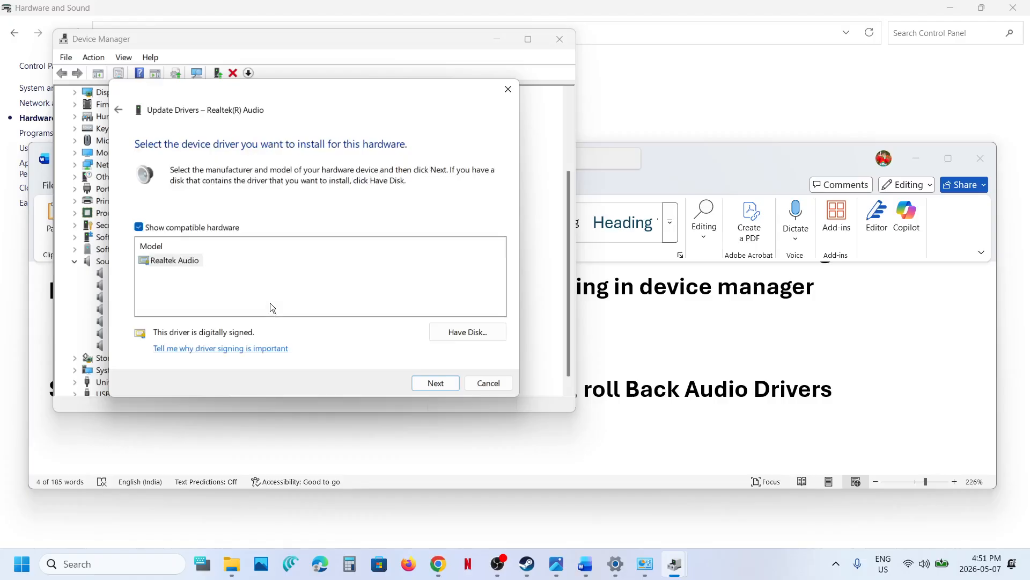
left_click(163, 260)
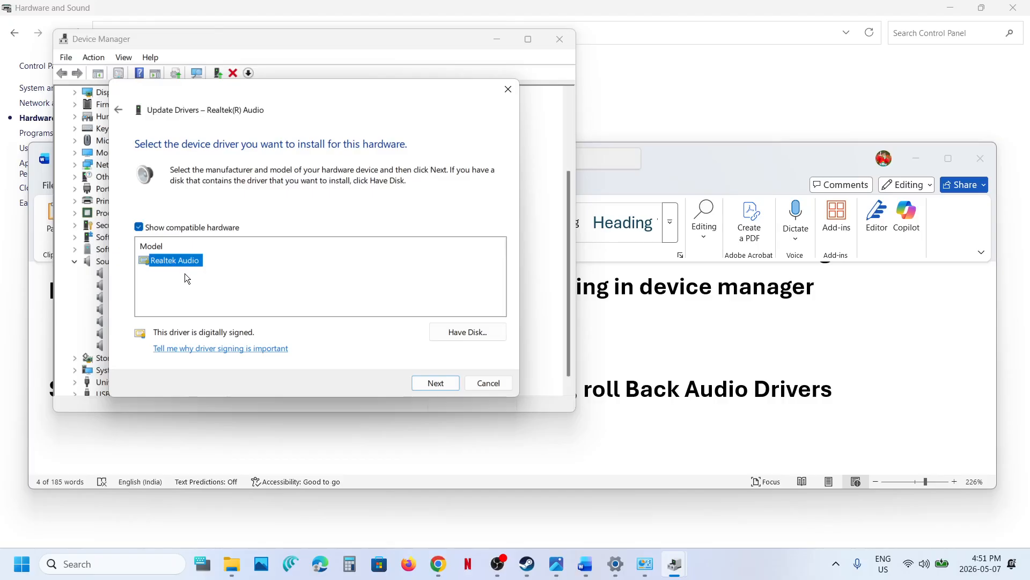
left_click(474, 384)
left_click(562, 40)
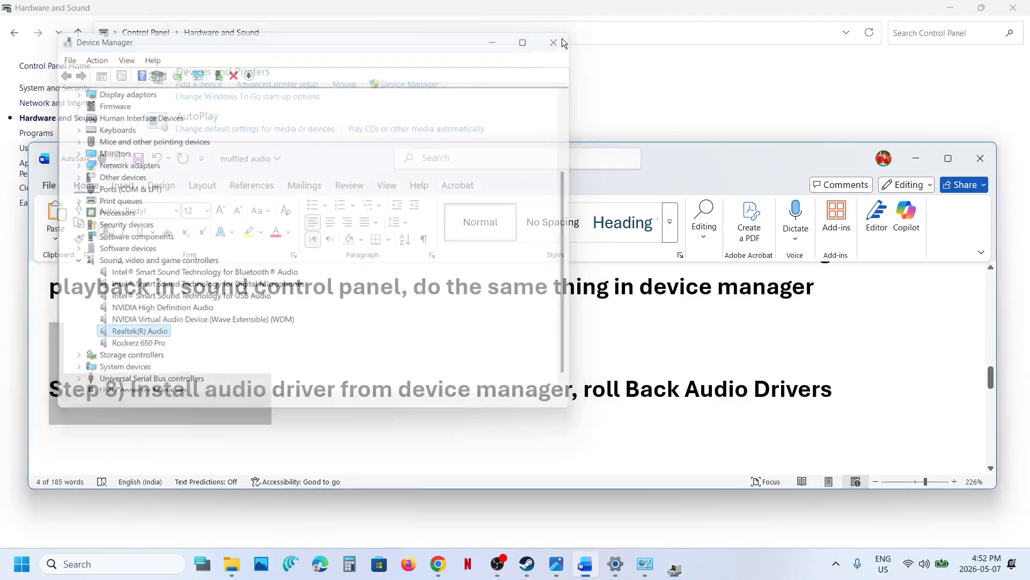
Reopen Device Manager for the driver rollback and select Realtek(R) Audio under Sound, video and game controllers
left_click(598, 381)
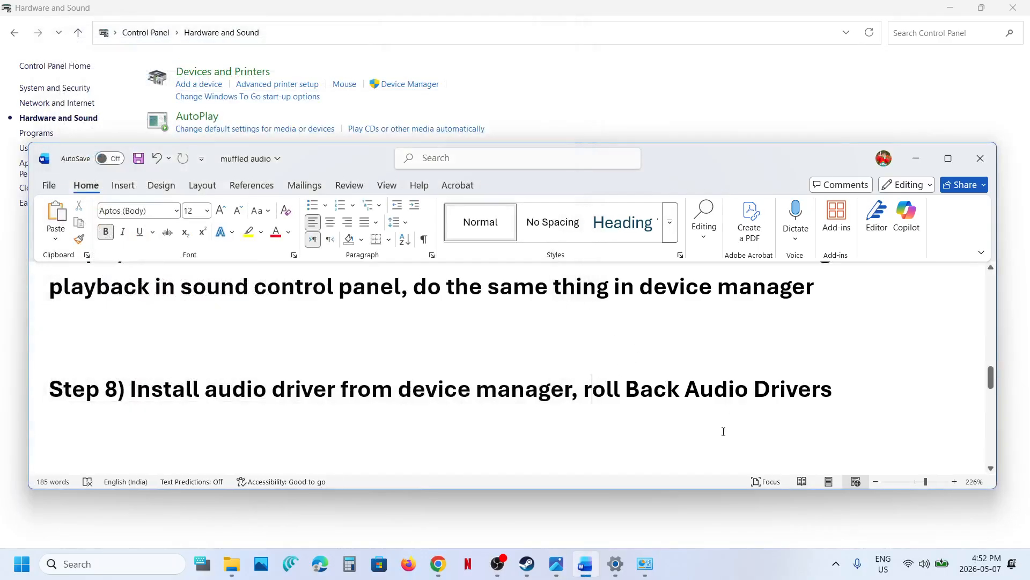
left_click(644, 564)
right_click(22, 563)
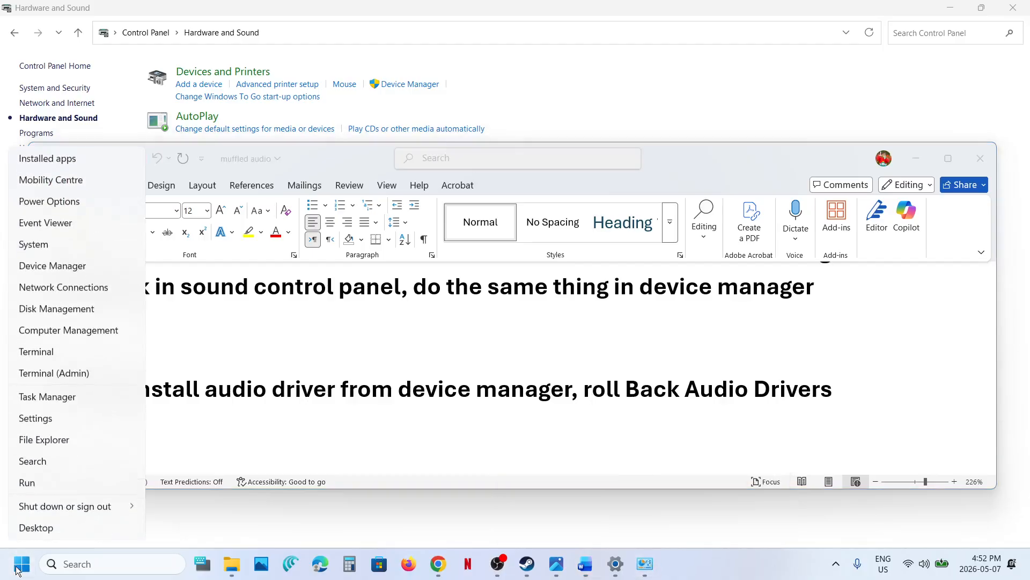
left_click(49, 266)
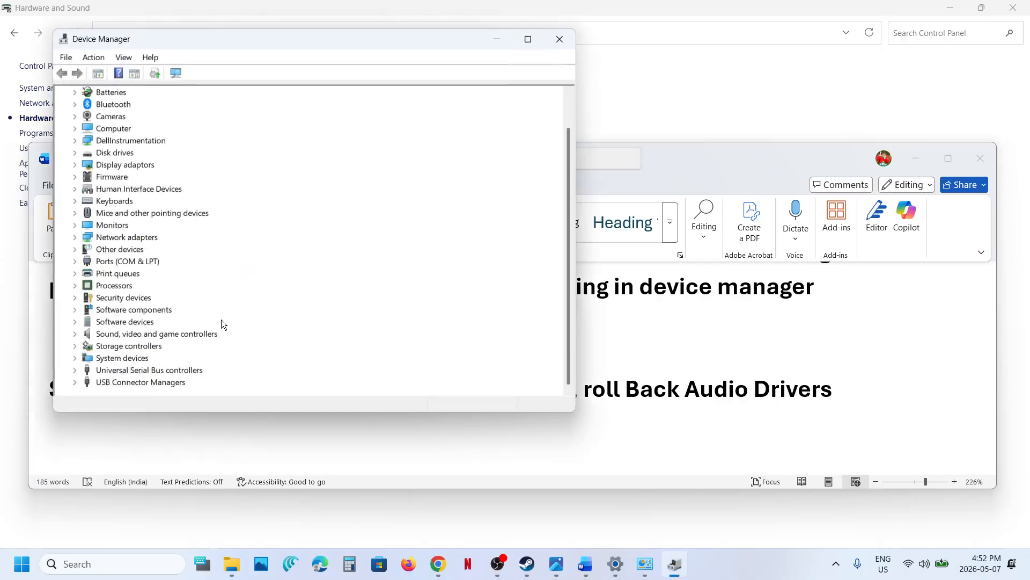
left_click(75, 334)
left_click(128, 371)
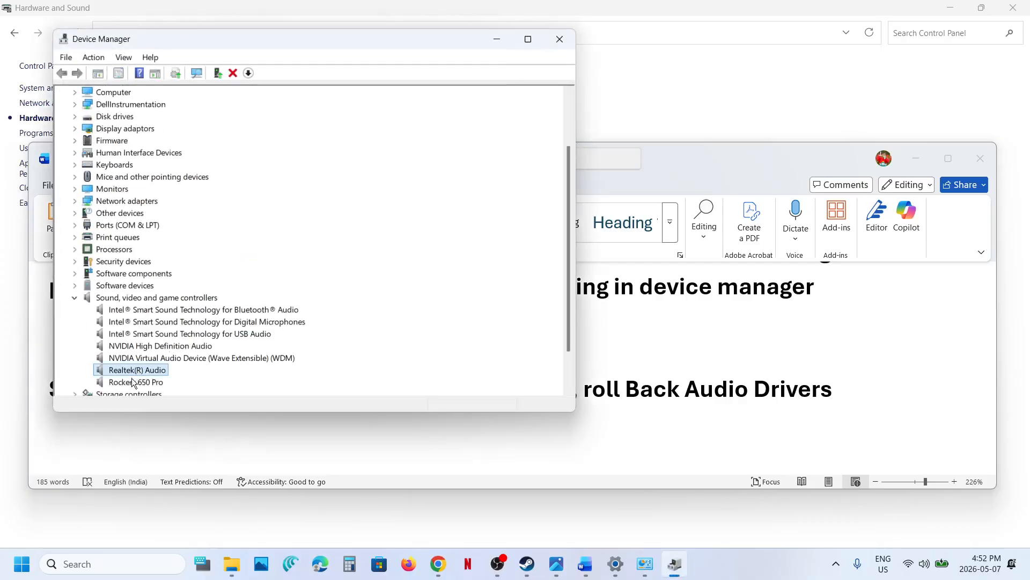
Check the Roll Back Driver option in the Realtek(R) Audio driver properties, then close the properties and Device Manager
right_click(126, 371)
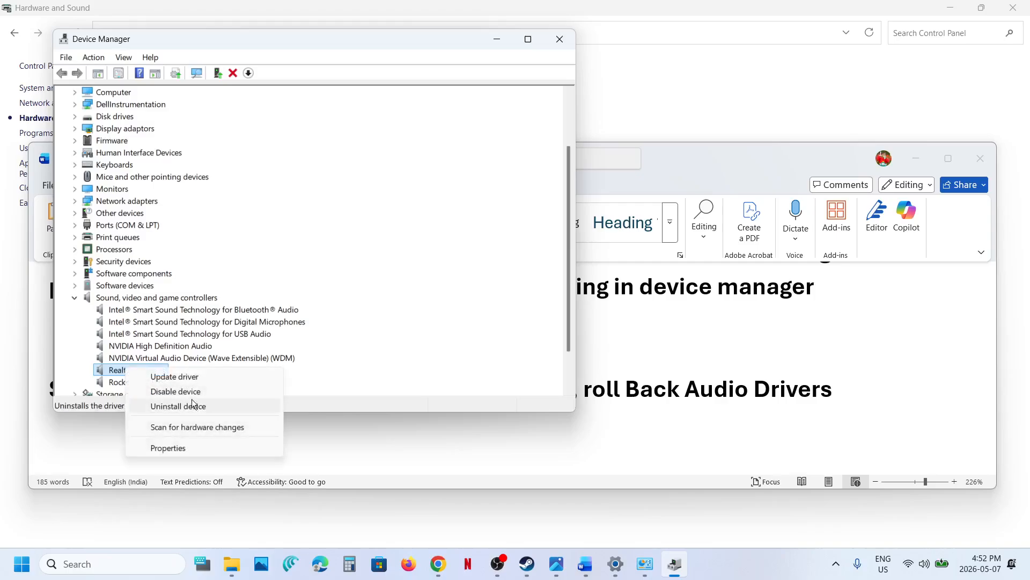
left_click(173, 447)
left_click(236, 102)
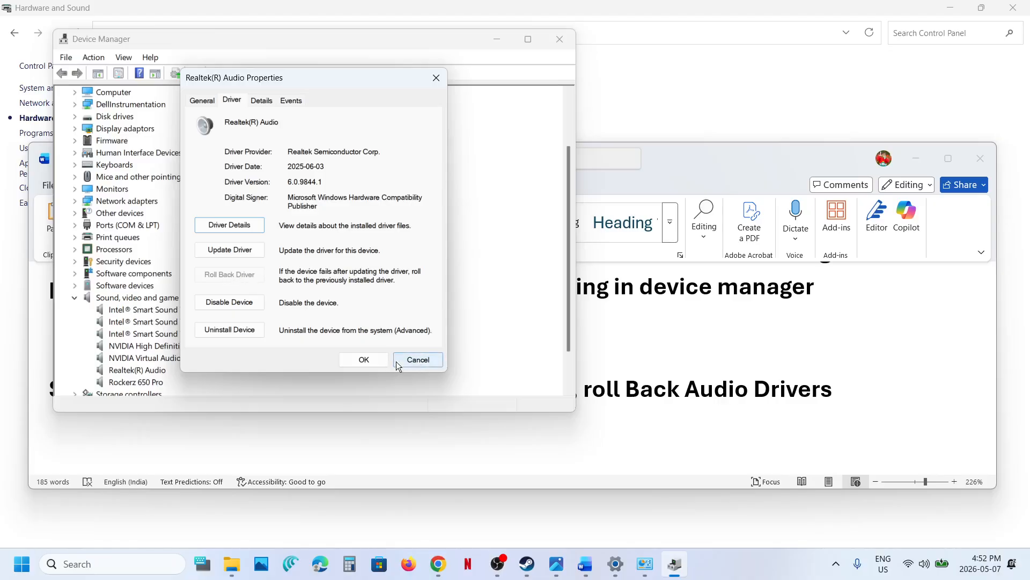
left_click(373, 362)
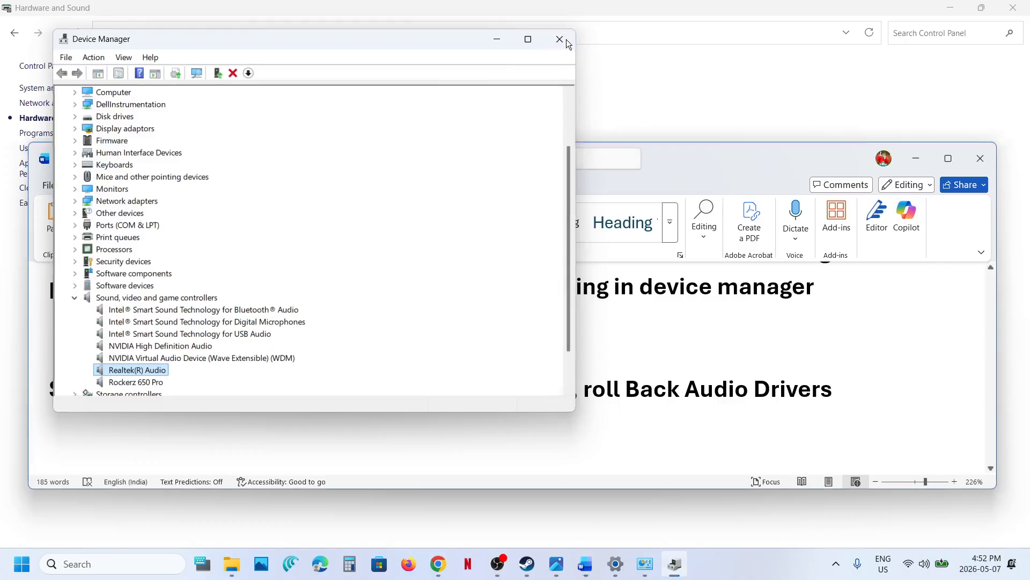
left_click(566, 40)
Read Step 9 in the document, then check the Realtek speakers' options in Control Panel's Sound dialog and close it
scroll(381, 356, "down", 2)
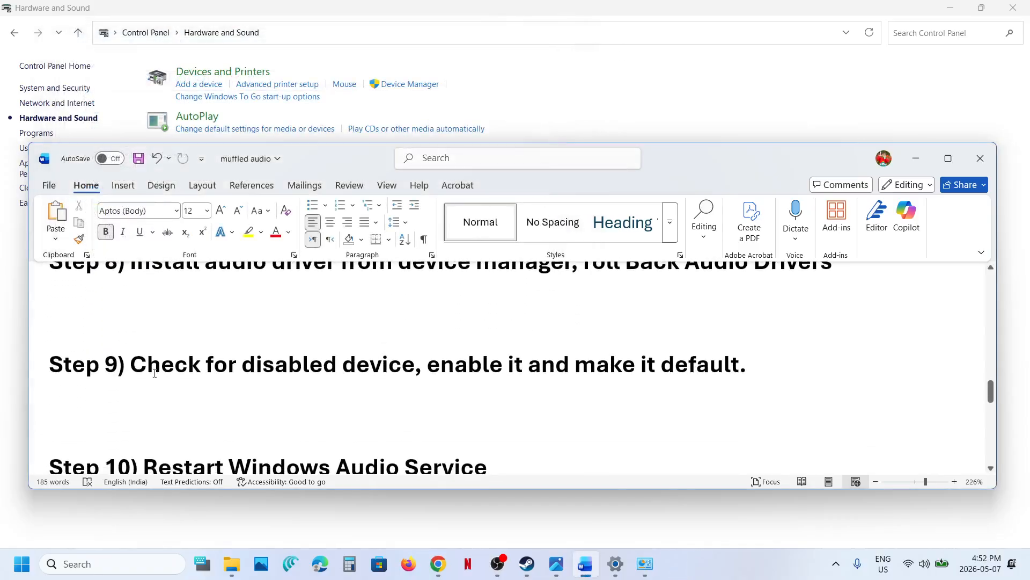
left_click_drag(430, 380, 731, 375)
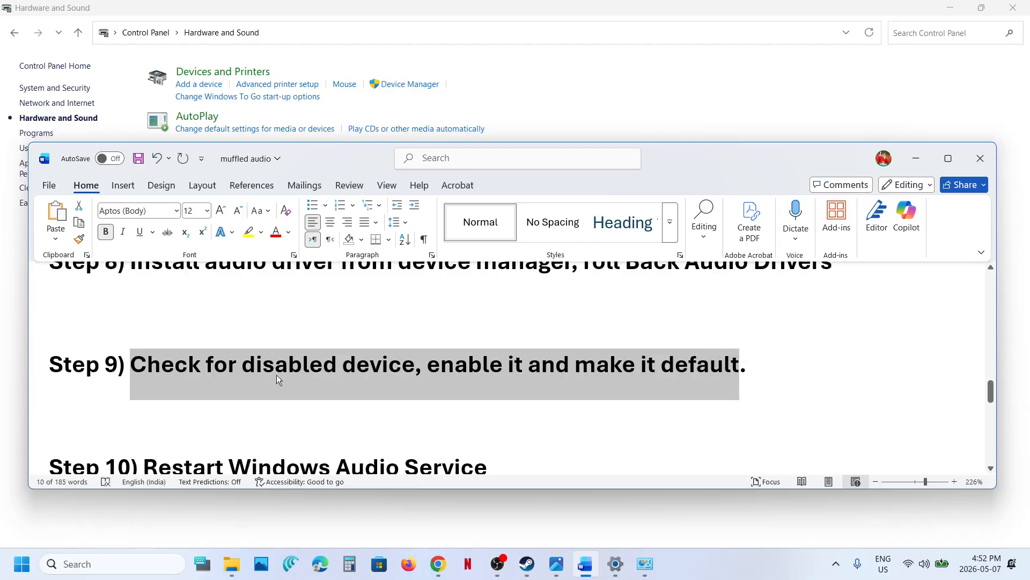
left_click(171, 531)
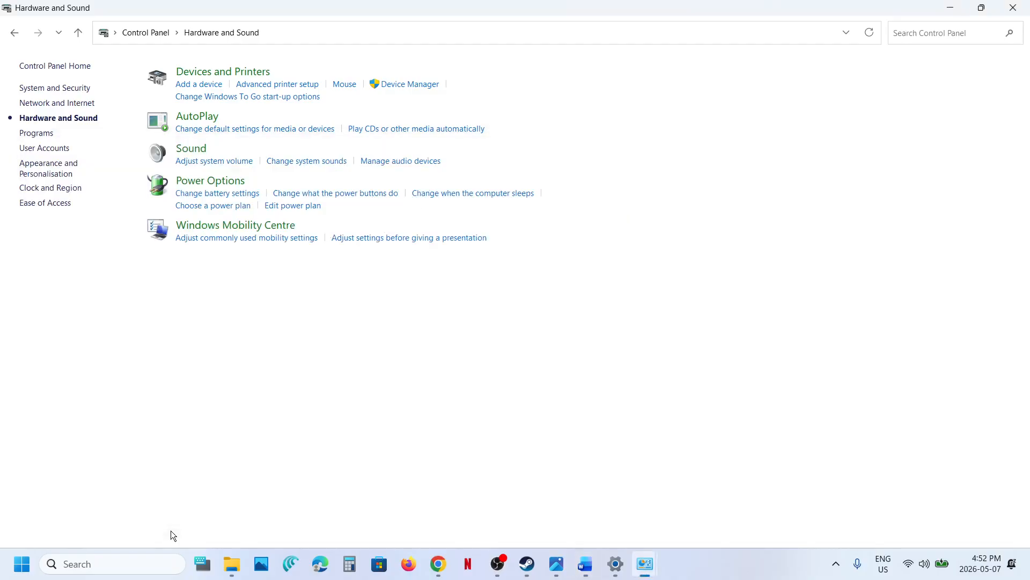
left_click(191, 148)
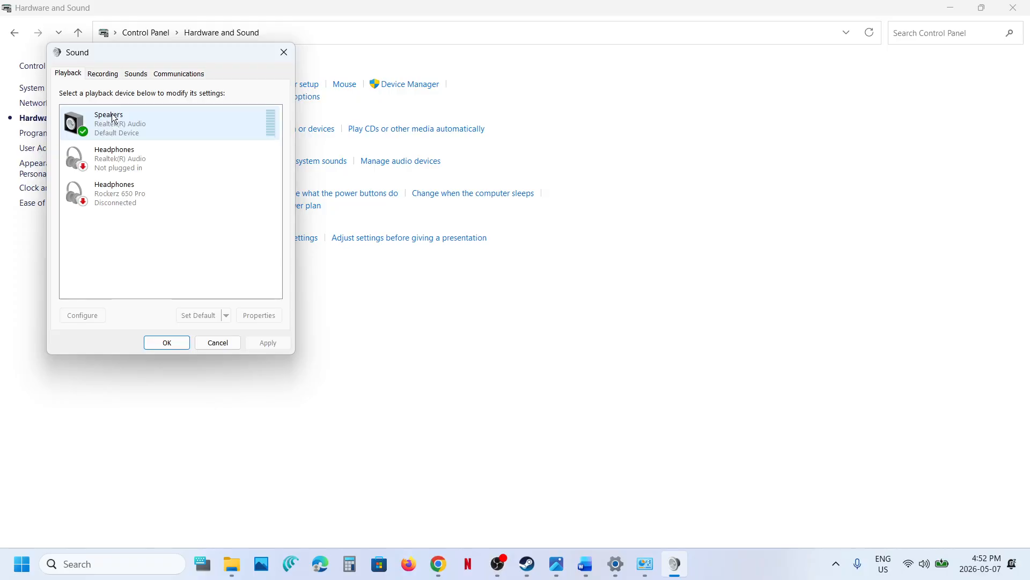
right_click(112, 118)
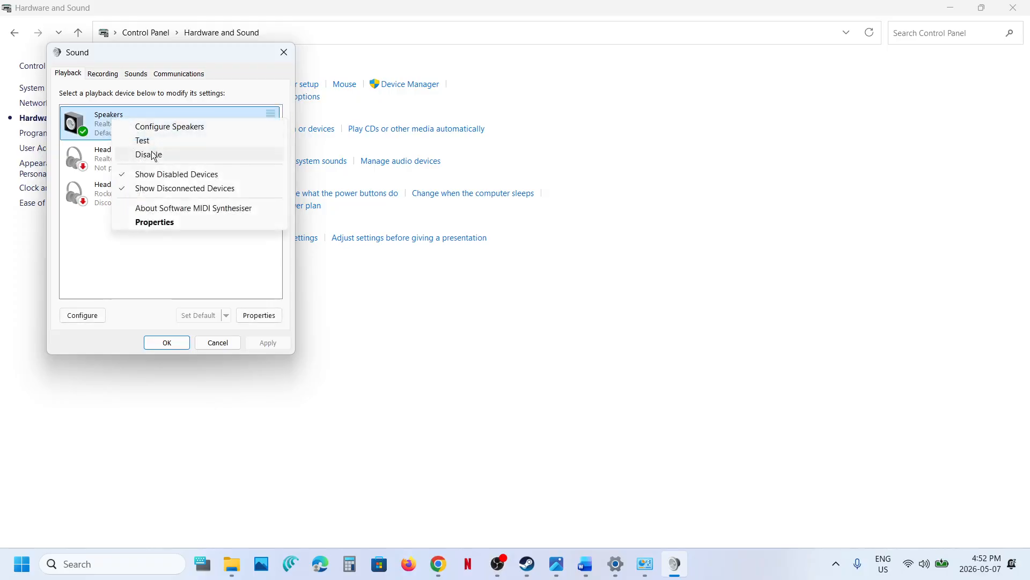
left_click(92, 127)
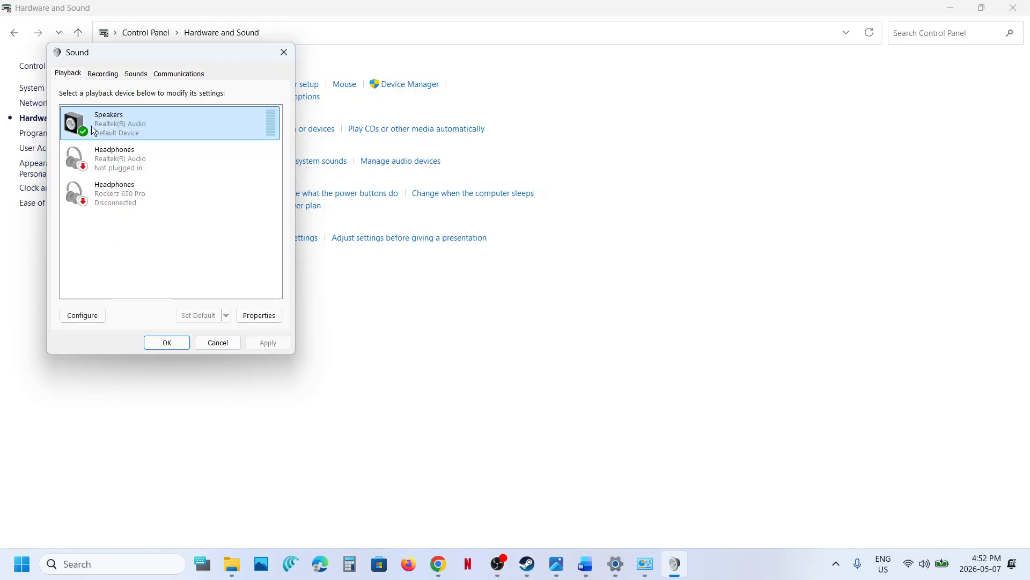
left_click(283, 54)
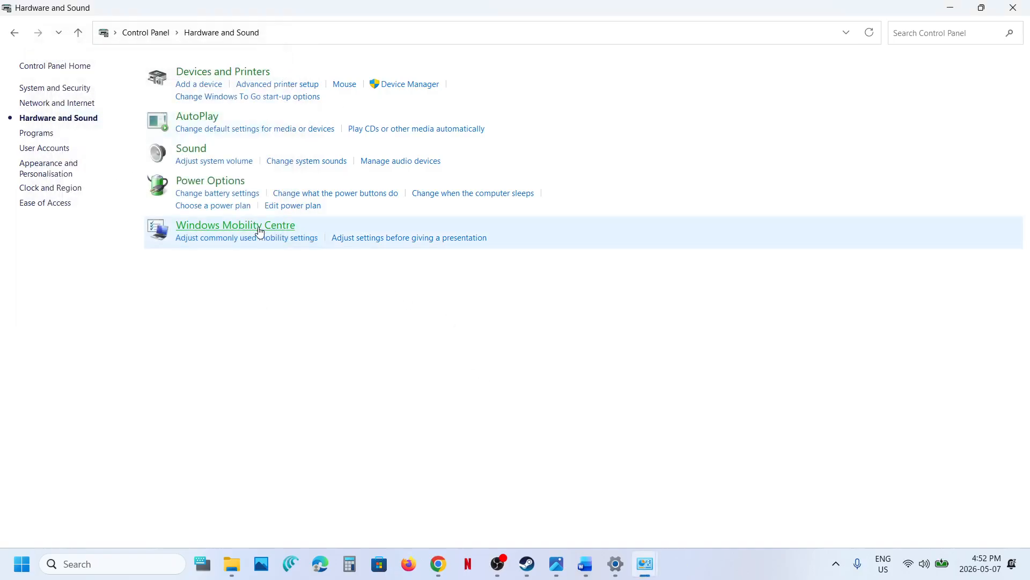
Reopen the Sound dialog, turn Show Disabled Devices off and back on in the playback list, and close the dialog
left_click(586, 564)
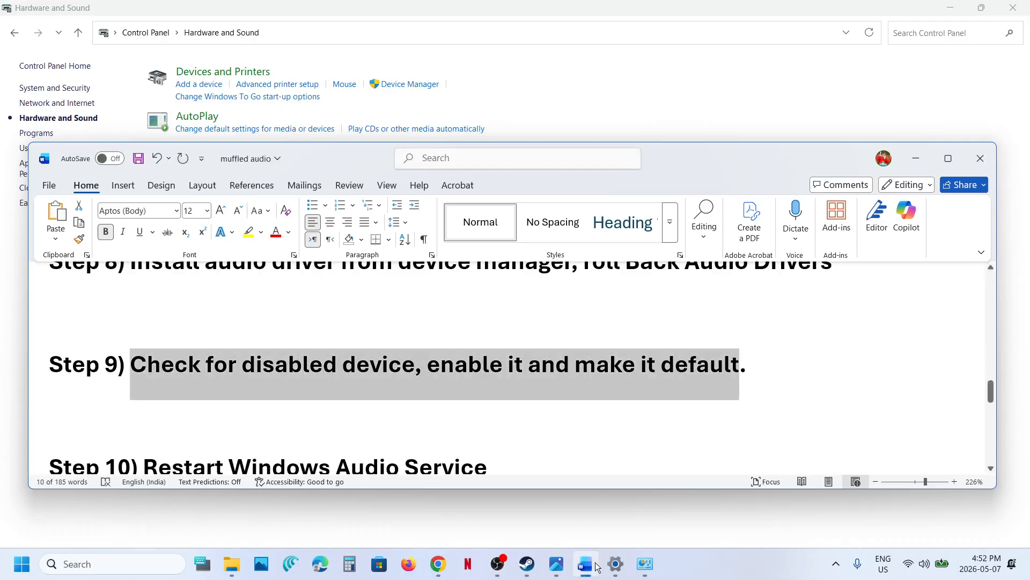
left_click(595, 566)
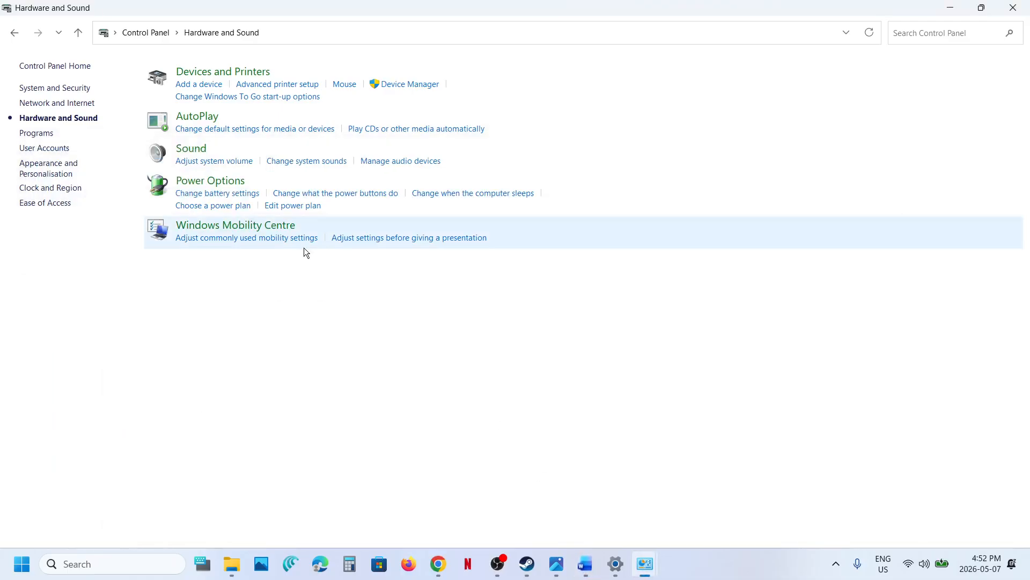
left_click(195, 152)
right_click(197, 233)
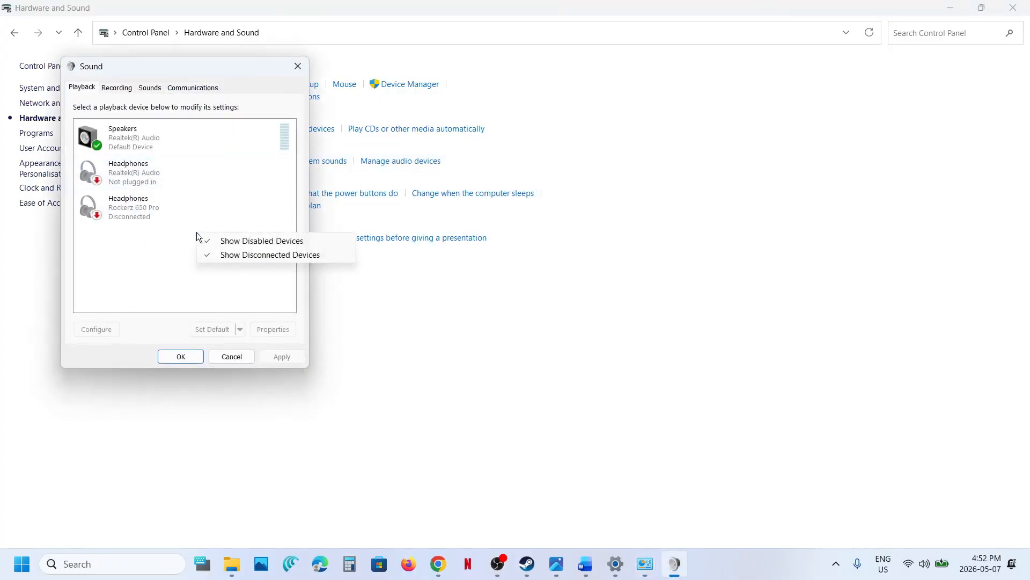
left_click(234, 247)
right_click(172, 249)
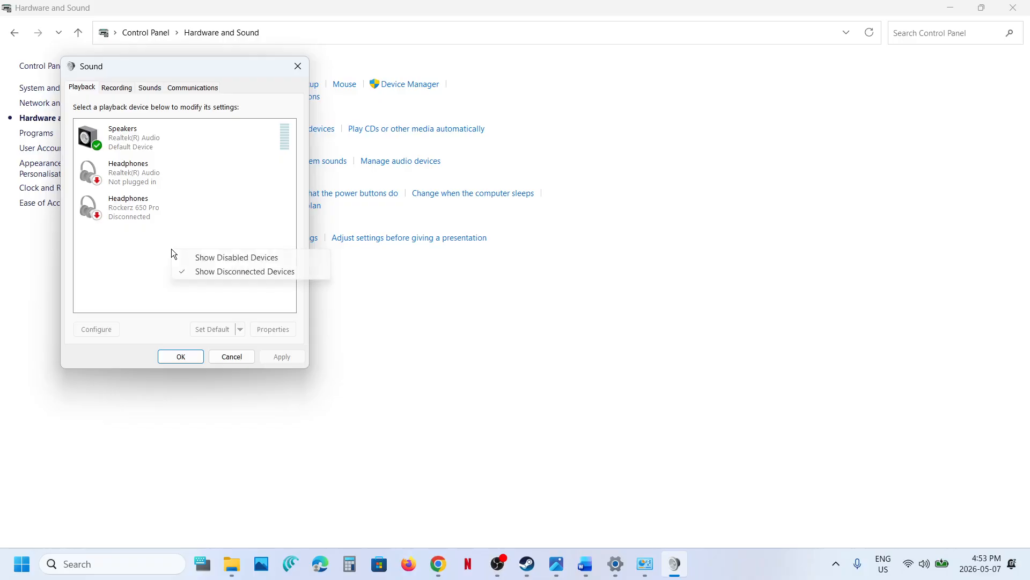
left_click(216, 257)
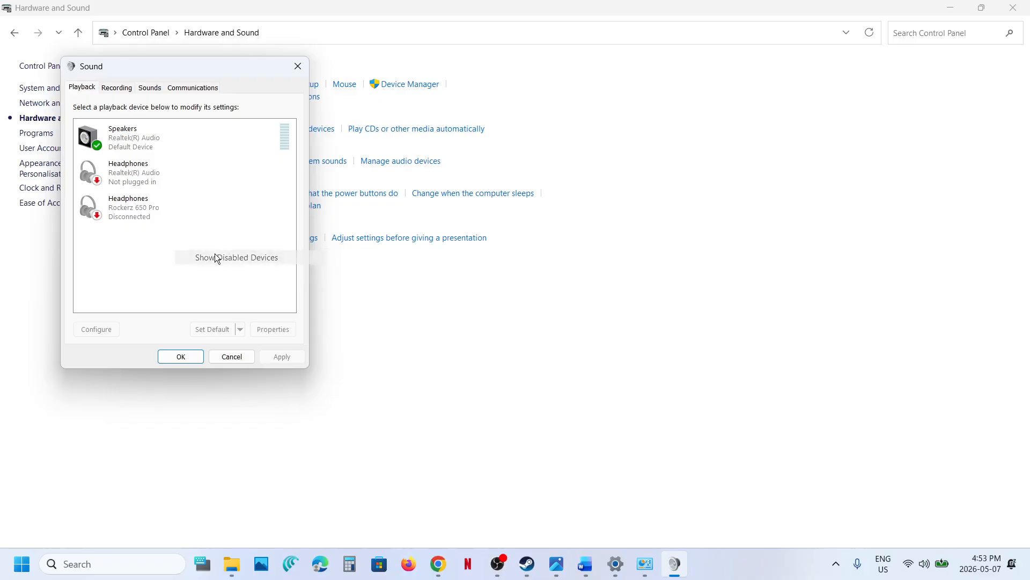
left_click(294, 63)
Return to the Word document and read Step 9 on disabled devices and Step 10 on restarting the Windows Audio service
left_click(584, 563)
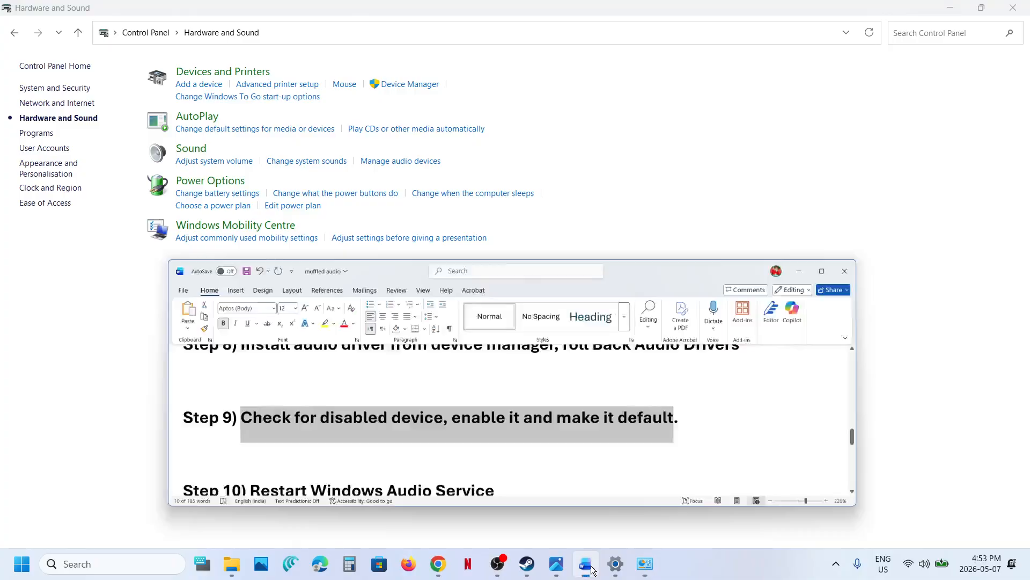
scroll(270, 388, "down", 1)
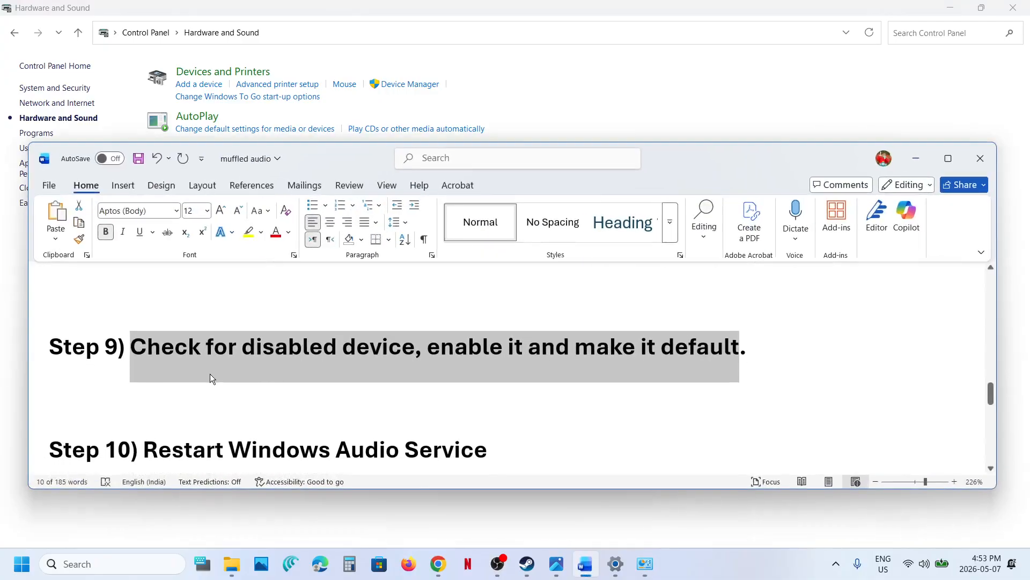
left_click(173, 355)
left_click_drag(152, 352, 744, 349)
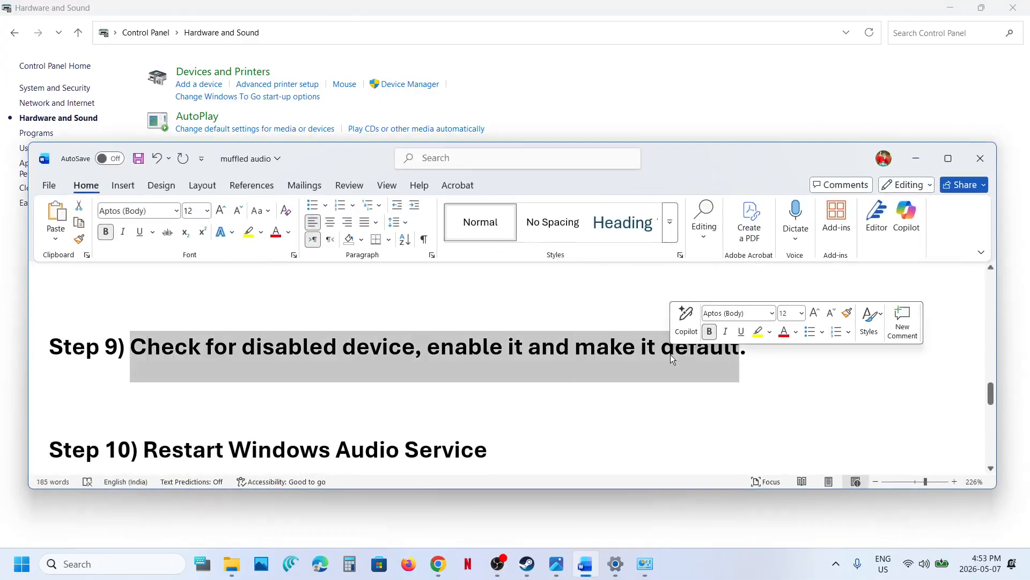
left_click(271, 391)
left_click_drag(131, 349, 745, 348)
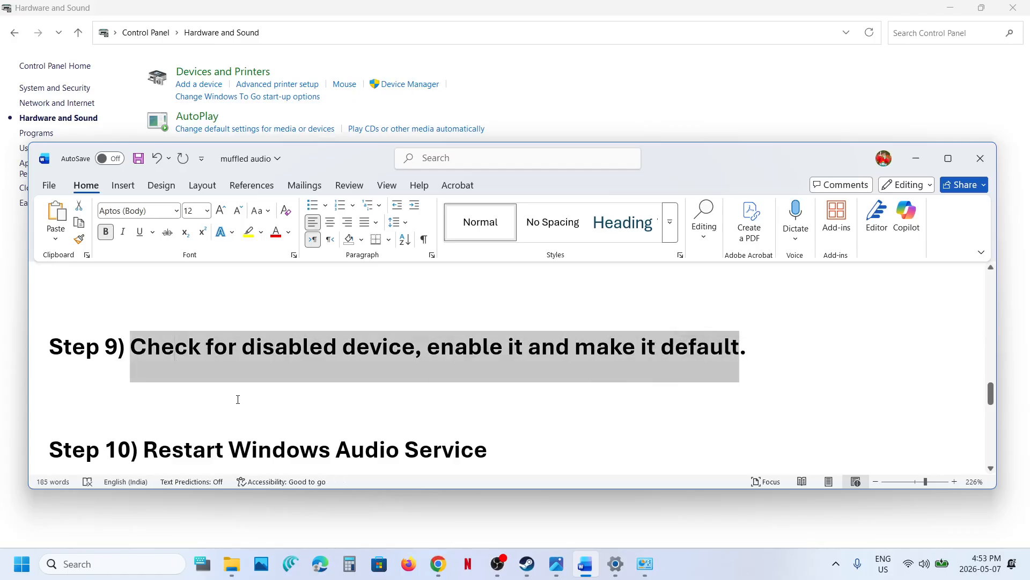
scroll(237, 395, "down", 3)
left_click_drag(168, 371, 525, 379)
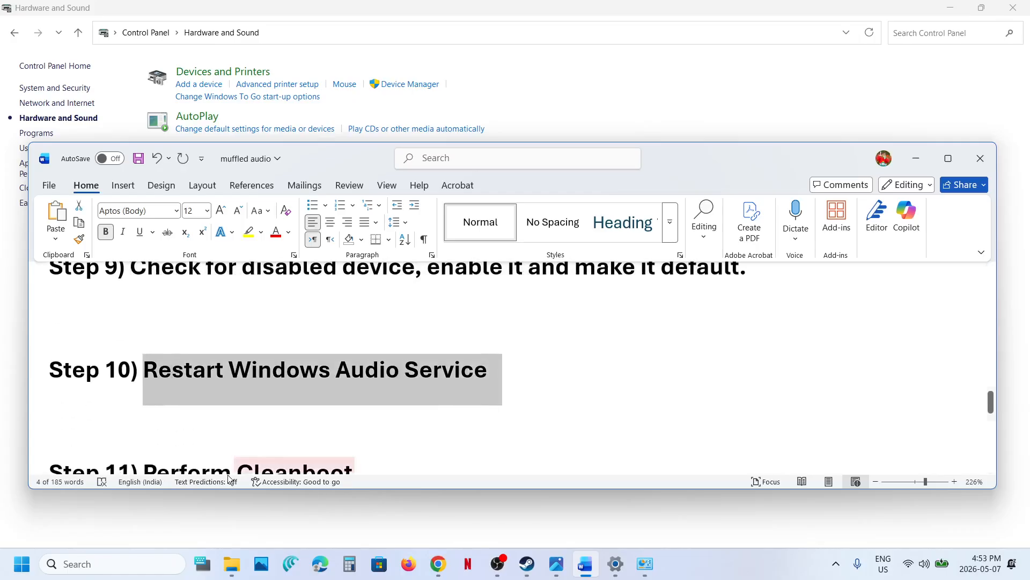
Search Windows for "services" and open the Services console
left_click(98, 565)
type("services")
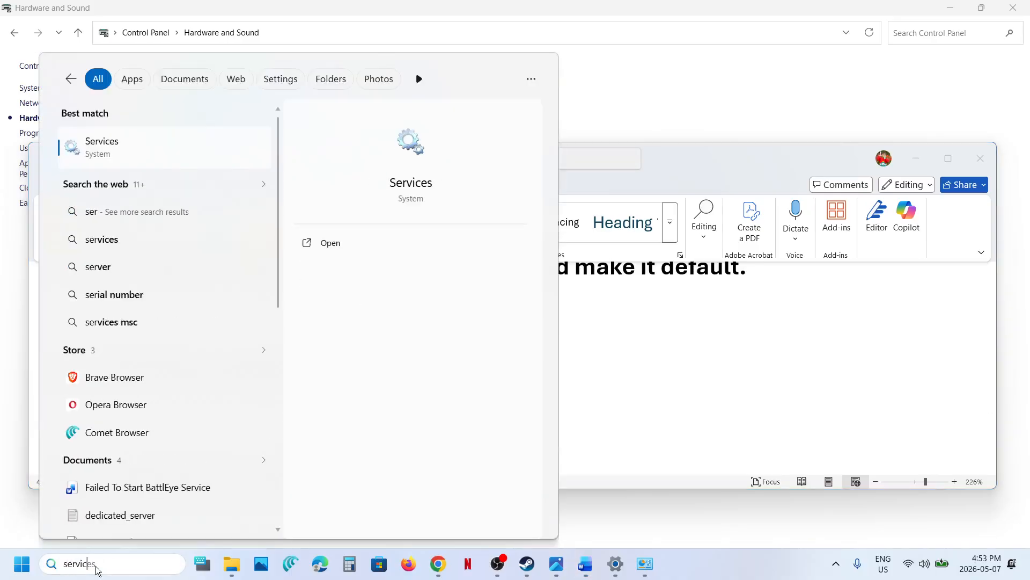
key("Return")
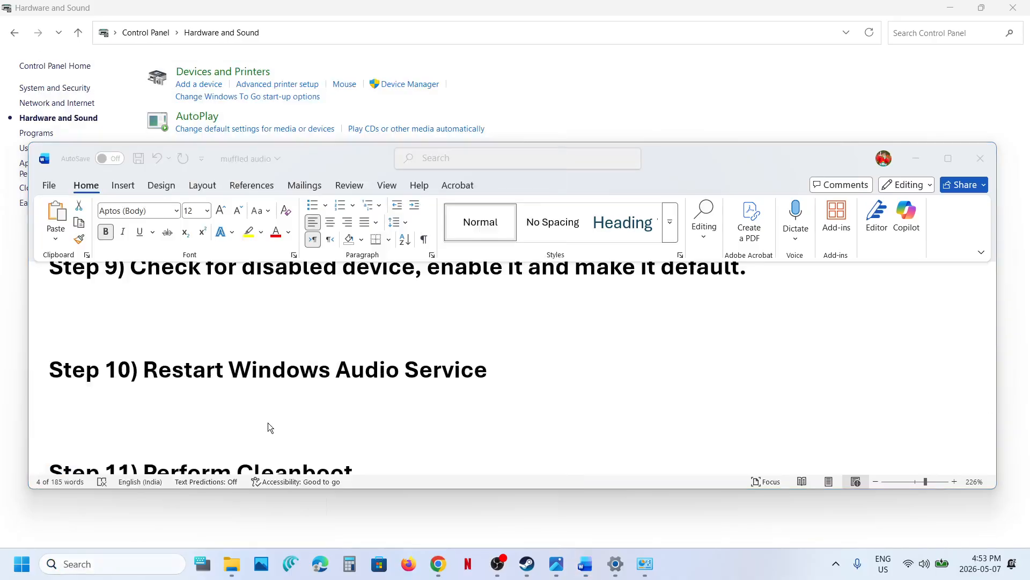
Set the Windows Audio service's startup type to Automatic in its properties, applying the change and closing the dialog
left_click(341, 410)
key("w")
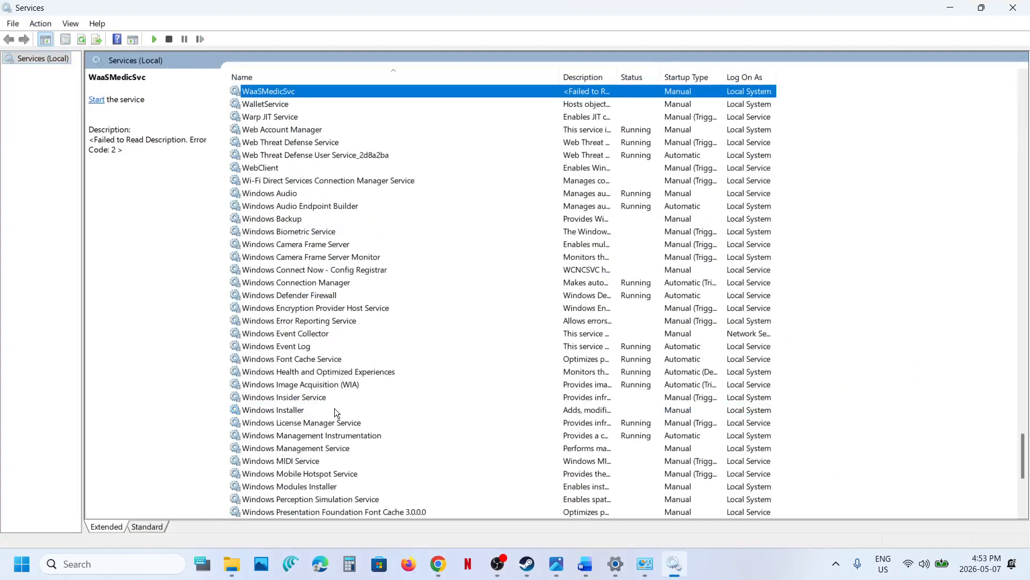
left_click(294, 193)
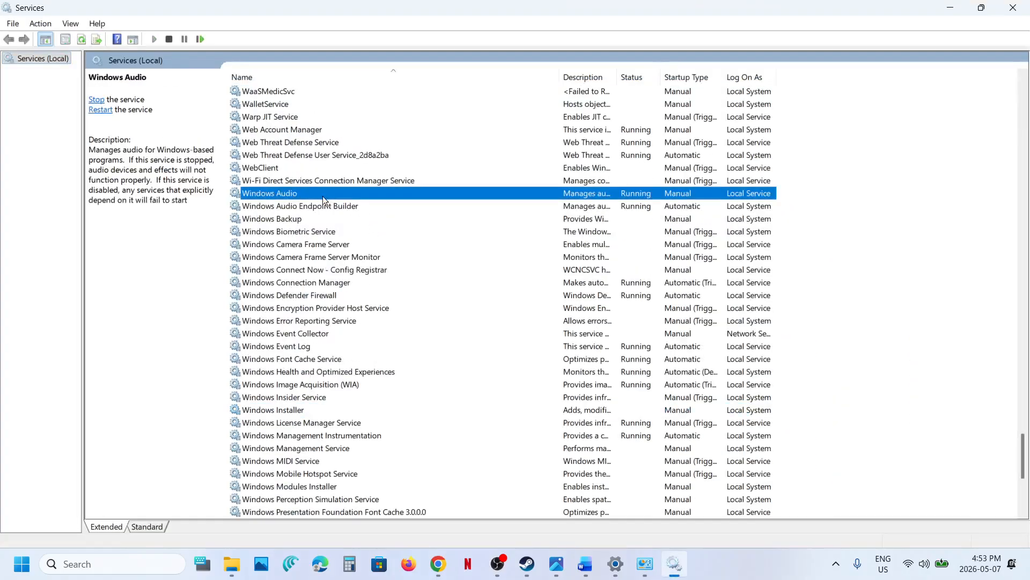
double_click(315, 195)
left_click(489, 266)
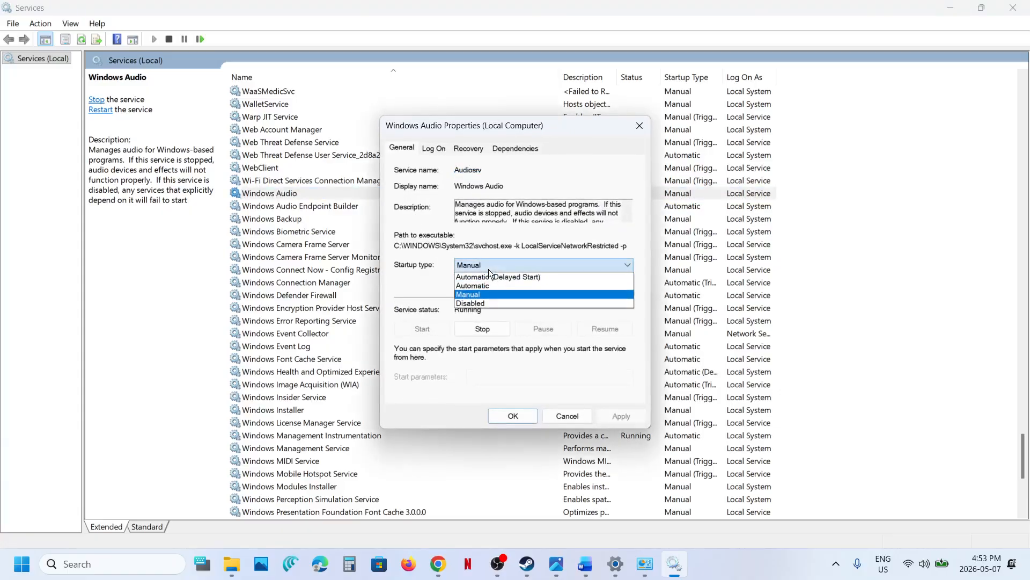
left_click(482, 285)
left_click(623, 417)
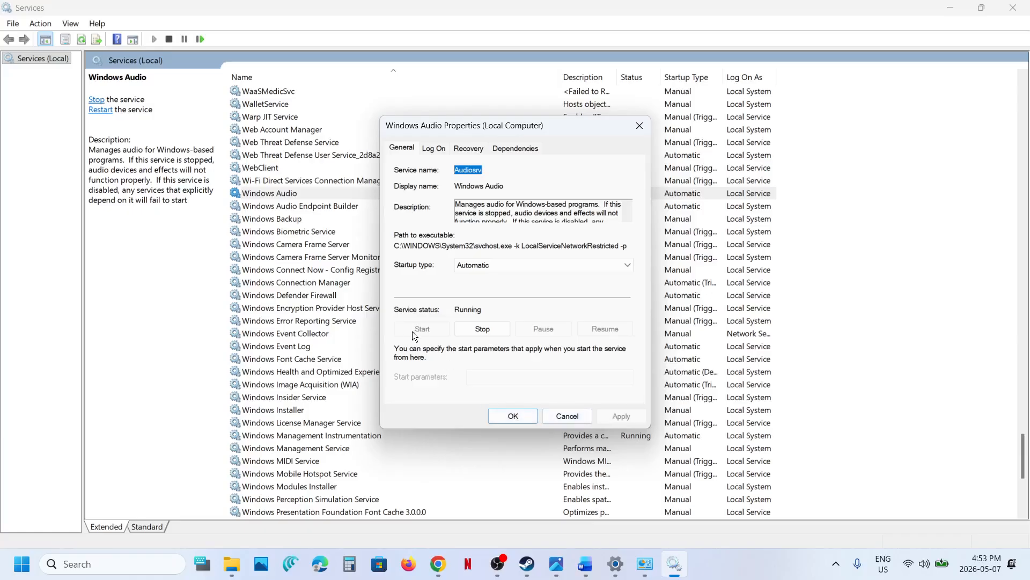
left_click(512, 416)
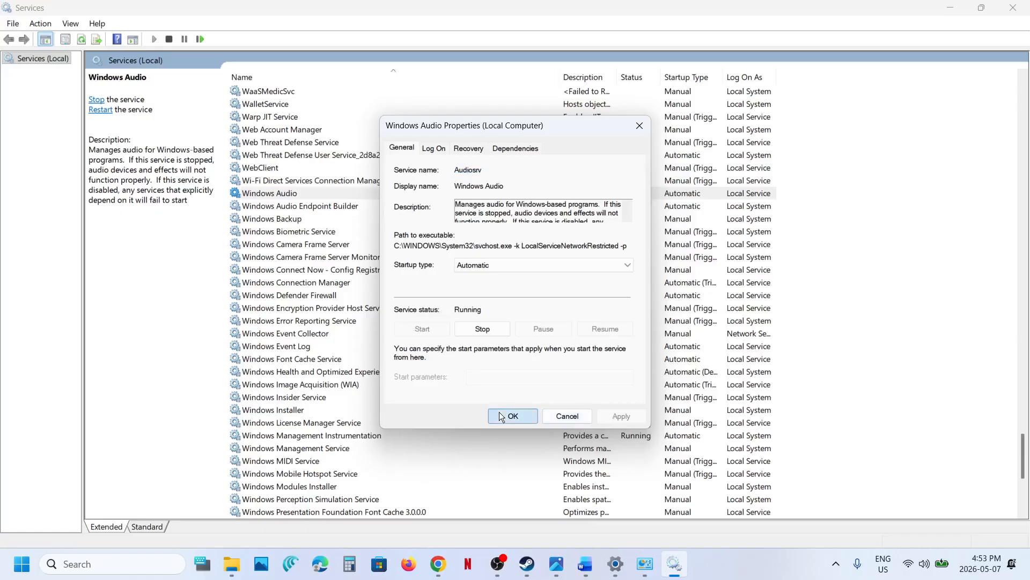
Request a restart of the Windows Audio service and dismiss the Restart Other Services dialog without confirming
left_click(285, 197)
right_click(282, 194)
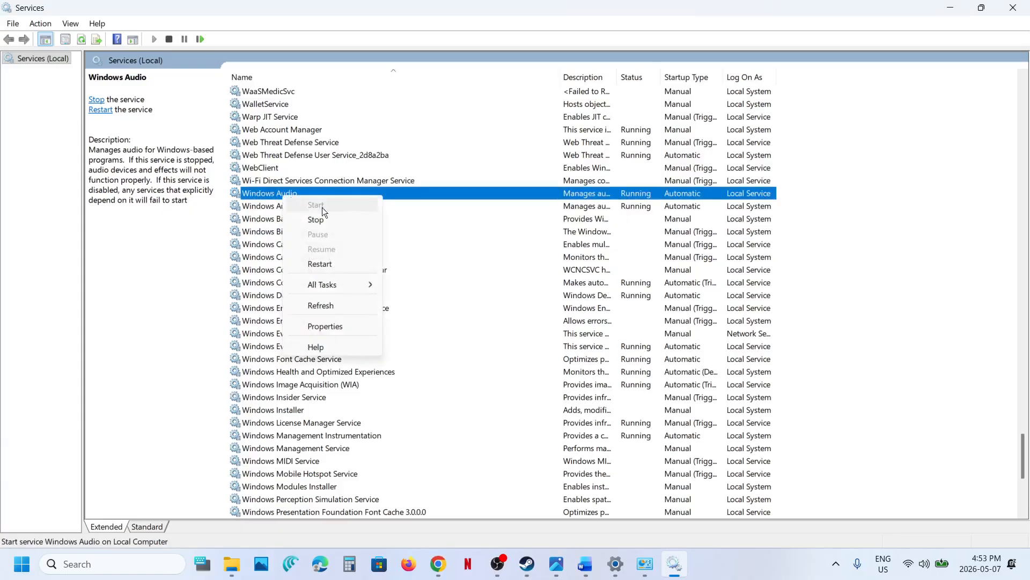
left_click(330, 266)
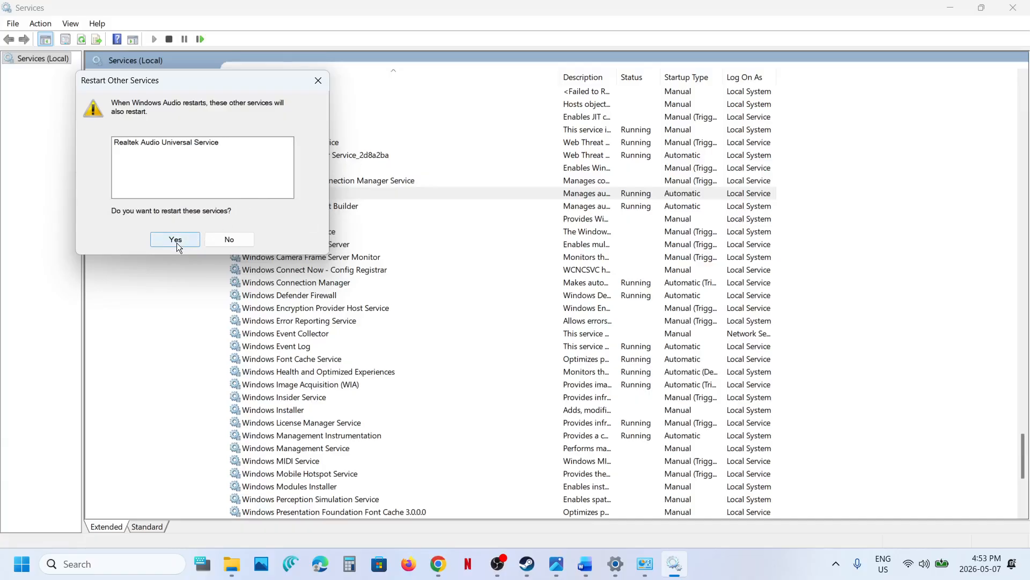
left_click(321, 86)
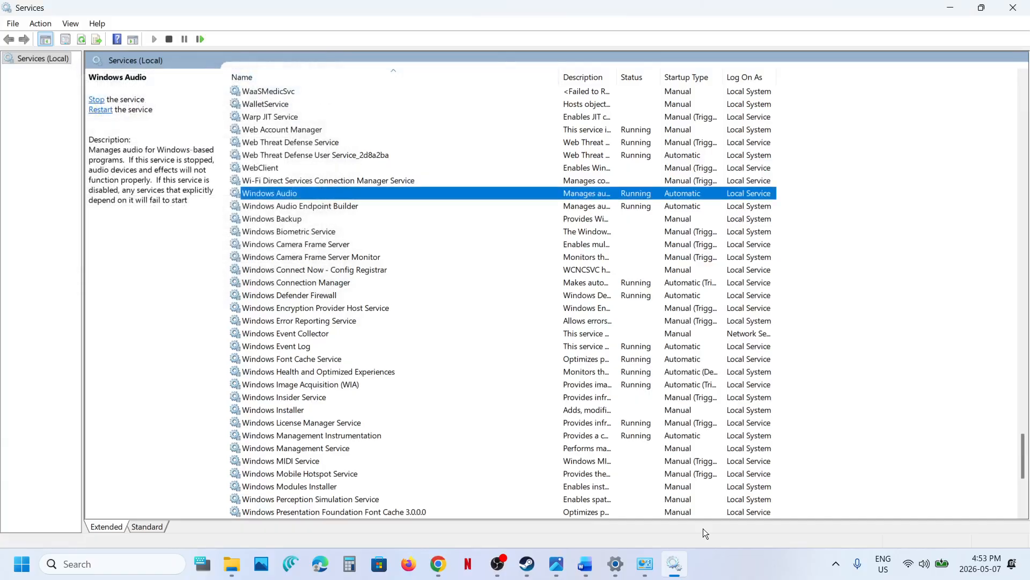
Return to the Word document, read Step 11 on the clean boot, and open System Configuration through Windows search
left_click(584, 562)
scroll(145, 365, "down", 2)
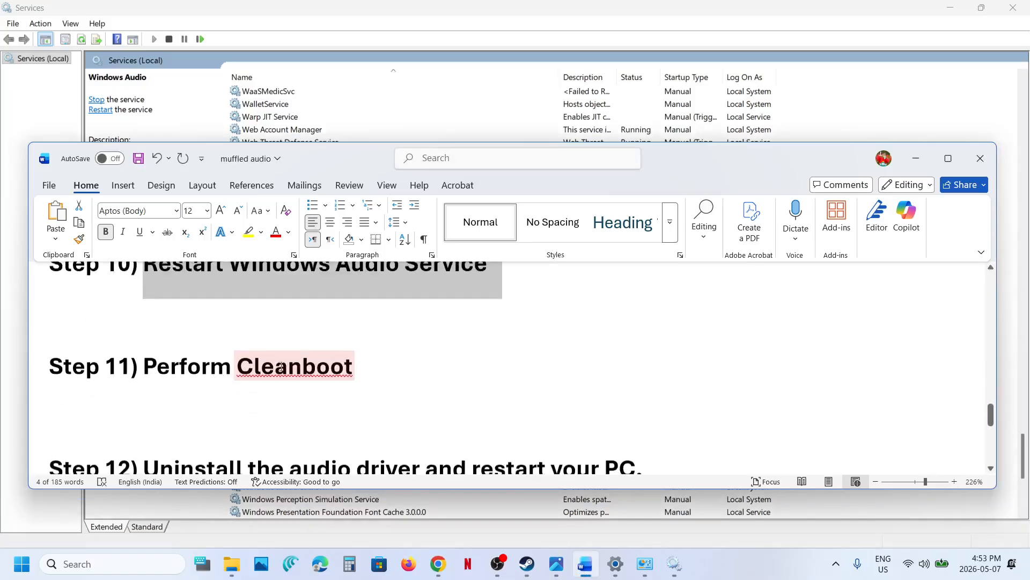
left_click_drag(144, 366, 395, 349)
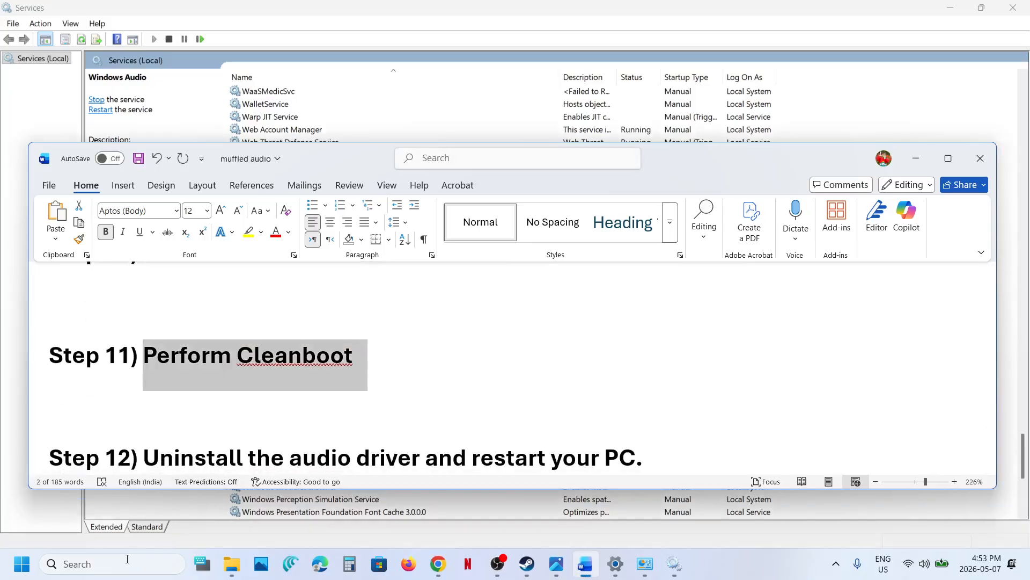
left_click(127, 558)
type("system")
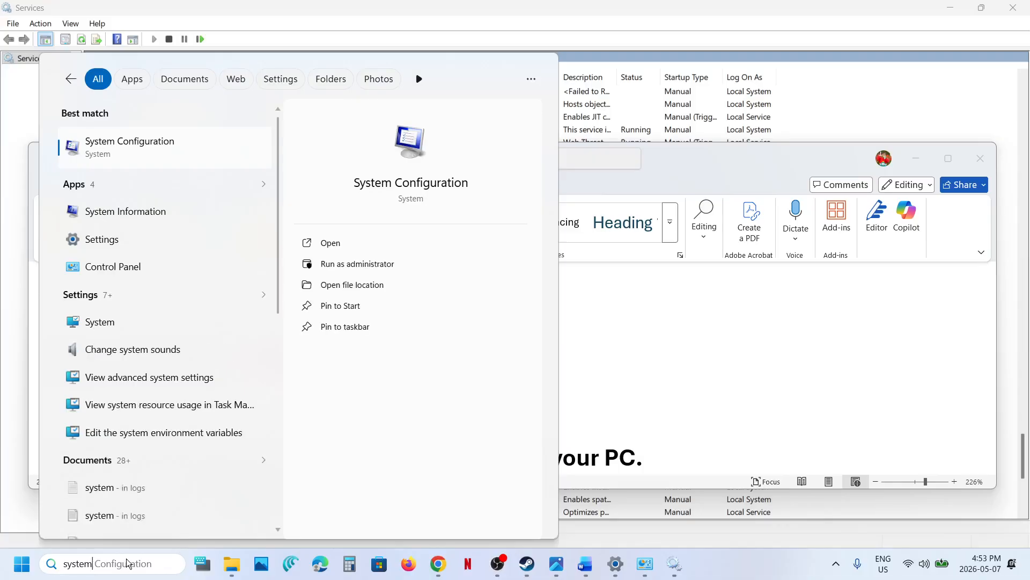
left_click(137, 153)
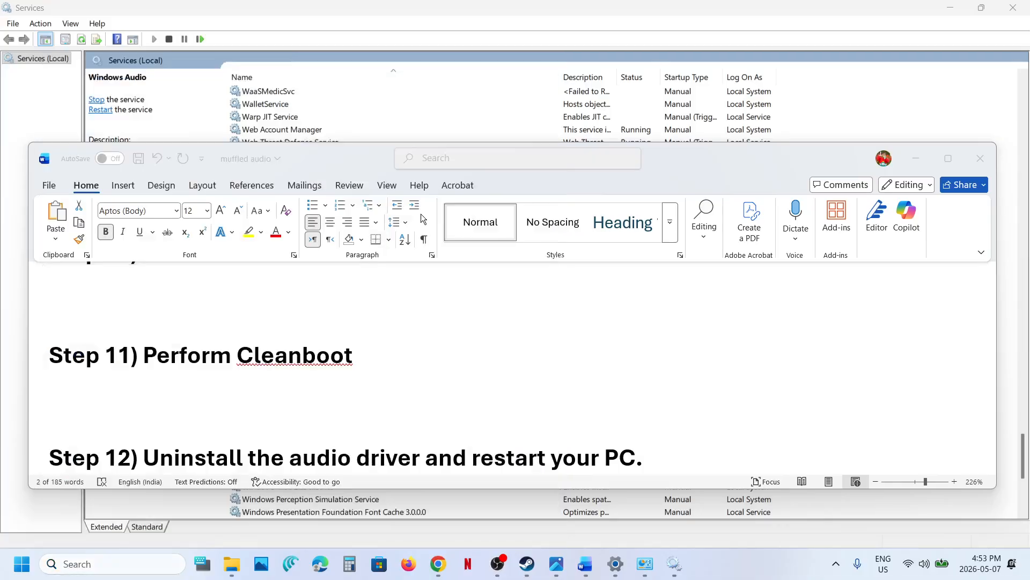
Hide all Microsoft services in System Configuration, disable all remaining services, apply the change, and dismiss the restart prompt
left_click(418, 179)
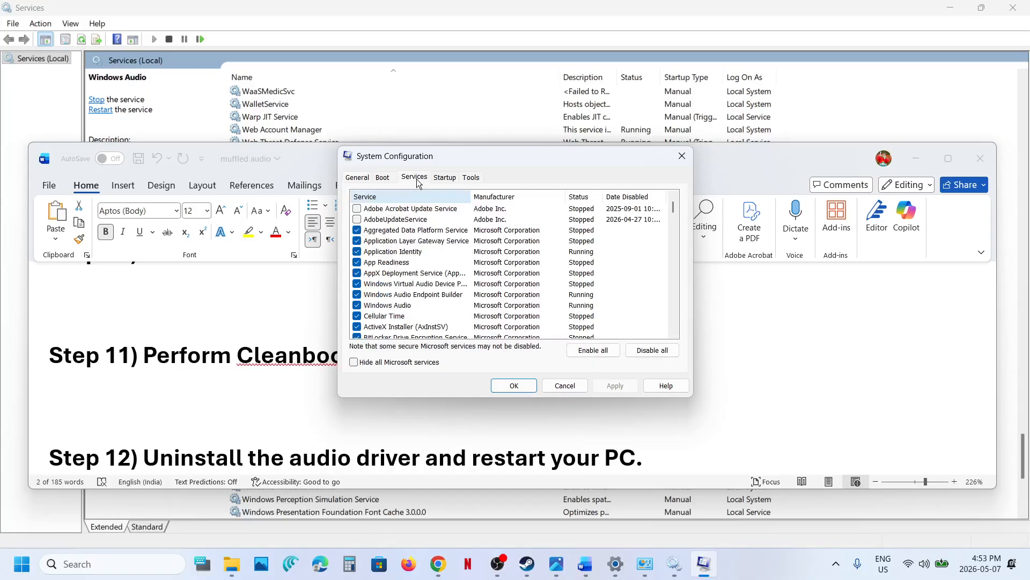
left_click(354, 362)
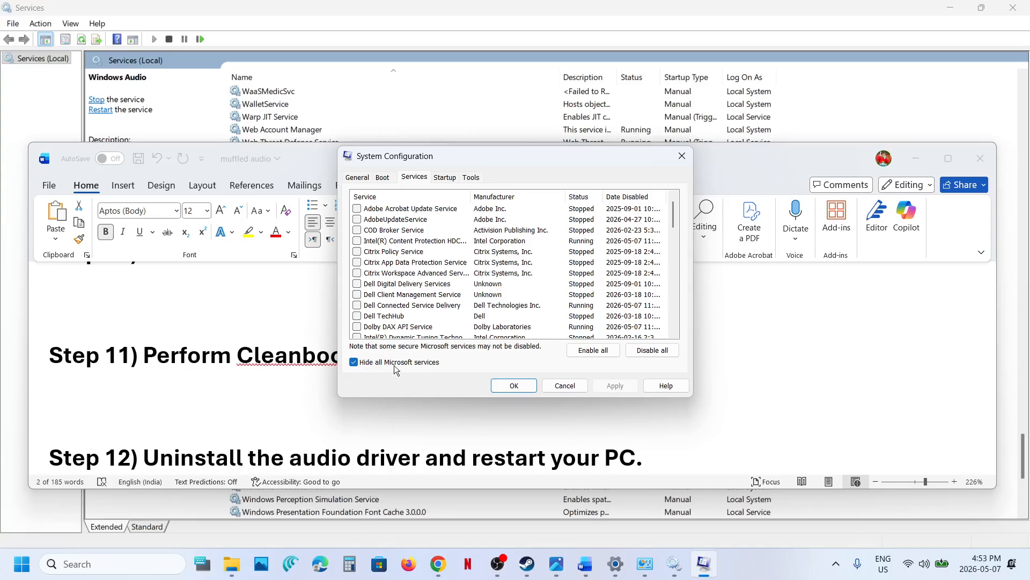
left_click(643, 350)
left_click(624, 386)
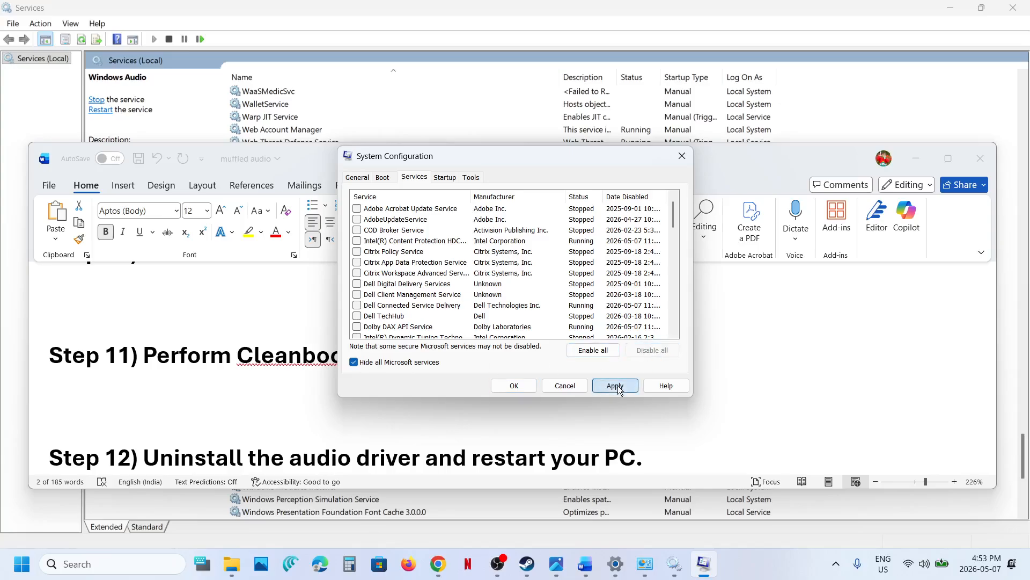
left_click(514, 386)
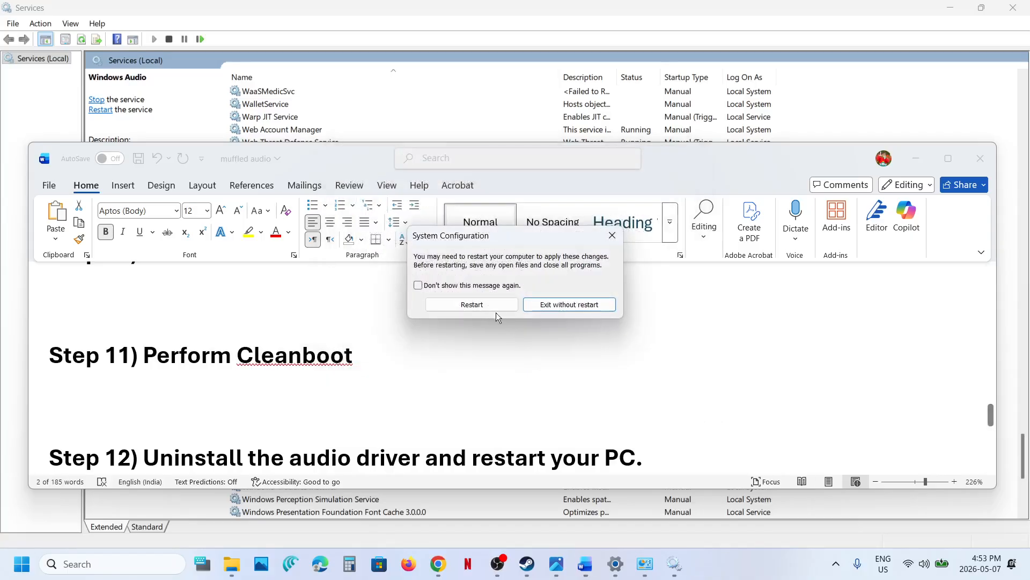
left_click(613, 235)
Read Step 12 in the document on uninstalling the audio driver and open Device Manager
scroll(322, 393, "down", 1)
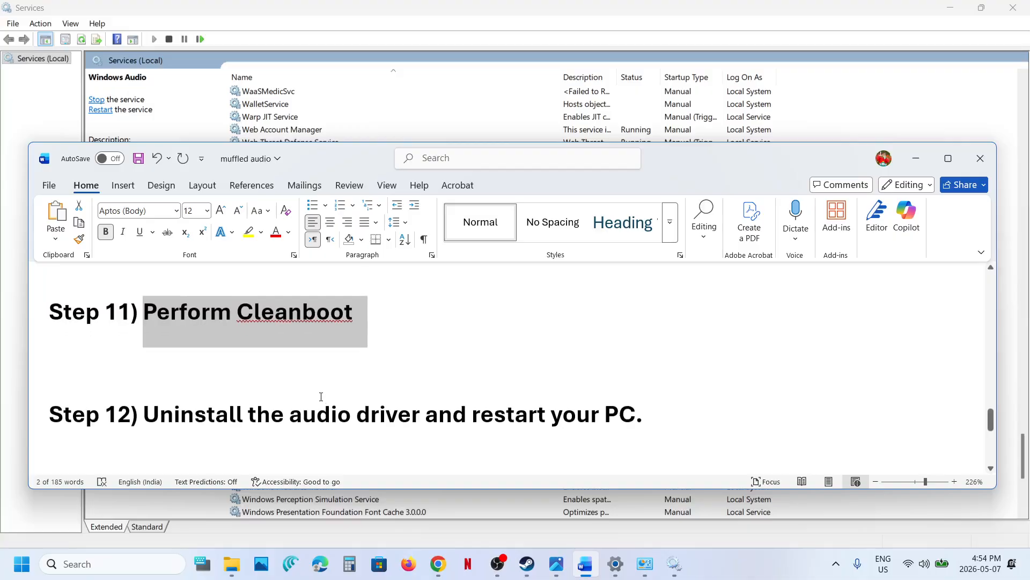
left_click_drag(180, 415, 642, 409)
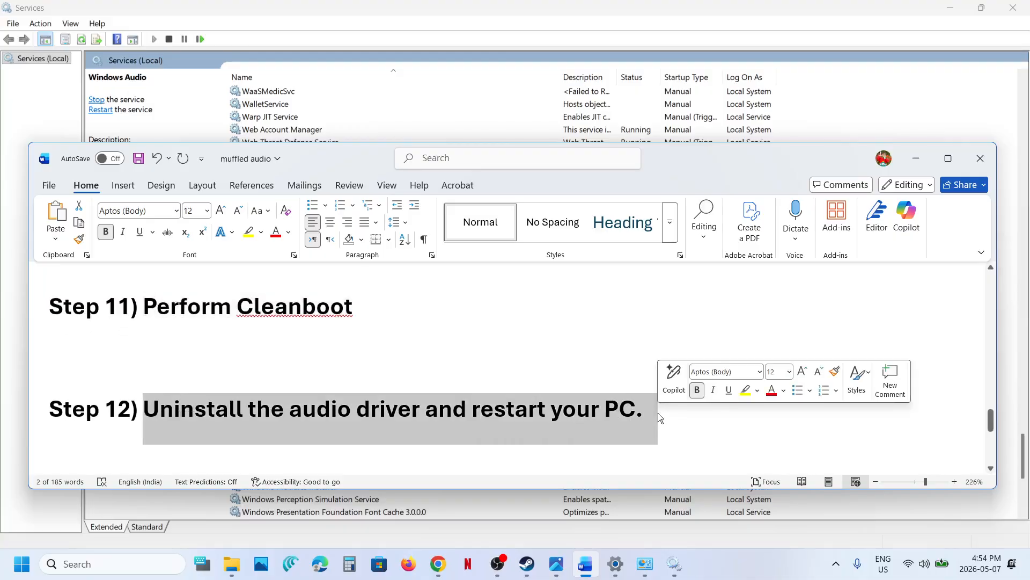
right_click(22, 563)
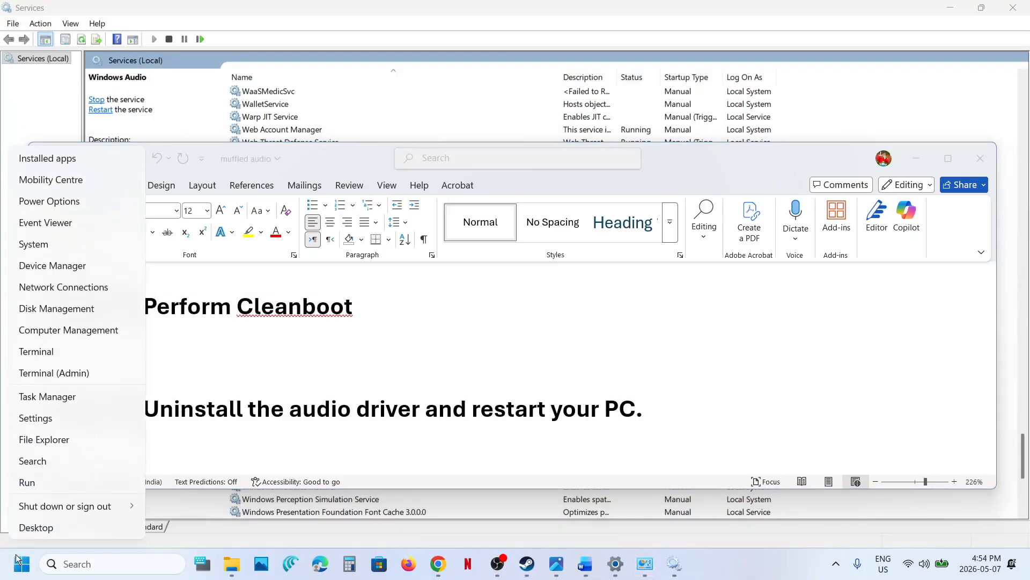
left_click(47, 264)
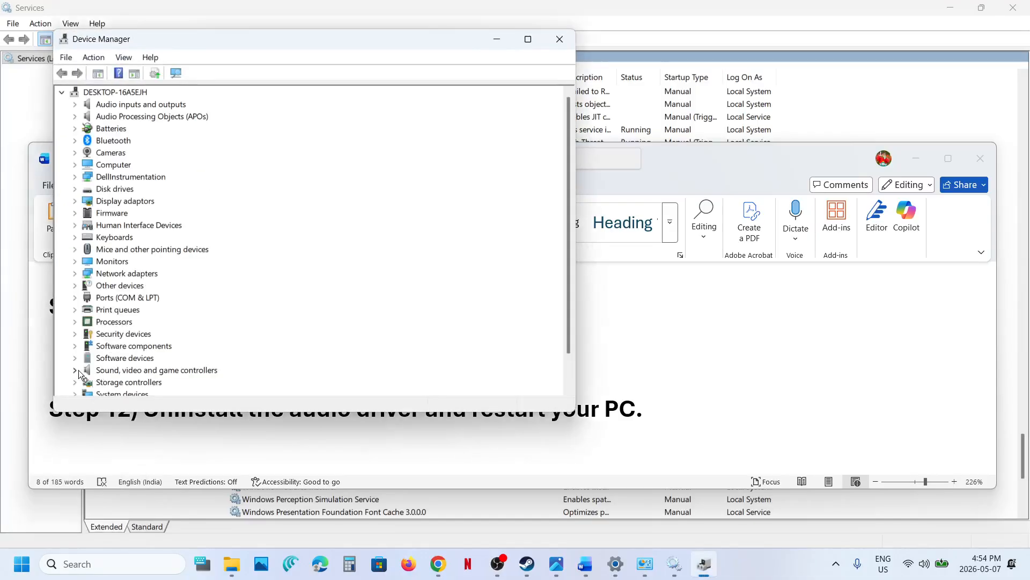
Bring up the uninstall confirmation for Realtek(R) Audio under Sound, video and game controllers, and dismiss it without uninstalling
left_click(75, 370)
scroll(175, 337, "down", 2)
left_click(129, 321)
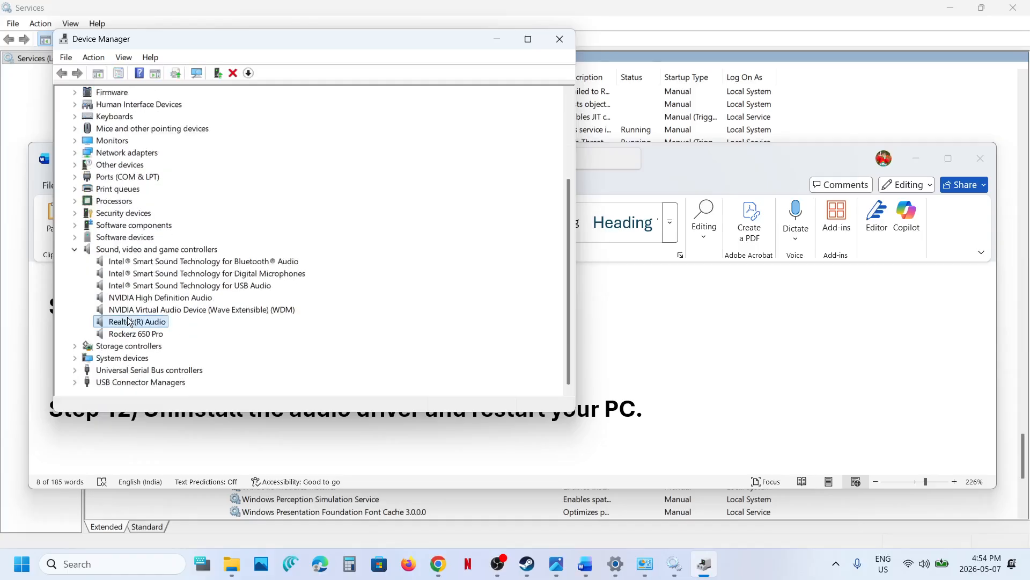
right_click(128, 321)
left_click(187, 360)
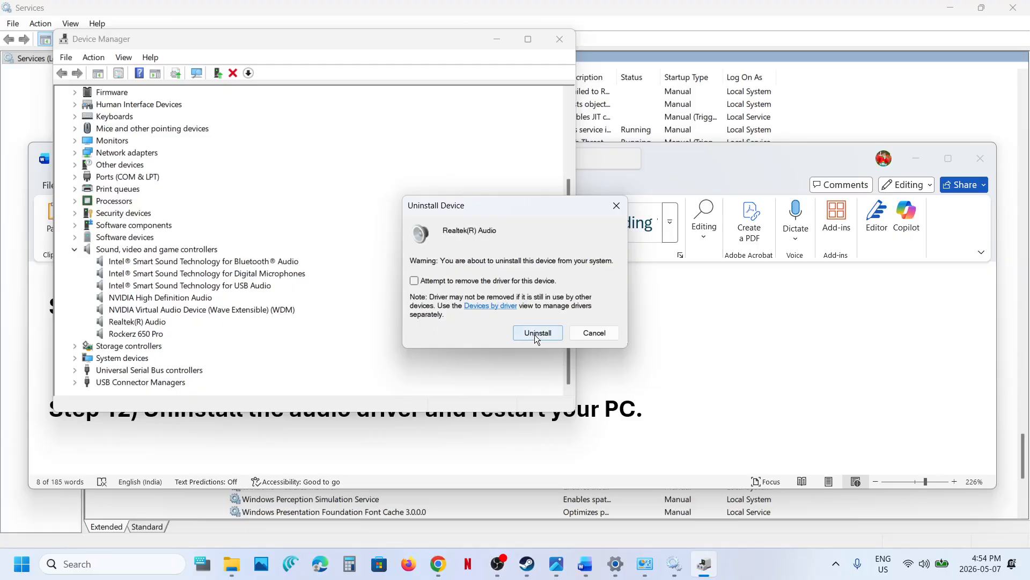
left_click(616, 205)
Check the Restart option among the Windows power options without choosing it, and close Device Manager
left_click(22, 564)
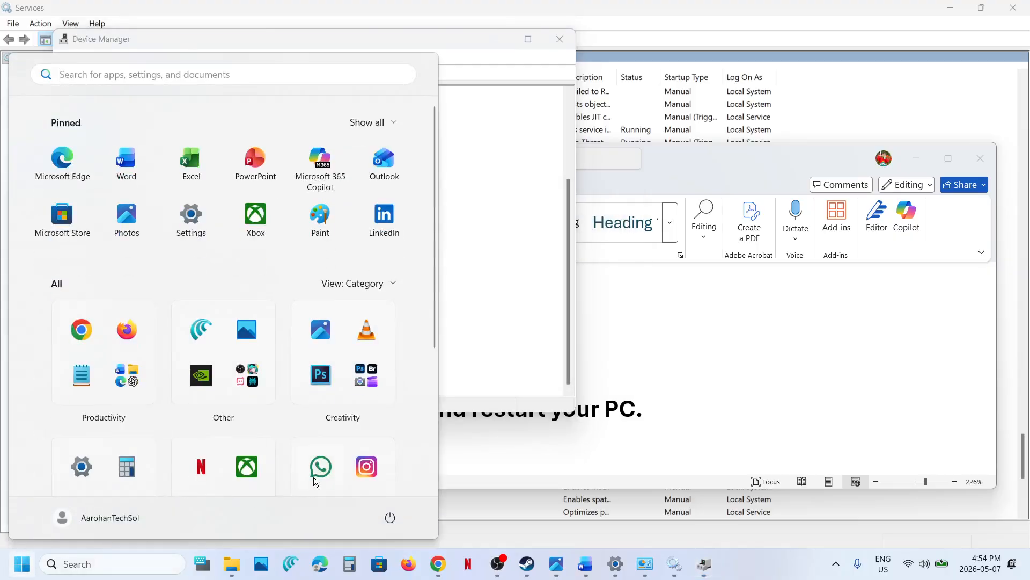
left_click(390, 517)
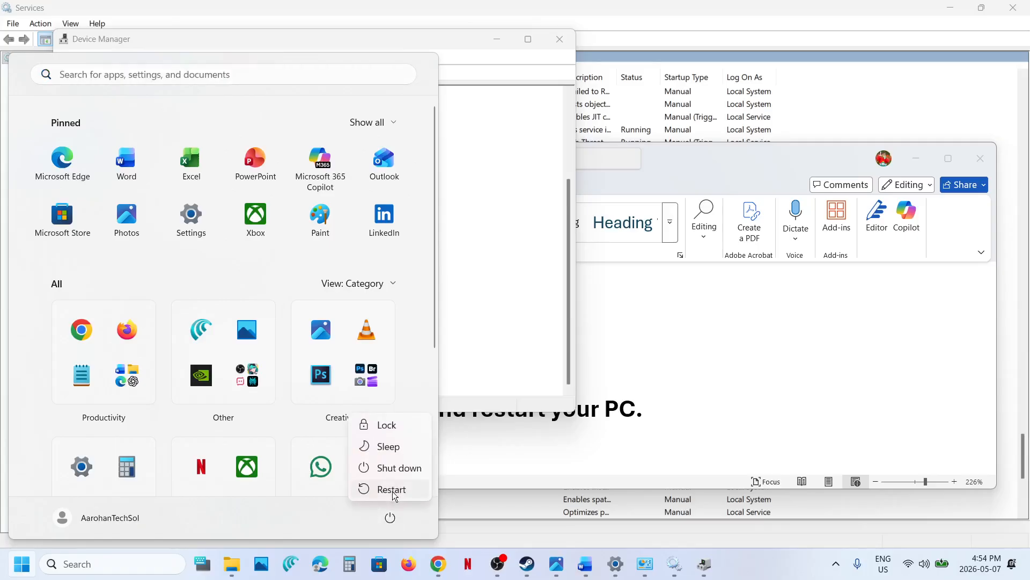
left_click(502, 333)
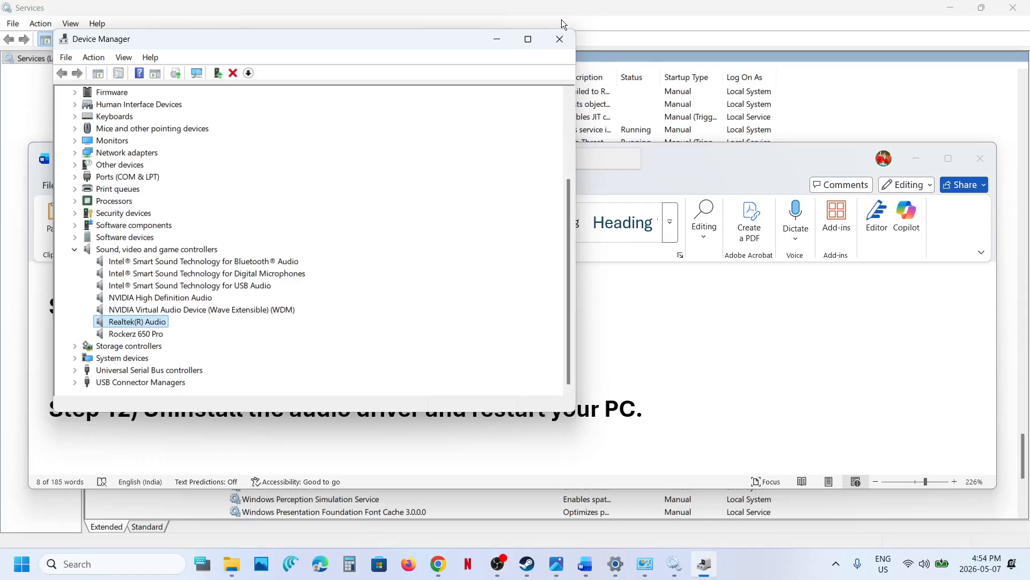
left_click(559, 38)
Read Step 13 on installing the manufacturer's audio driver, and switch to a new, maximized Google Chrome window
scroll(391, 333, "down", 3)
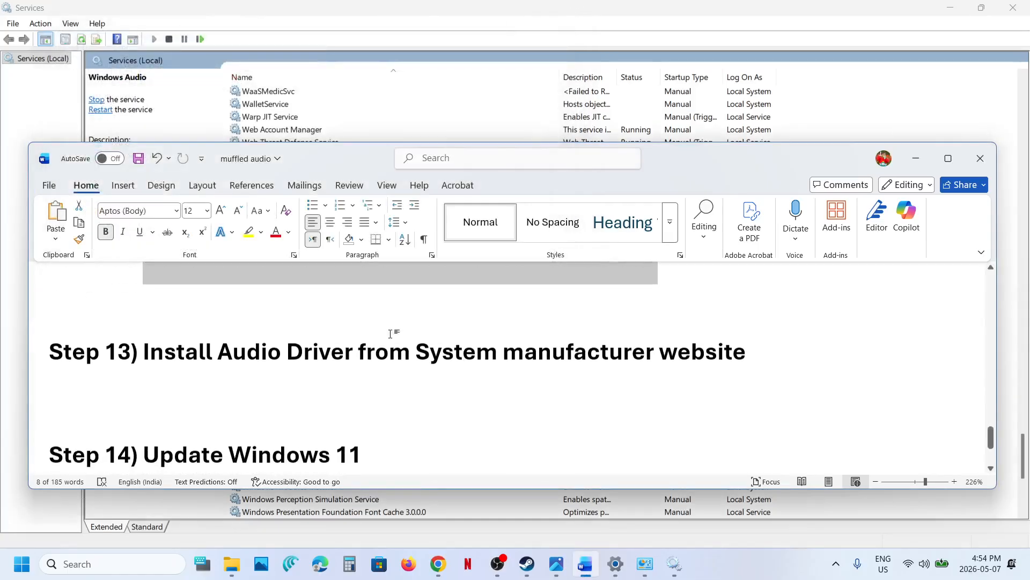
left_click_drag(206, 359, 751, 358)
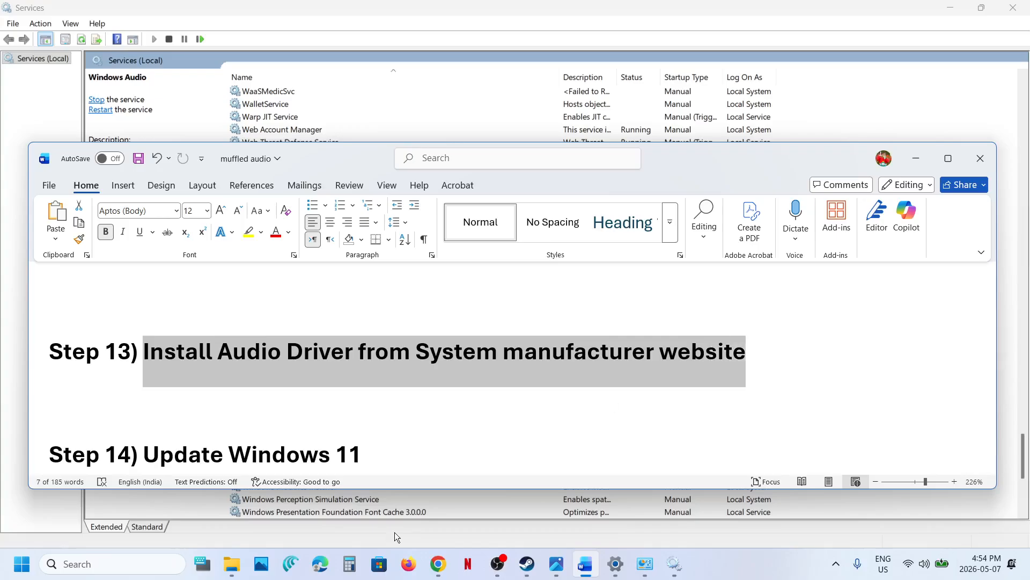
mouse_move(442, 575)
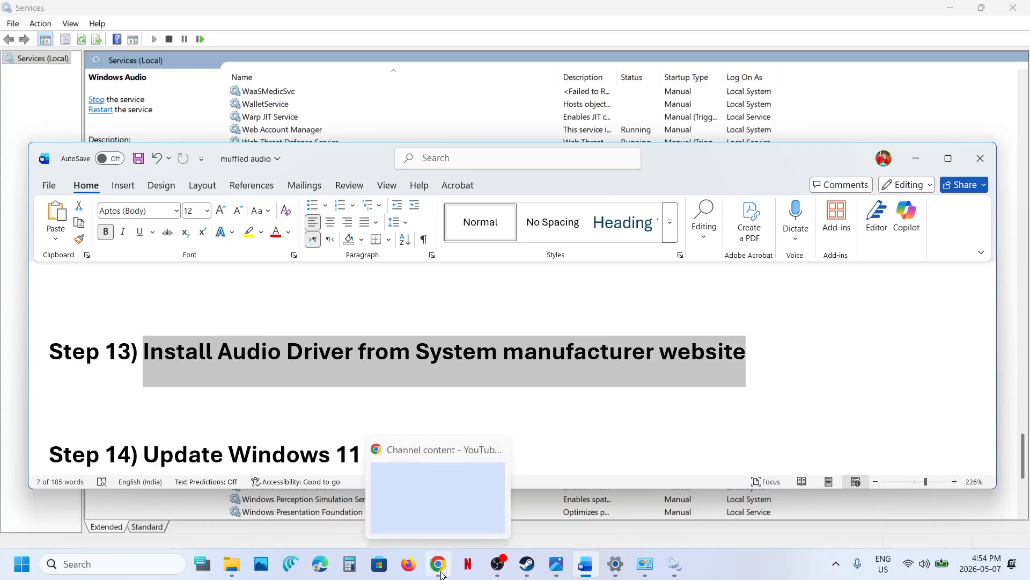
right_click(442, 574)
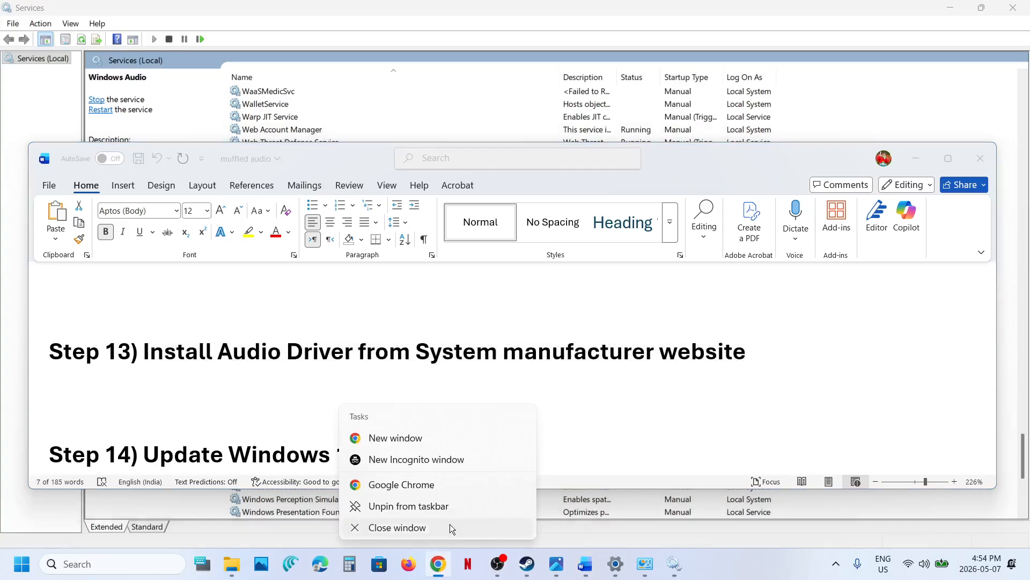
left_click(395, 439)
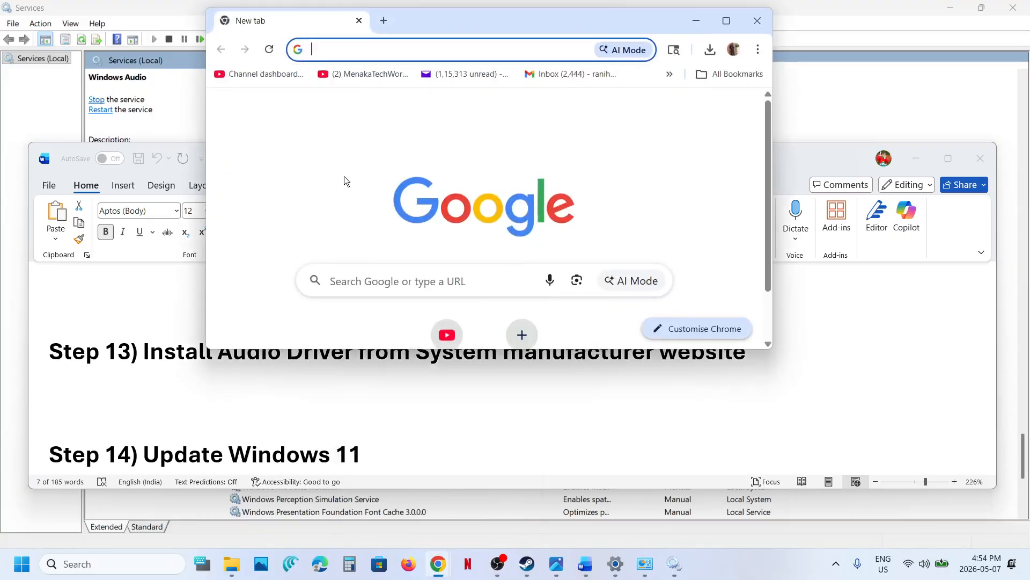
left_click(727, 20)
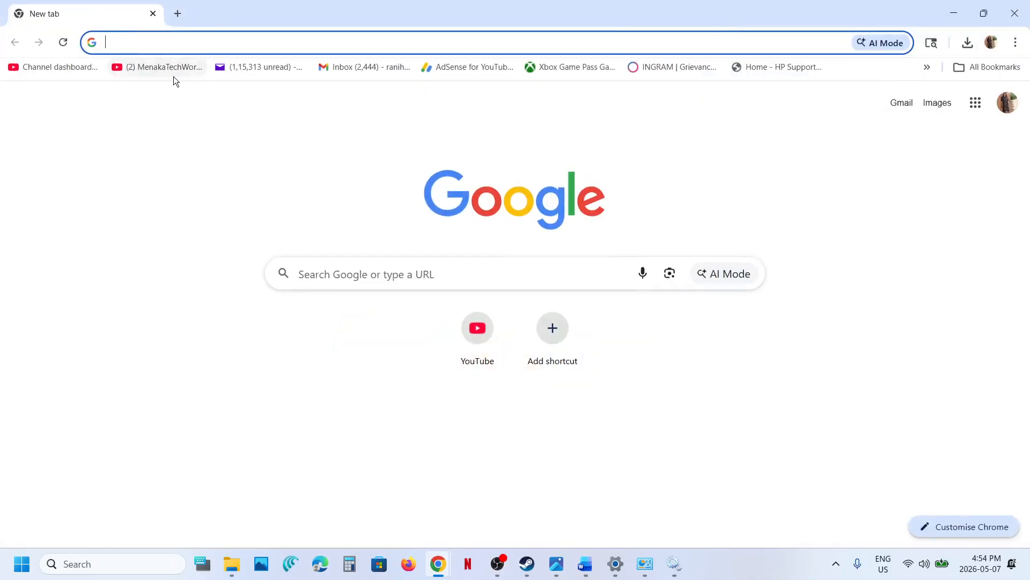
Open the Dell Support home page at dell.com/support and go to its product identification options
type("dell")
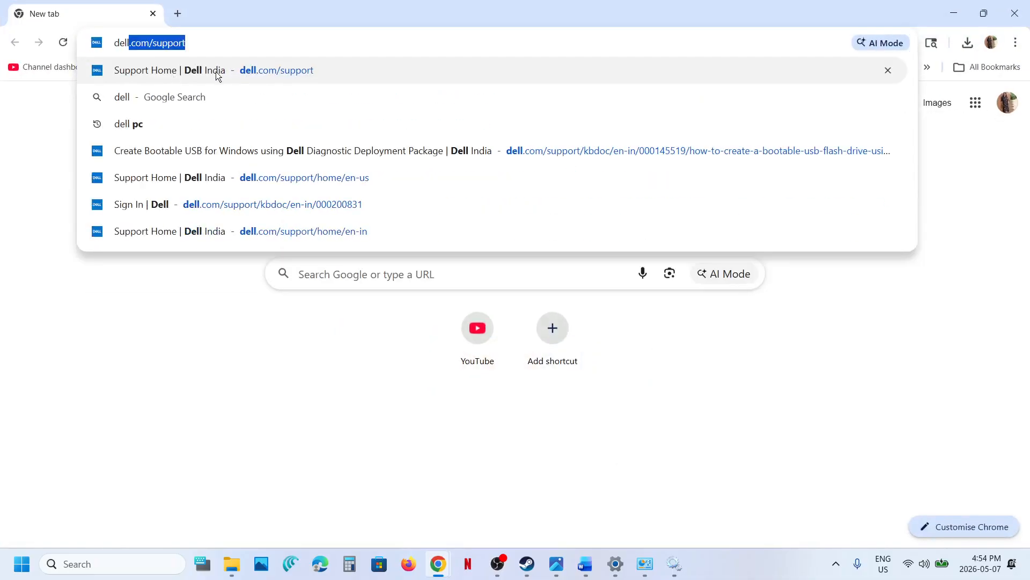
left_click(216, 72)
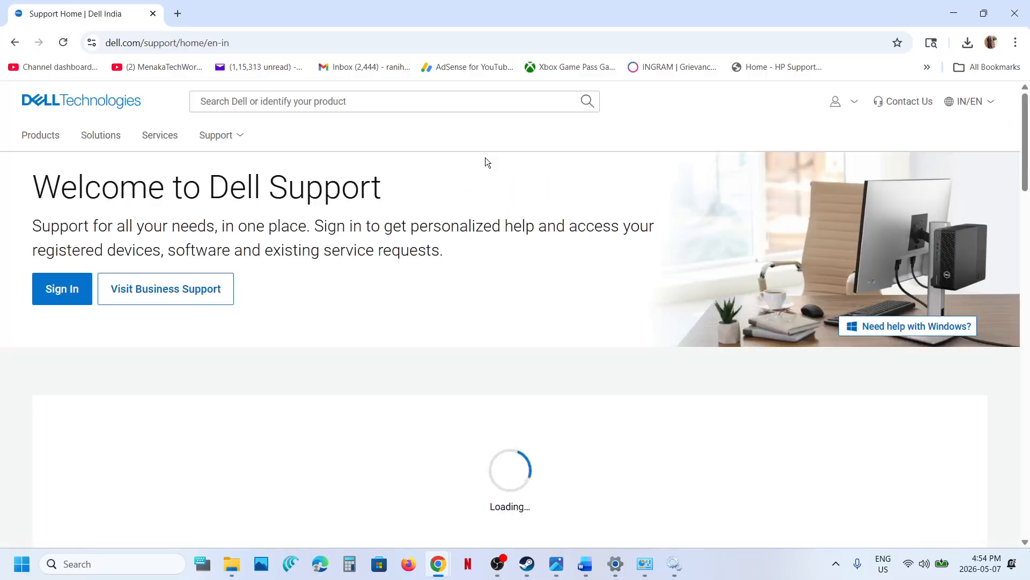
scroll(629, 343, "down", 4)
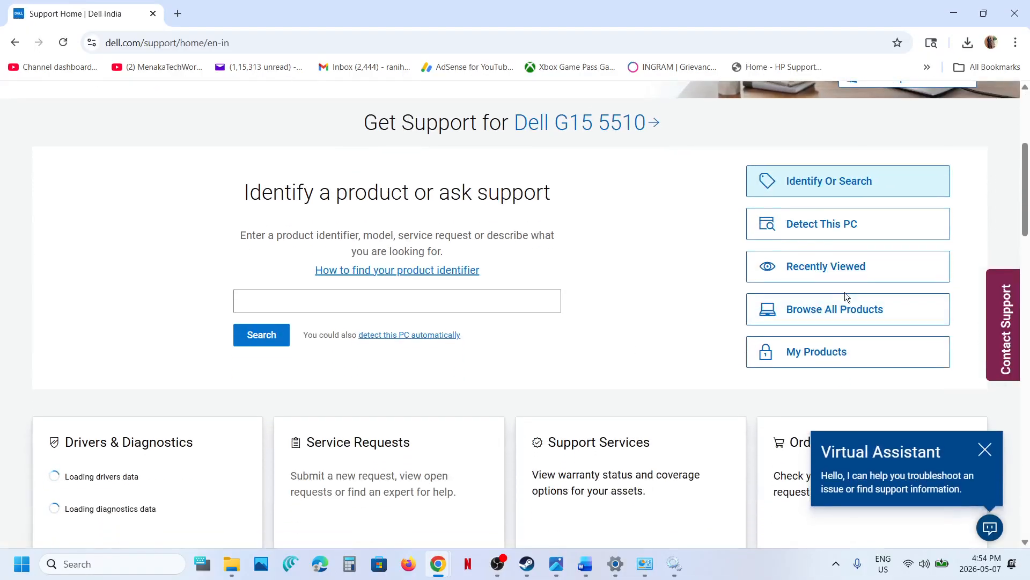
Browse all Dell products through Computers, Laptops and G Series, and open the Dell G15 5525 support page
left_click(815, 311)
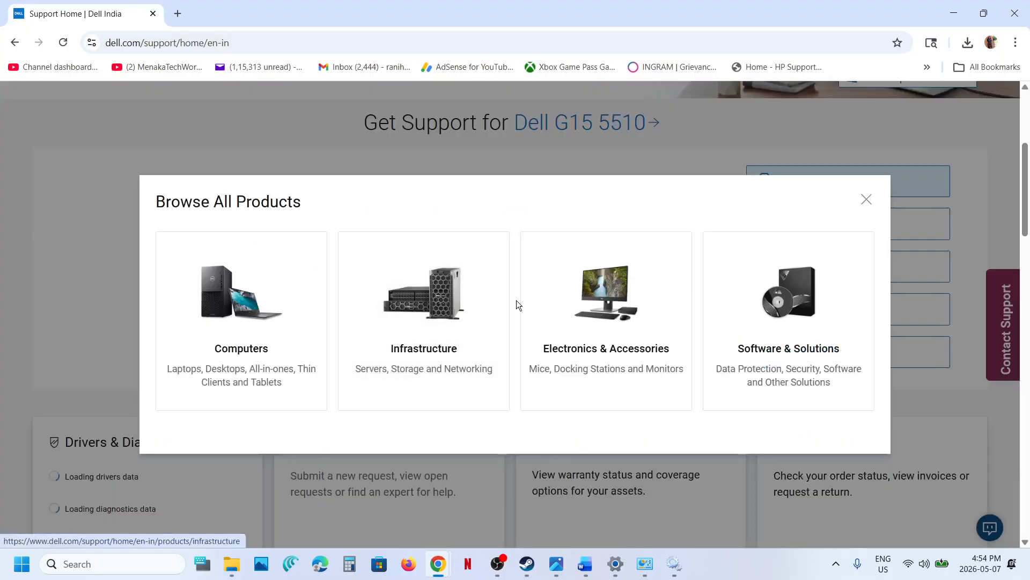
left_click(310, 305)
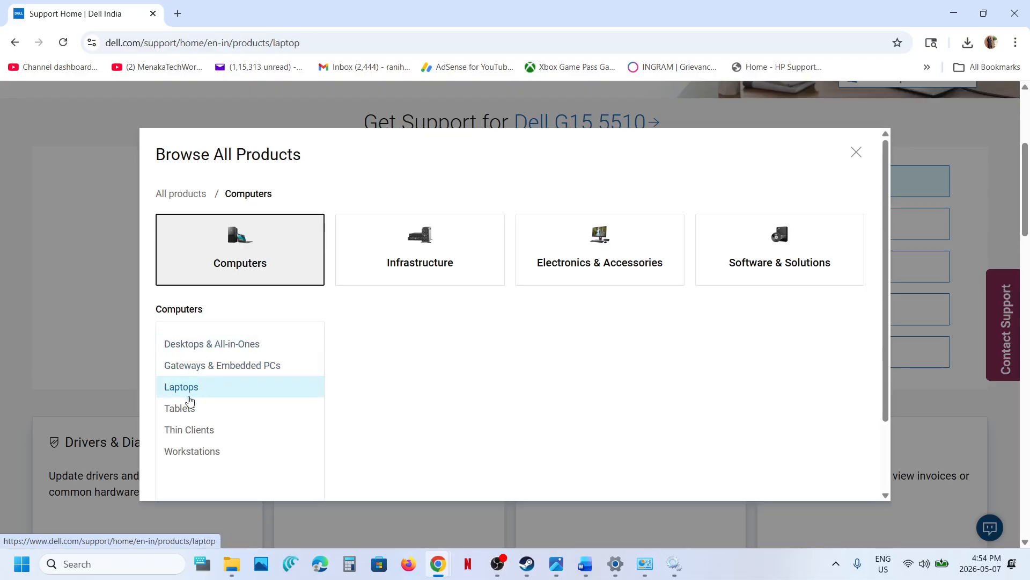
scroll(404, 374, "down", 2)
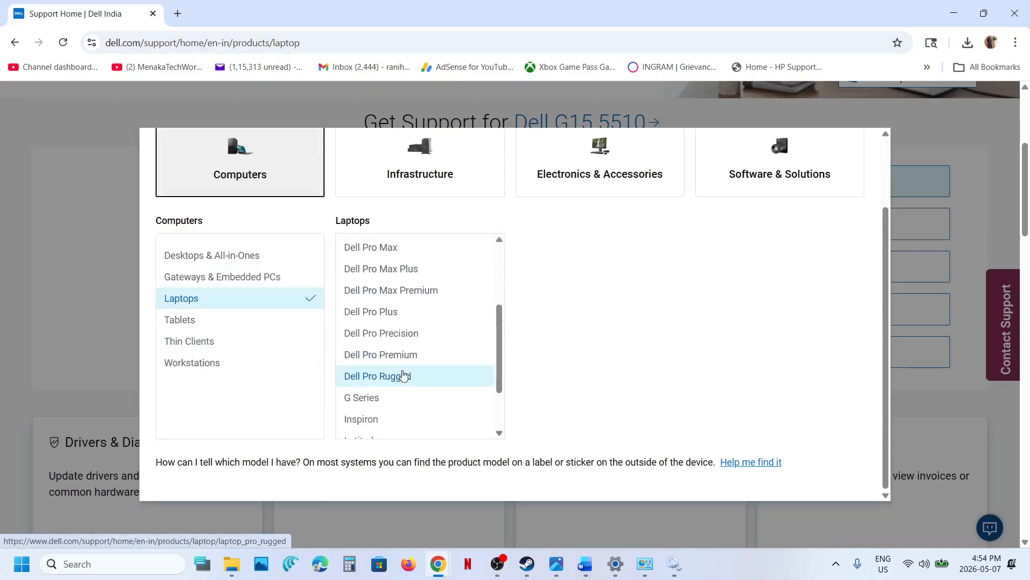
left_click(365, 397)
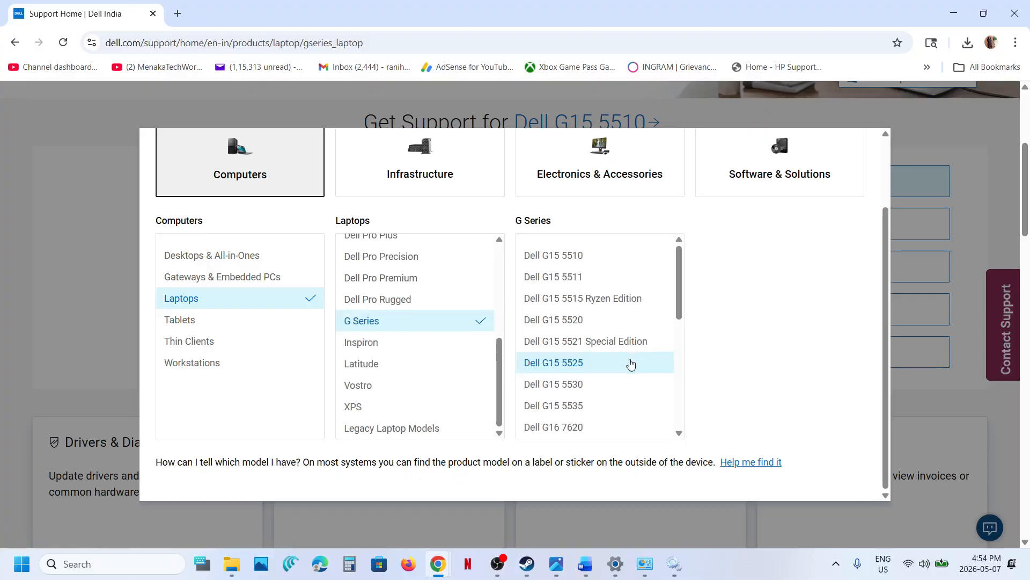
left_click(610, 362)
left_click(784, 384)
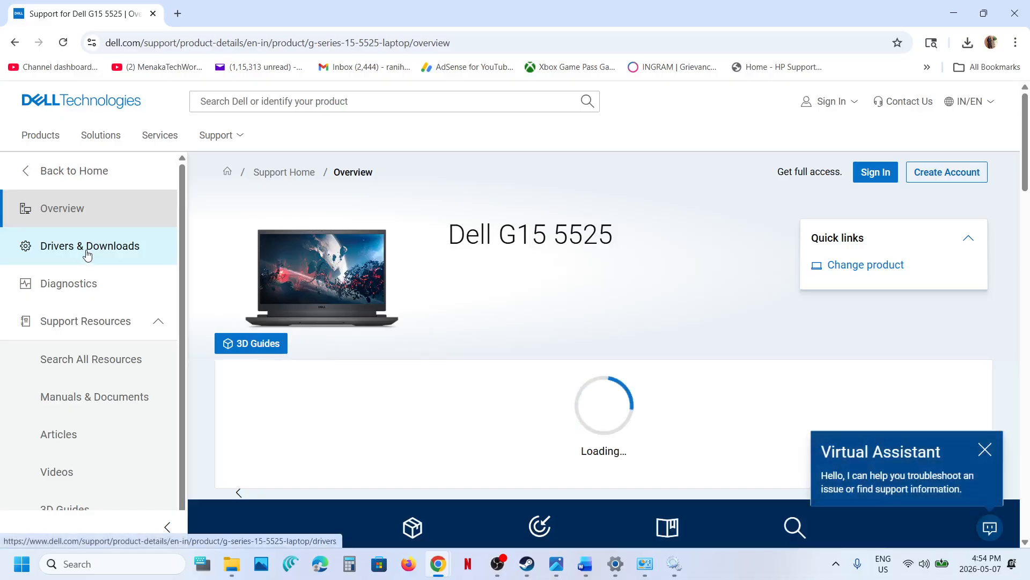
Open the Dell G15 5525's specific drivers list, group it by categories, and locate the Realtek High Definition Audio Driver
left_click(88, 254)
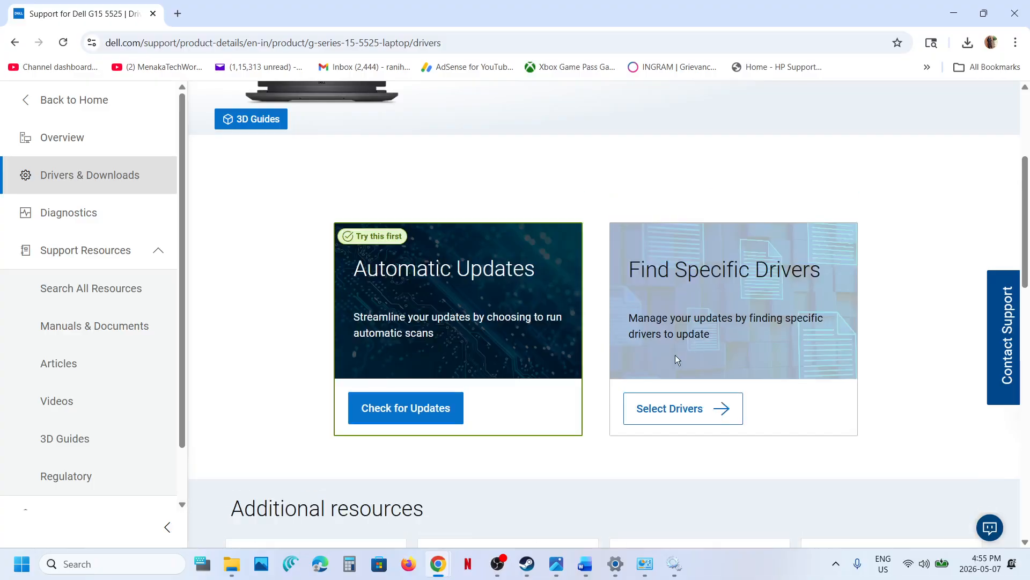
left_click(668, 408)
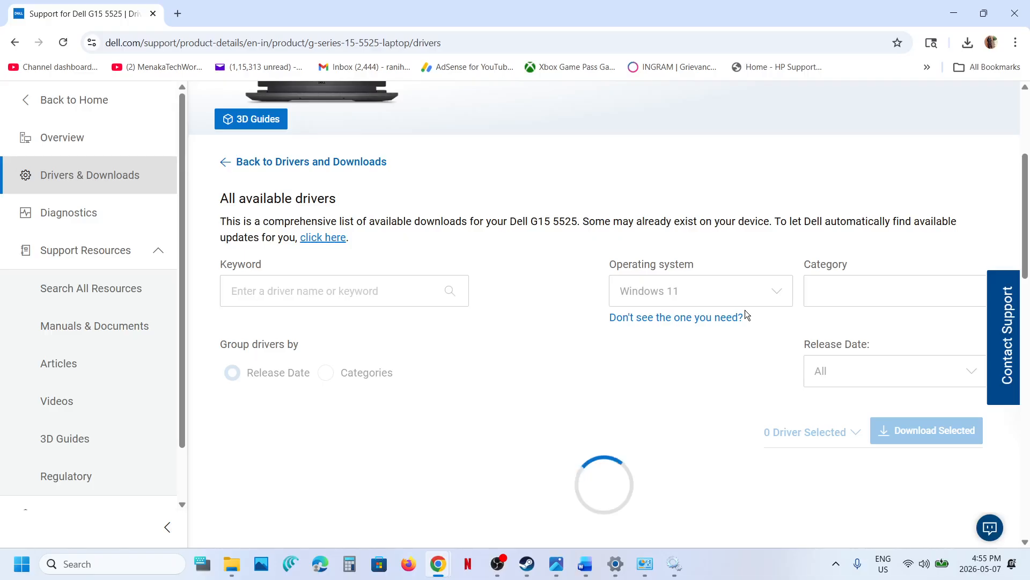
scroll(685, 292, "down", 2)
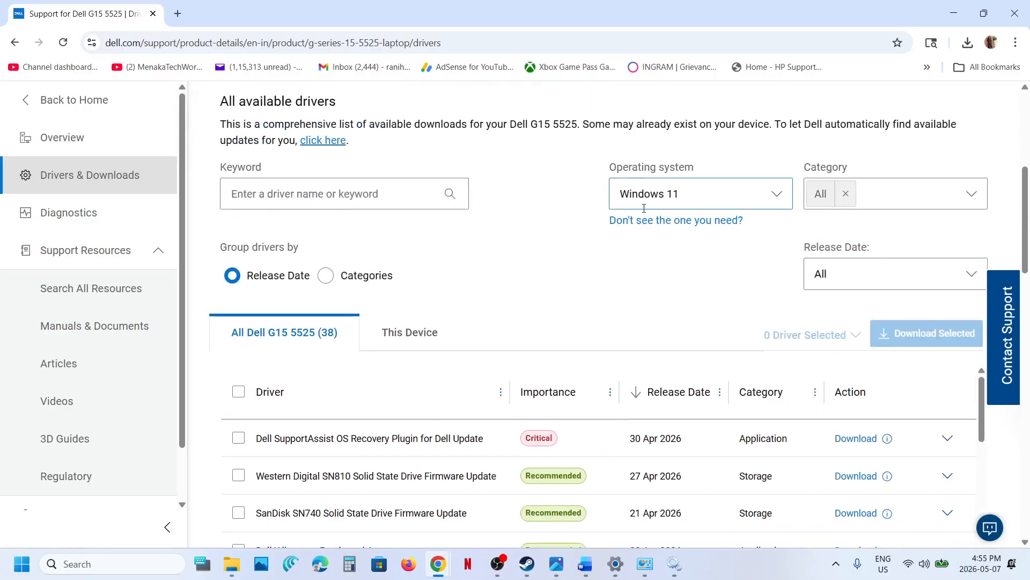
left_click(324, 273)
scroll(361, 396, "down", 5)
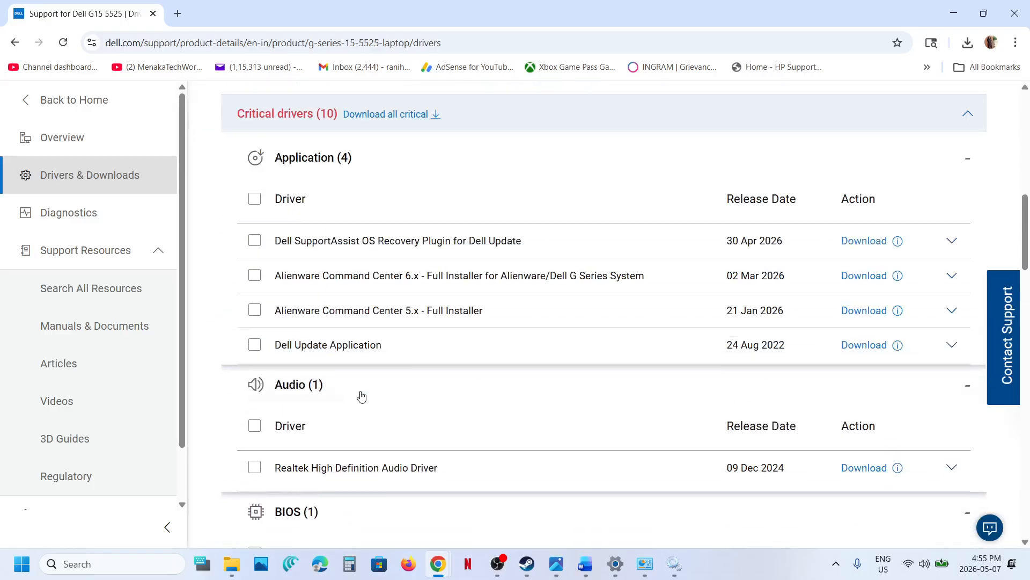
scroll(294, 323, "down", 4)
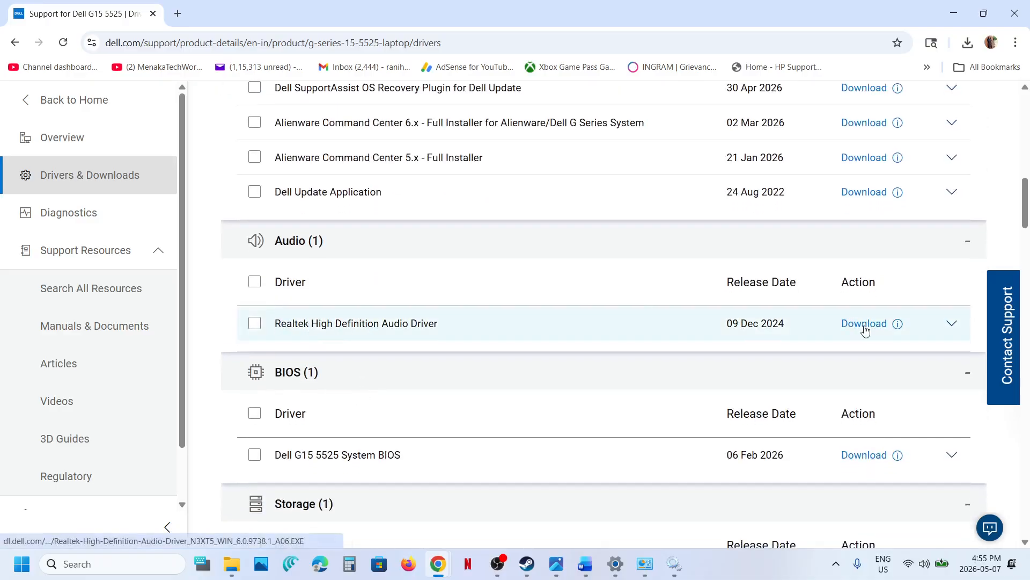
Read Step 14 on updating Windows 11 in the Word document, and run a check for updates in Windows Update
left_click(584, 570)
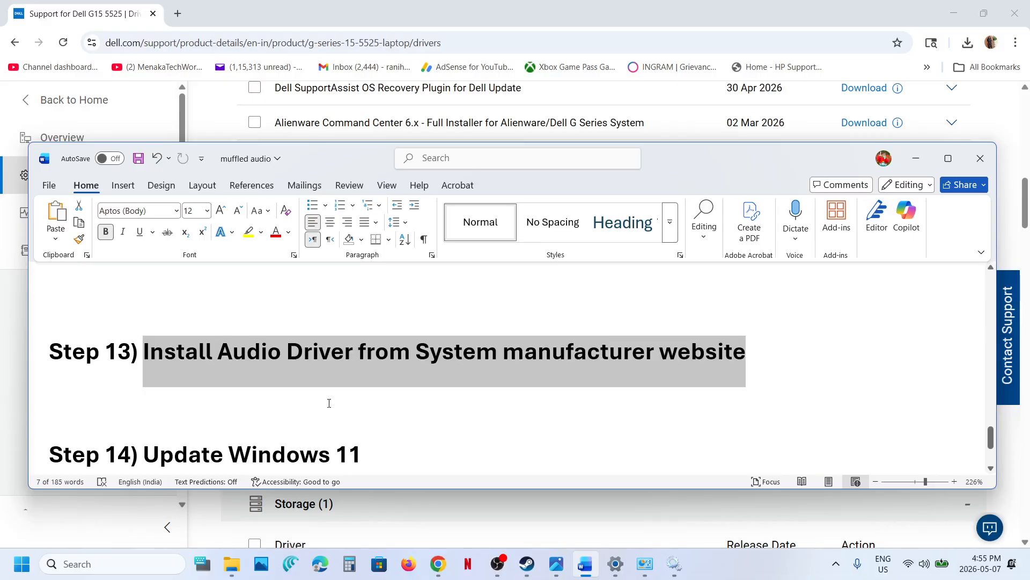
scroll(329, 402, "down", 2)
left_click_drag(144, 374, 423, 366)
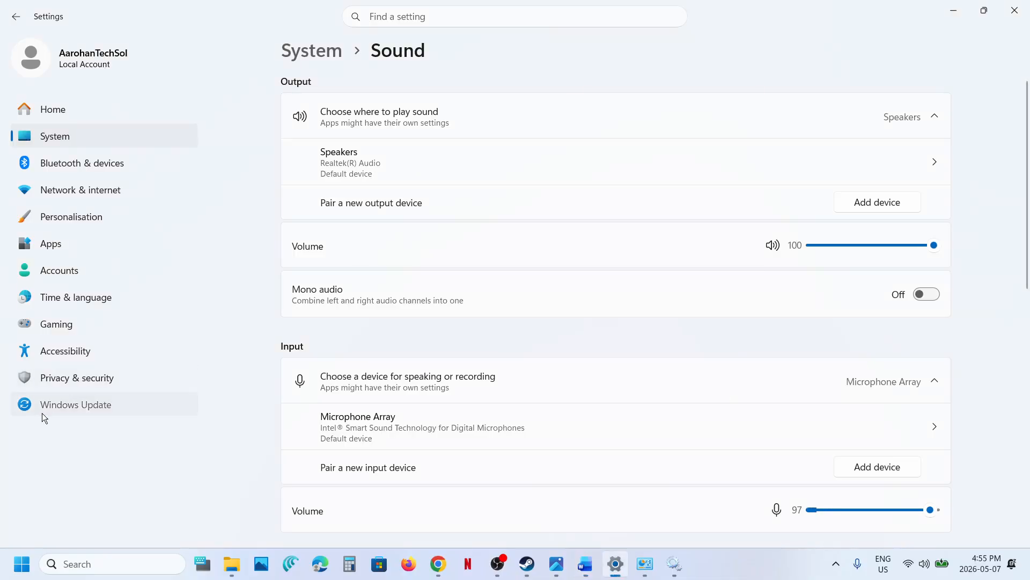
left_click(42, 413)
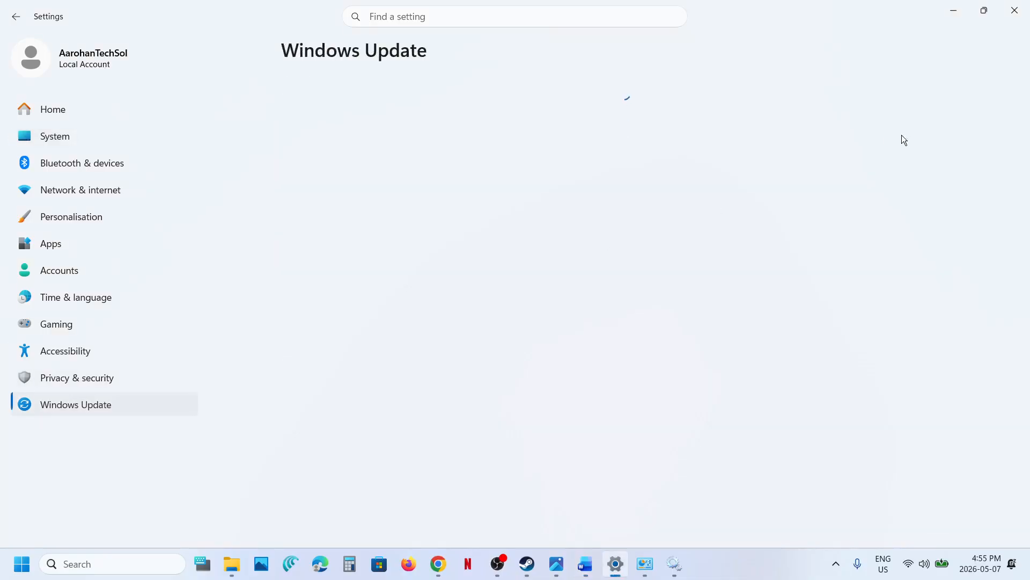
left_click(881, 118)
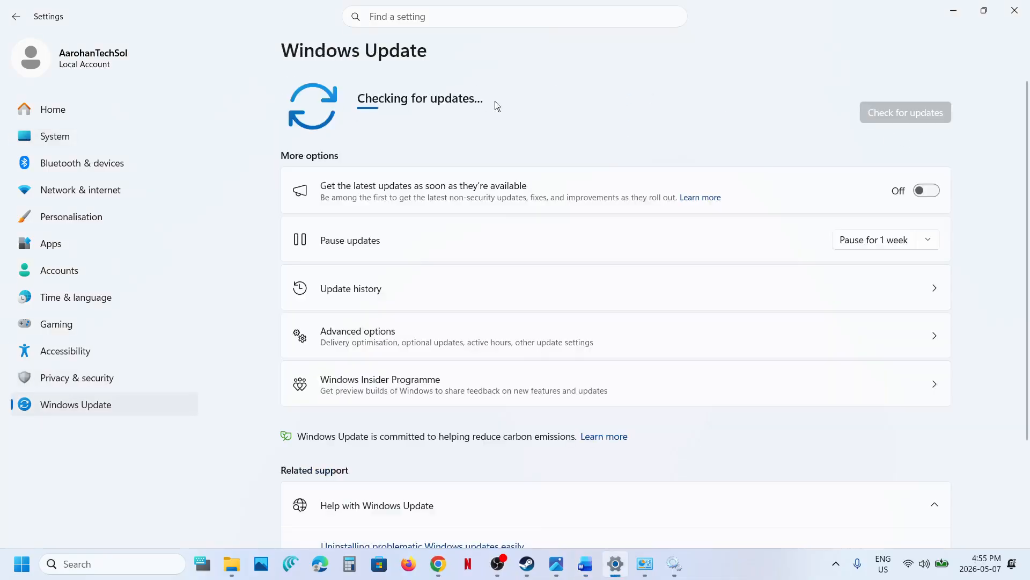
Check the Restart option among the Windows power options without choosing it, and return to the Word document at Step 15
left_click(21, 563)
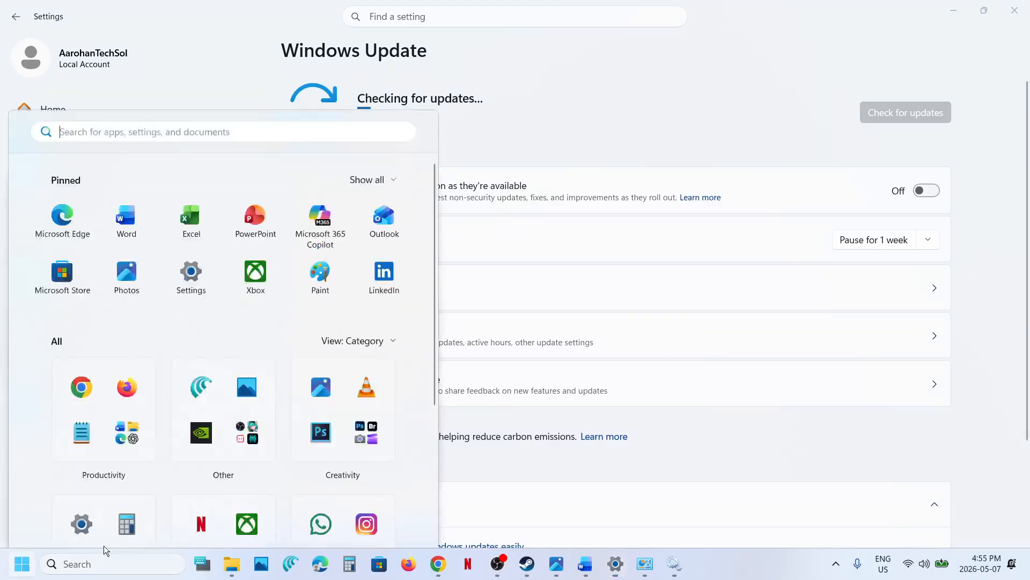
left_click(390, 517)
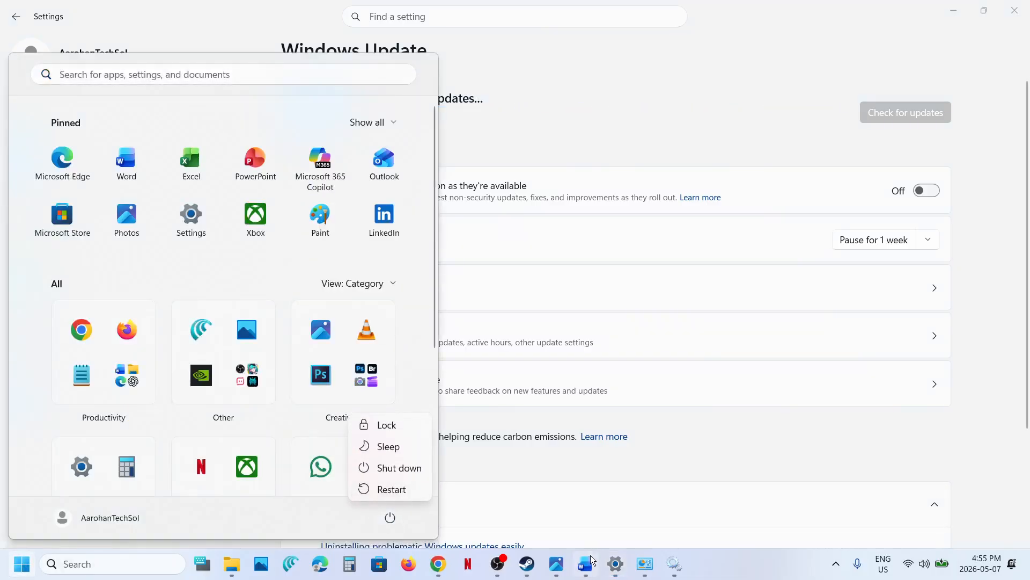
left_click(593, 559)
scroll(420, 380, "down", 1)
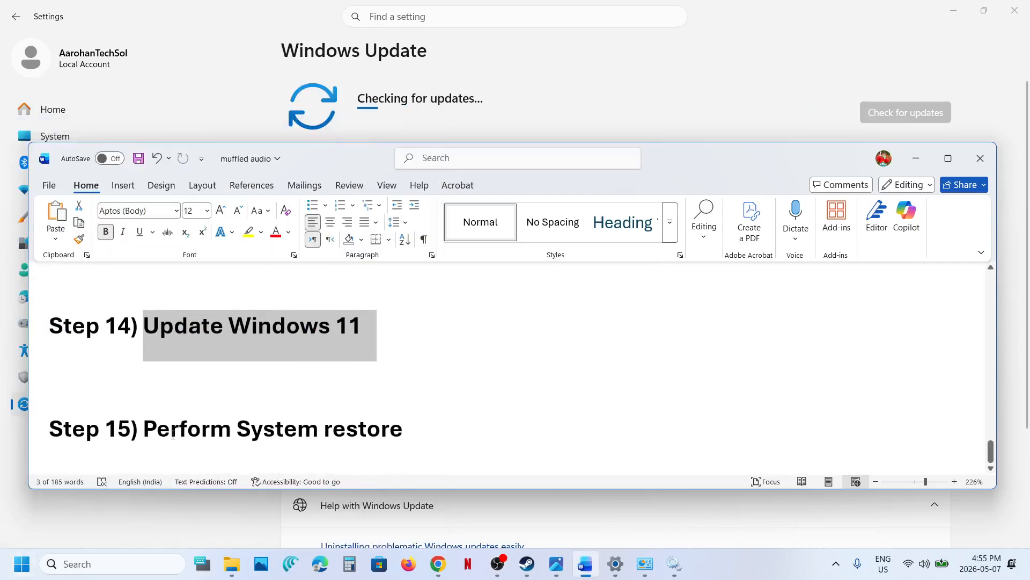
Copy "System restore" from Step 15, search Windows for it, and open Create a restore point
left_click_drag(173, 434, 271, 430)
key("ctrl+c")
left_click(422, 433)
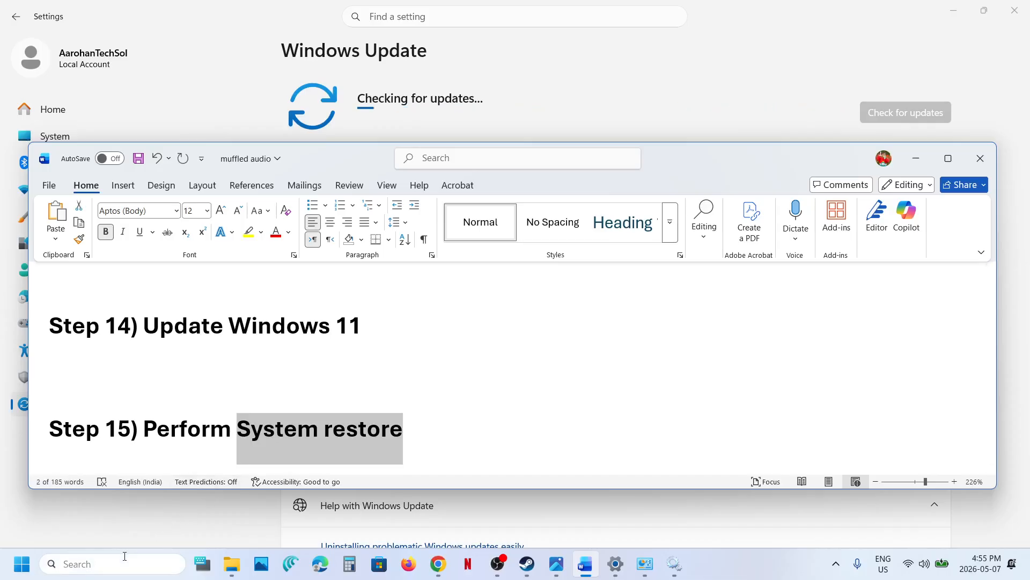
left_click(125, 556)
key("ctrl+v")
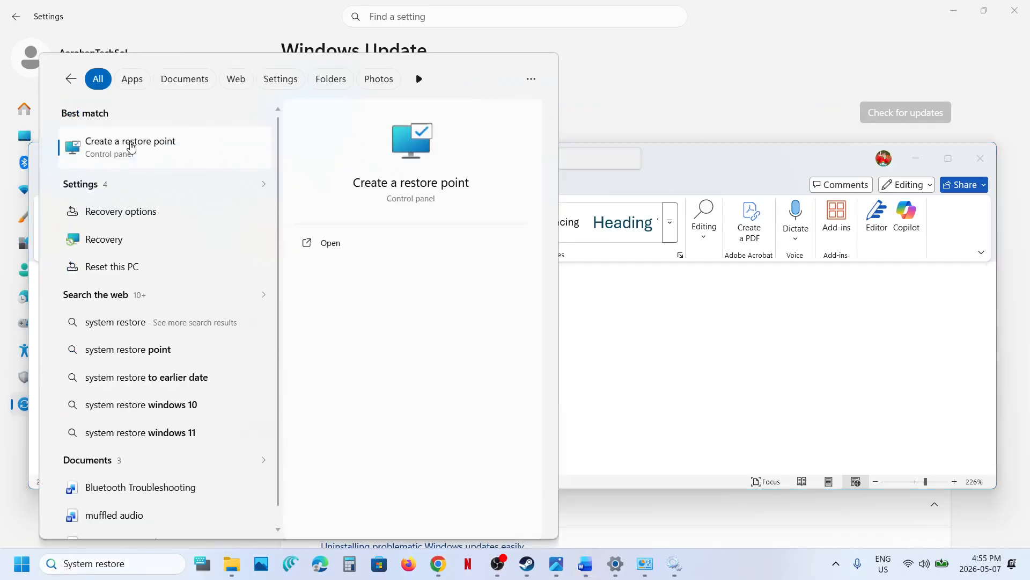
left_click(131, 144)
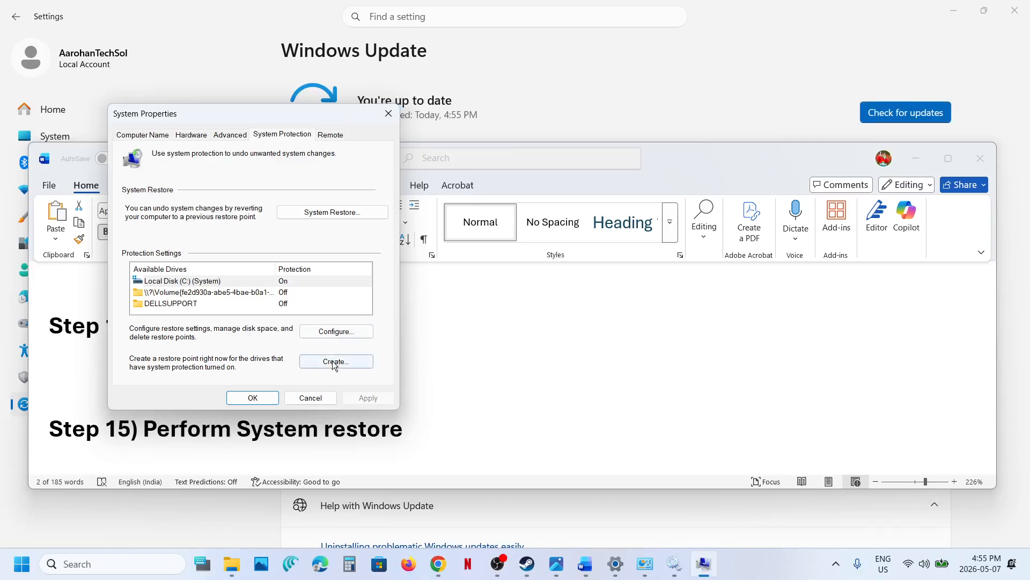
Start System Restore, select the "Removed Epic Online Services" restore point, cancel the wizard without restoring, and close System Properties
left_click(326, 214)
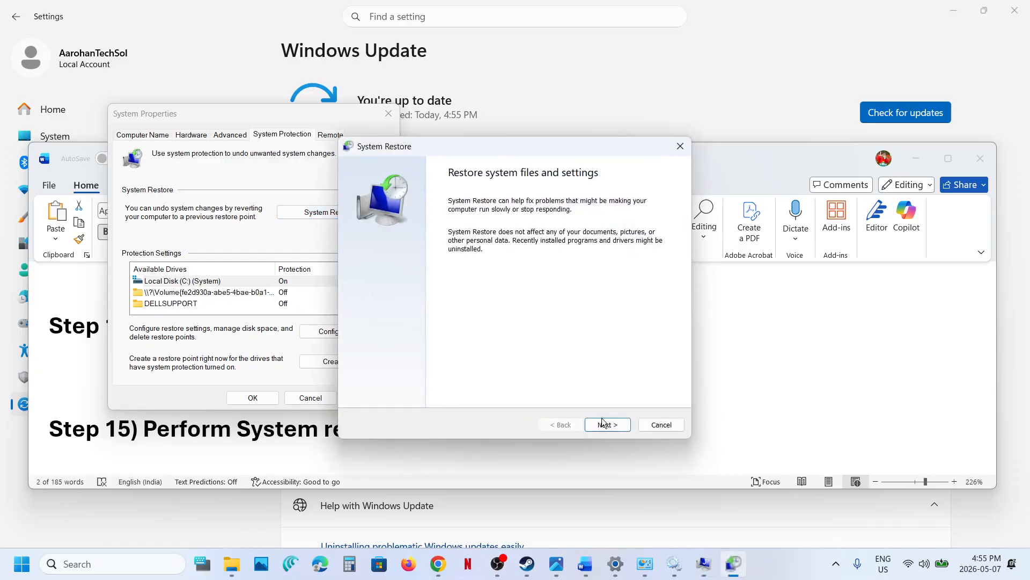
left_click(603, 425)
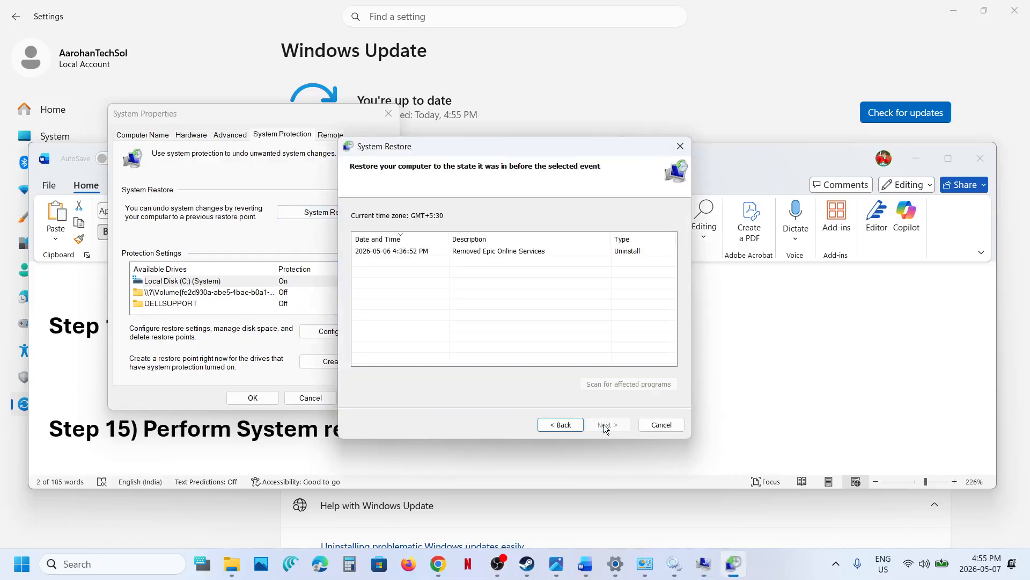
left_click(404, 254)
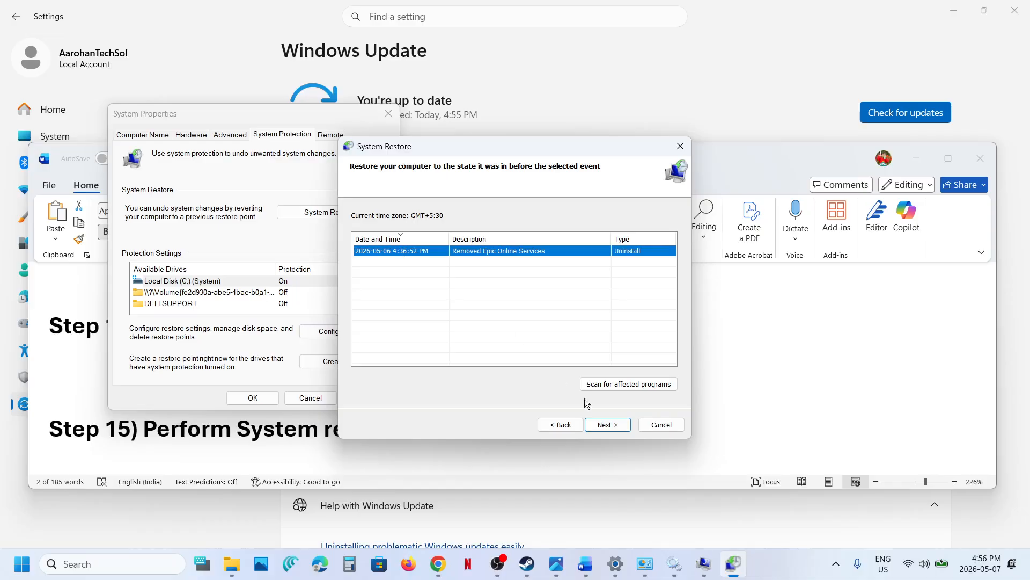
left_click(647, 426)
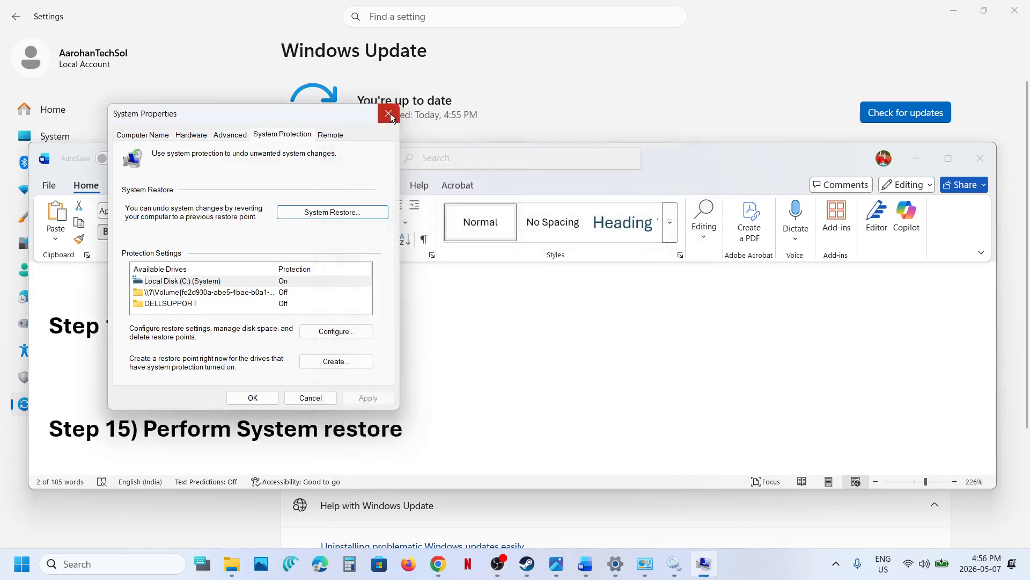
left_click(390, 115)
Return to the beginning of the muffled audio document in Word to review its title and Step 1, and minimize it
left_click(563, 116)
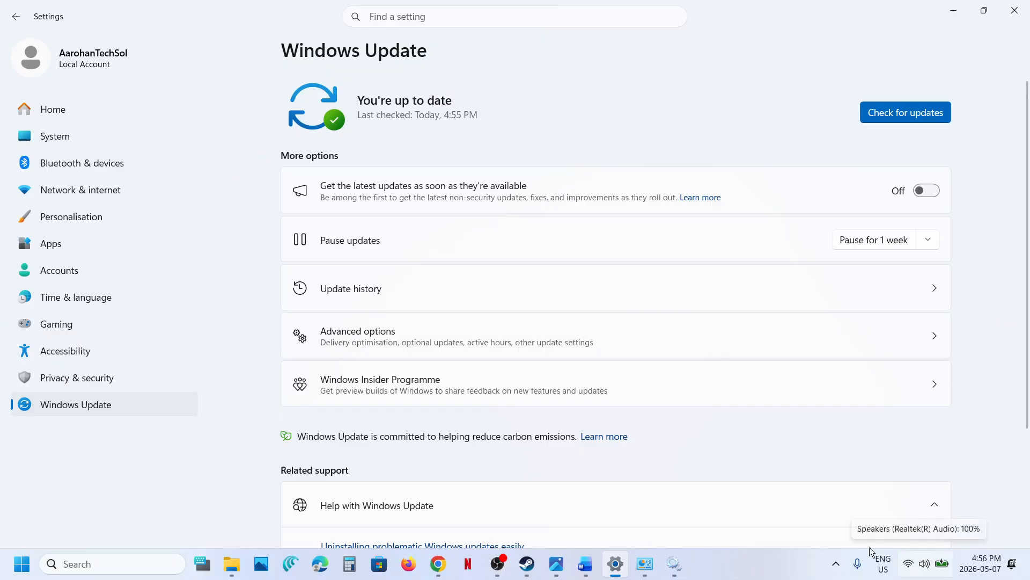
left_click(586, 561)
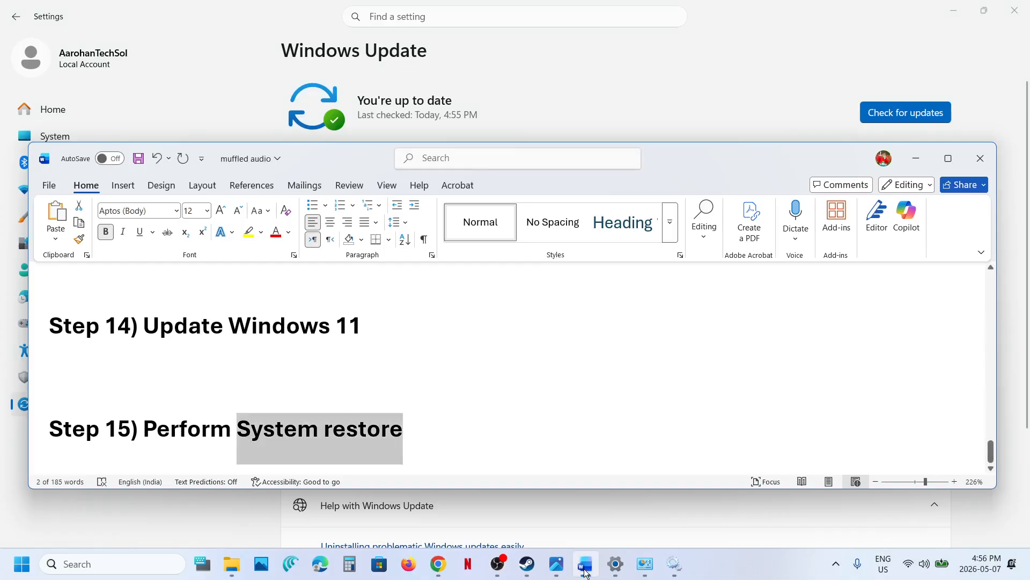
key("ctrl+Home")
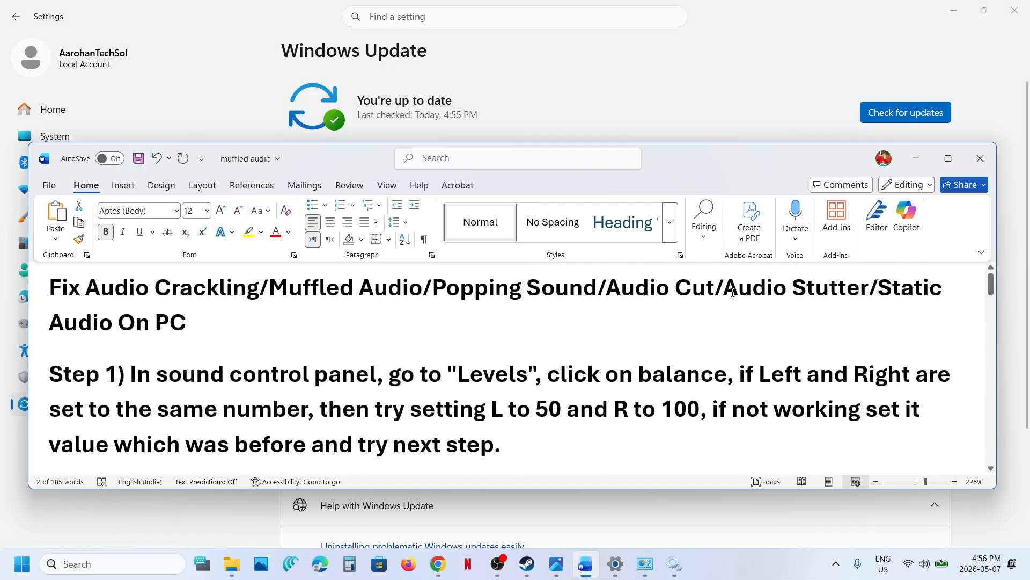
left_click(915, 159)
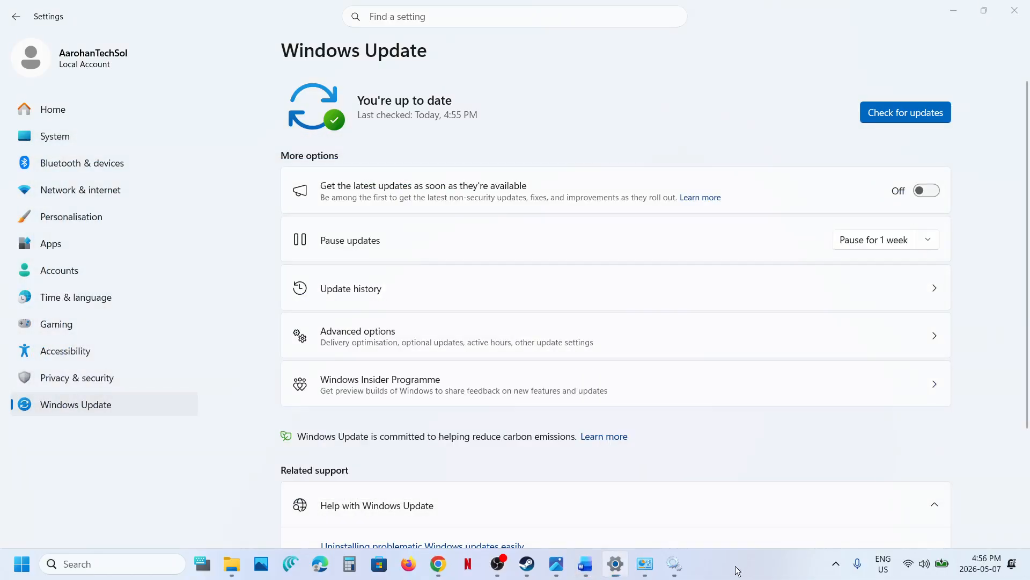